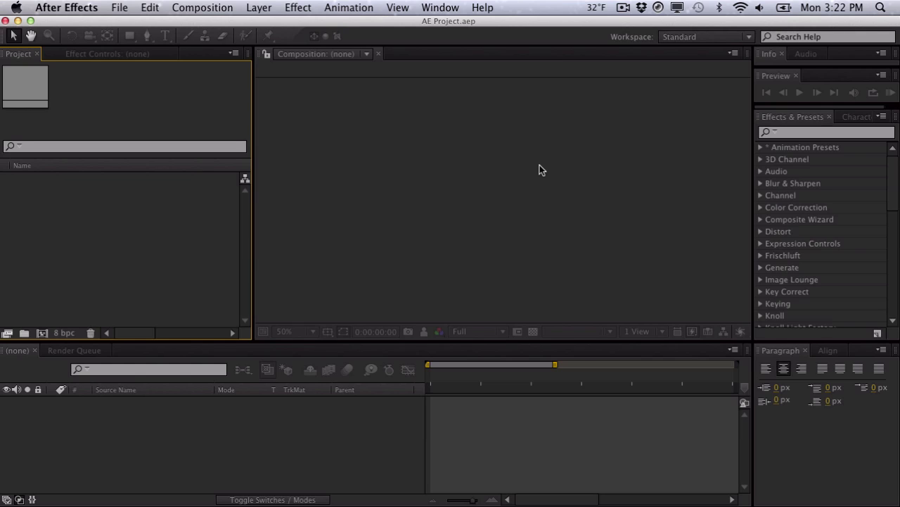
Import the 01 Main Render Pass frames as a TIFF sequence, interpreting the alpha as Straight - Unmatted.
double_click(236, 231)
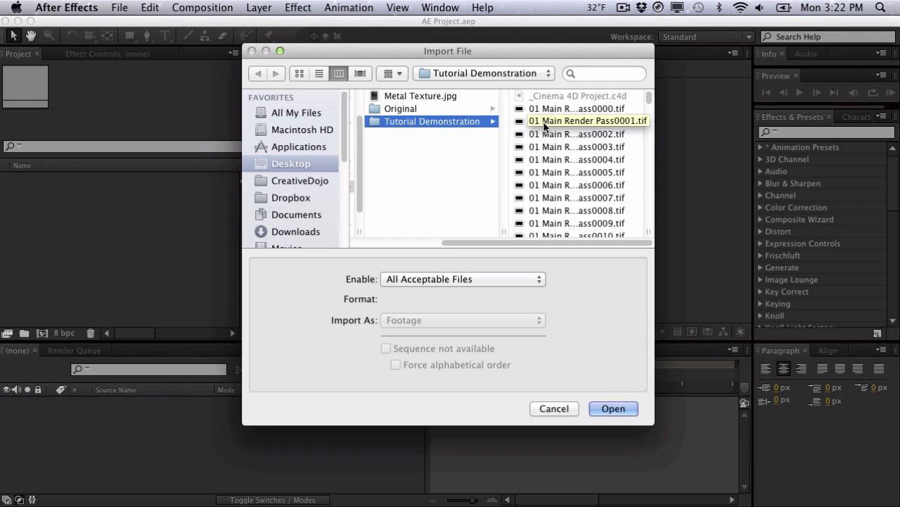
left_click(567, 109)
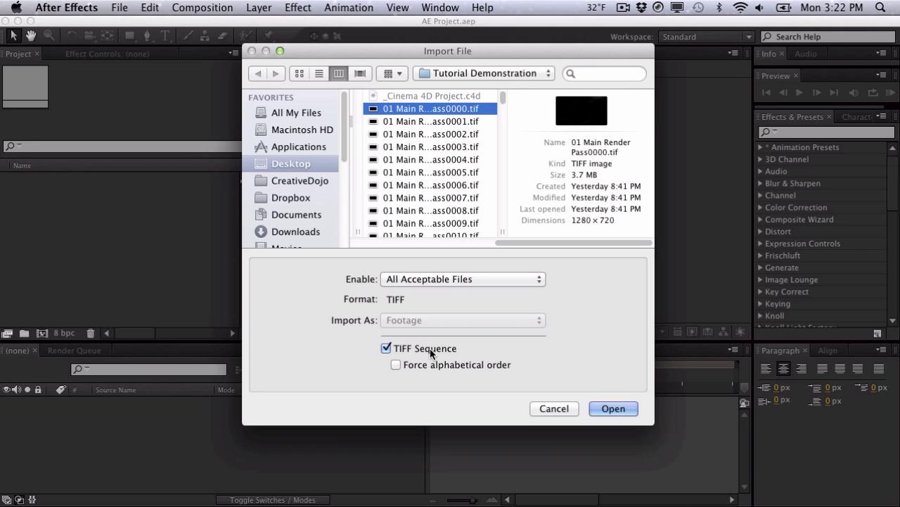
scroll(433, 193, "down", 1)
scroll(432, 190, "up", 1)
left_click(618, 408)
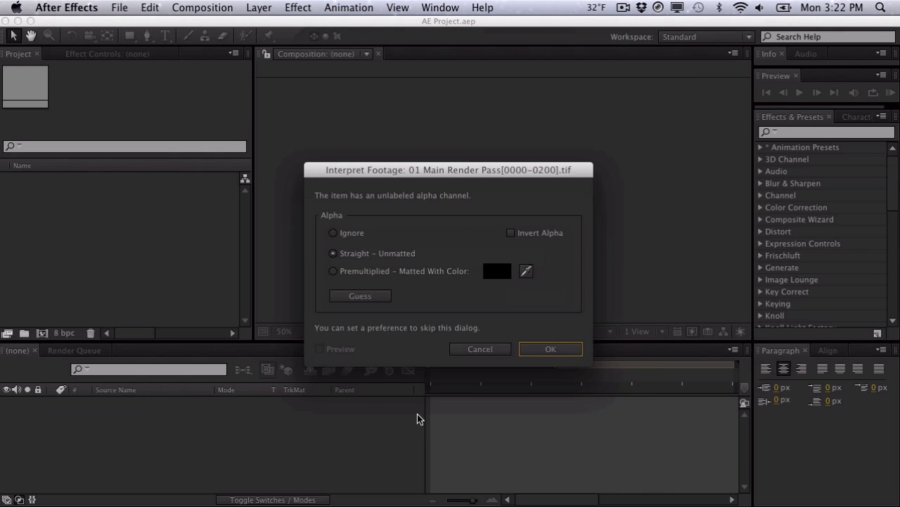
left_click_drag(416, 170, 412, 123)
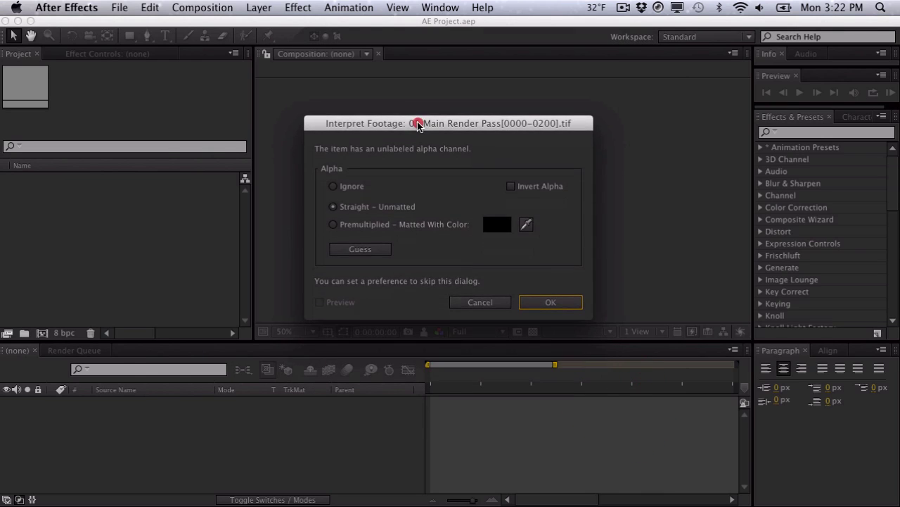
left_click(566, 302)
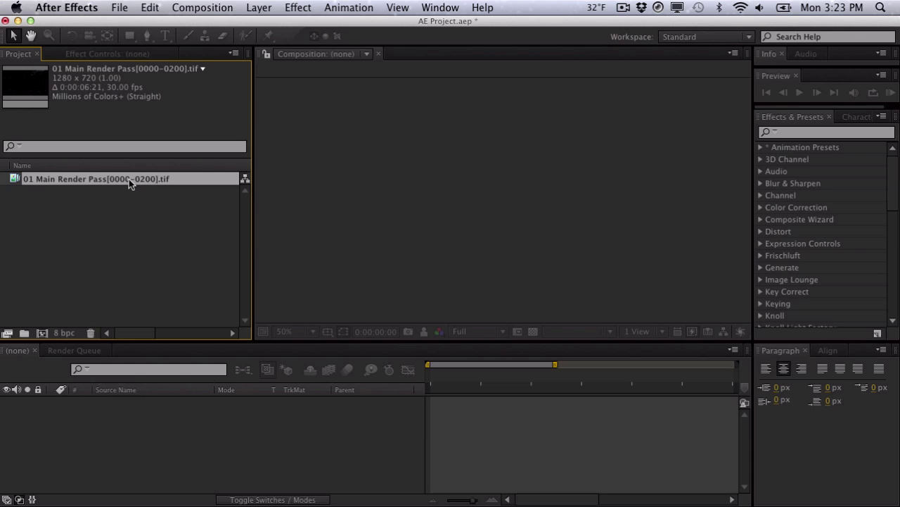
Create a composition from the 01 Main Render Pass footage and preview the title animation up to 0:00:02:12.
mouse_move(61, 179)
left_mouse_down()
mouse_move(58, 312)
mouse_move(43, 330)
left_mouse_up()
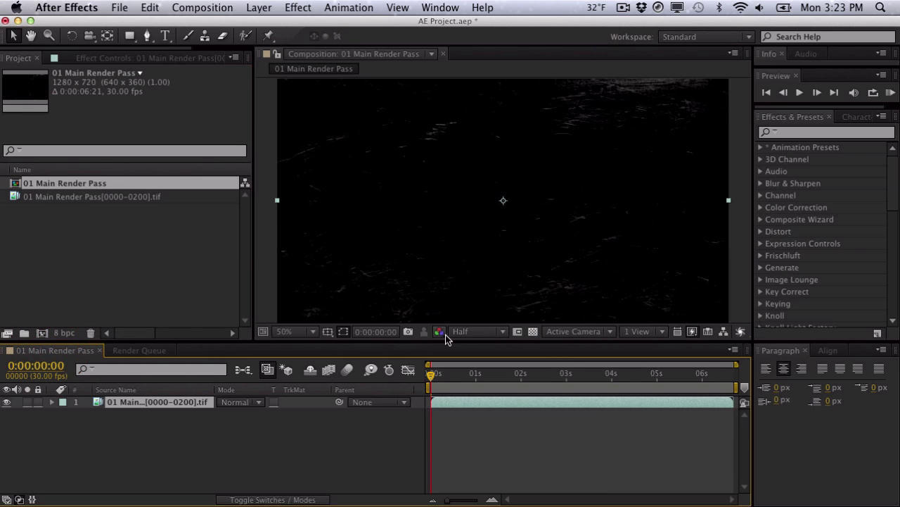
left_click_drag(431, 381, 482, 373)
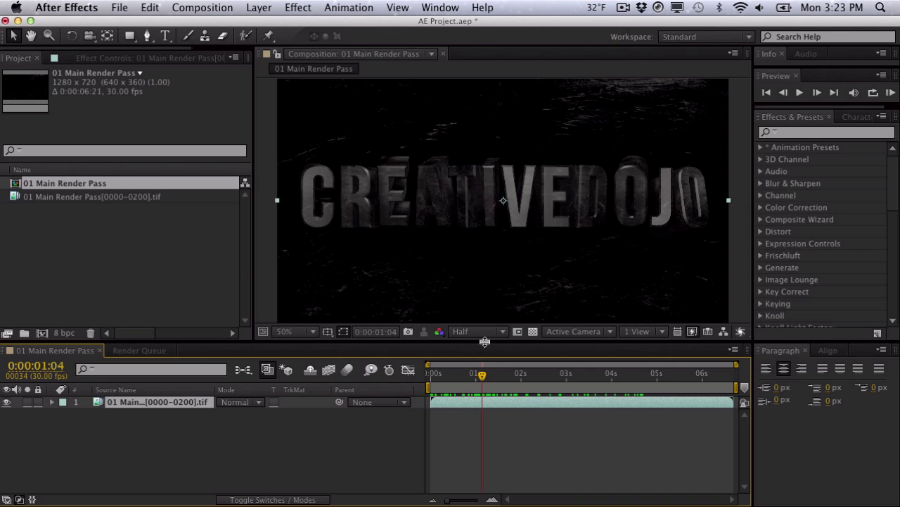
left_click_drag(484, 372, 539, 377)
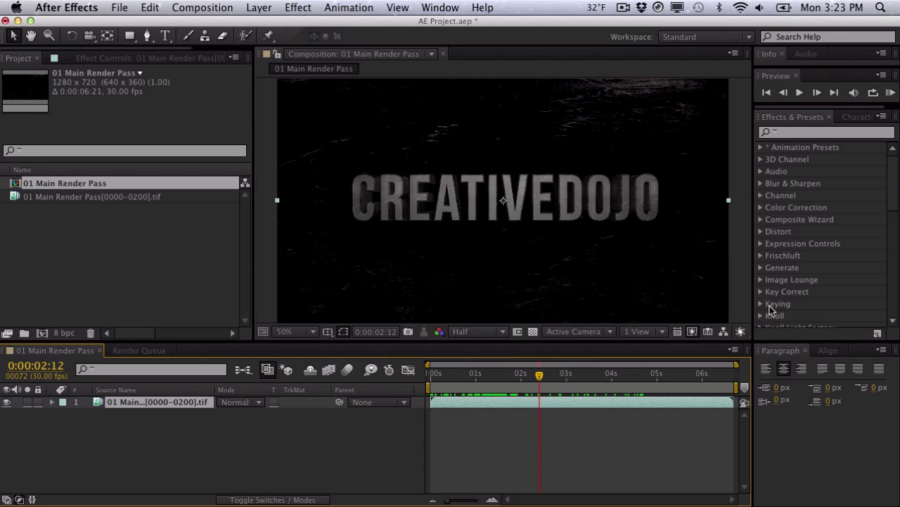
Apply Colorista II to the render pass layer, widen the effect controls to show all color wheels, and fit the composition view.
left_click(837, 134)
type("coloris")
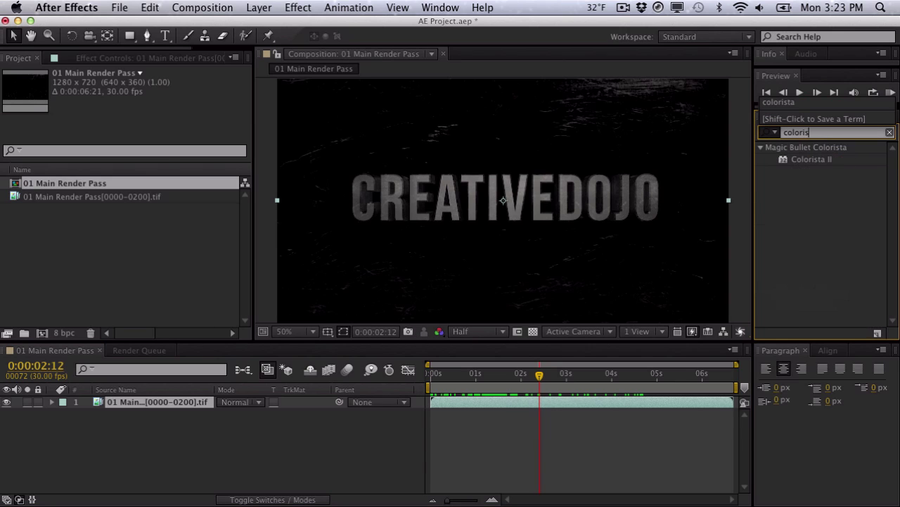
type("ta")
left_click_drag(823, 161, 178, 406)
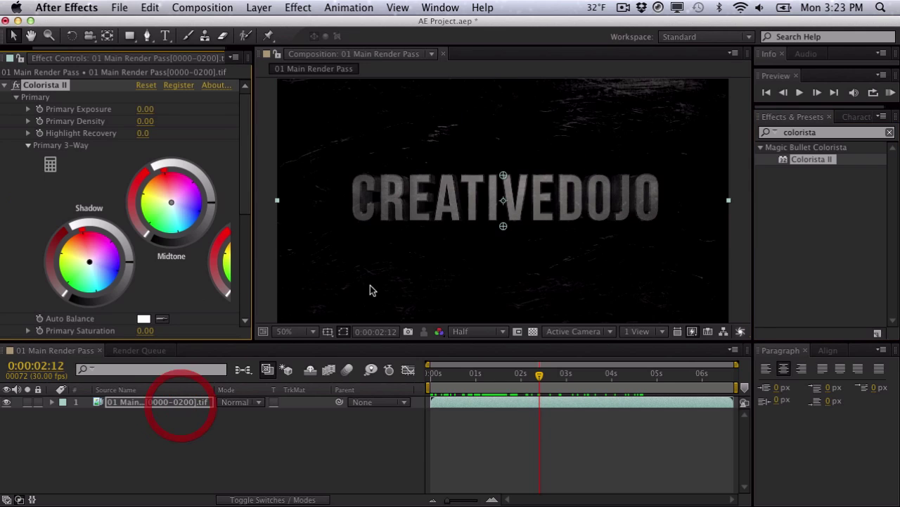
left_click_drag(252, 252, 327, 249)
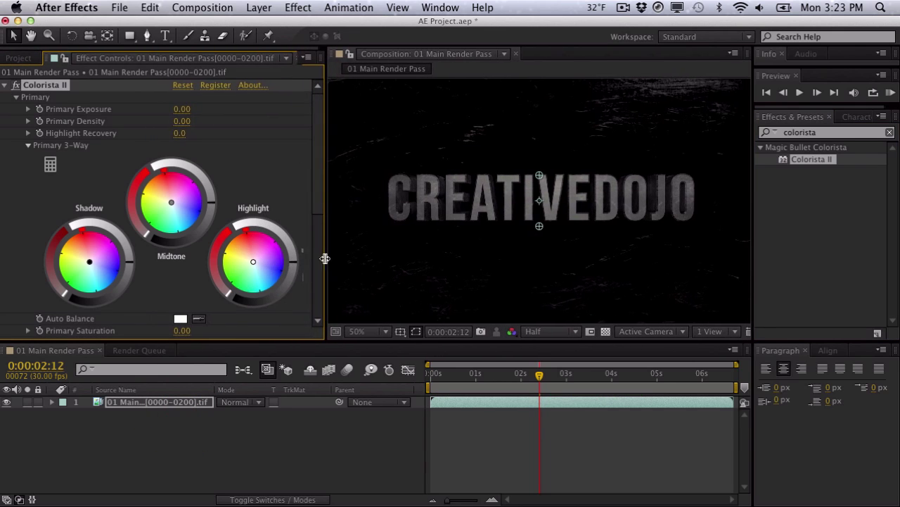
left_click(360, 332)
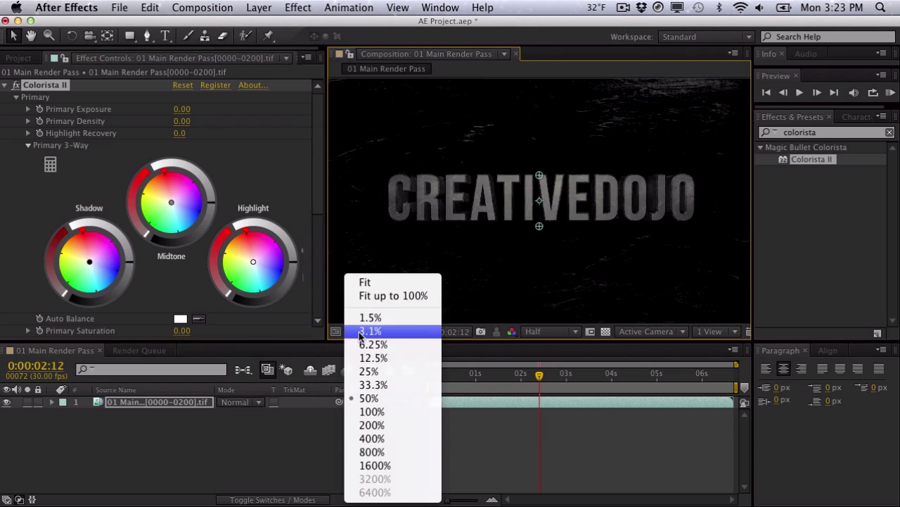
left_click(363, 283)
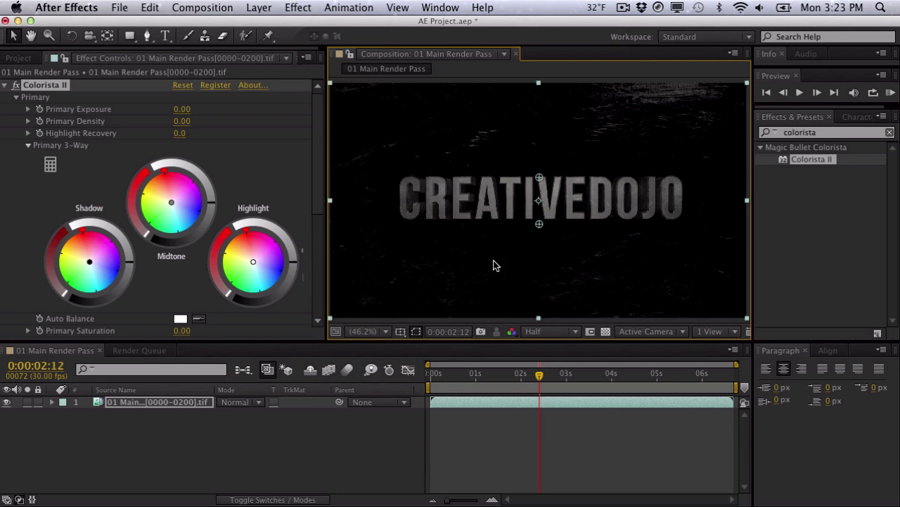
Grade the Colorista II Primary 3-Way by tinting the shadows blue, the midtones cyan-blue and the highlights warm yellow.
left_click(127, 263)
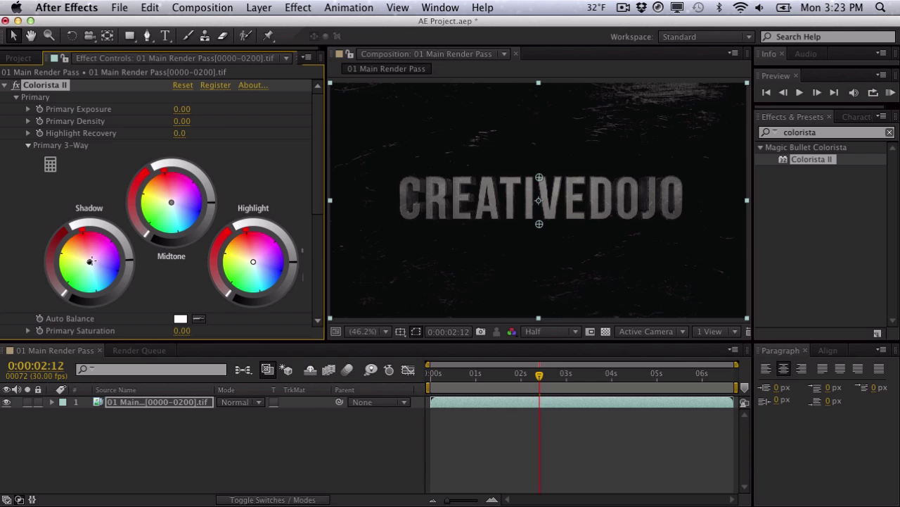
left_click_drag(89, 262, 94, 267)
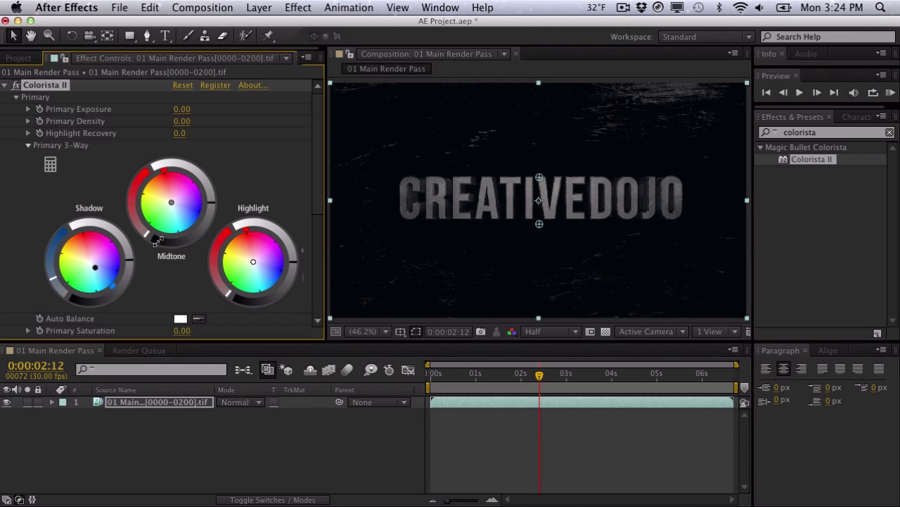
left_click_drag(175, 204, 171, 202)
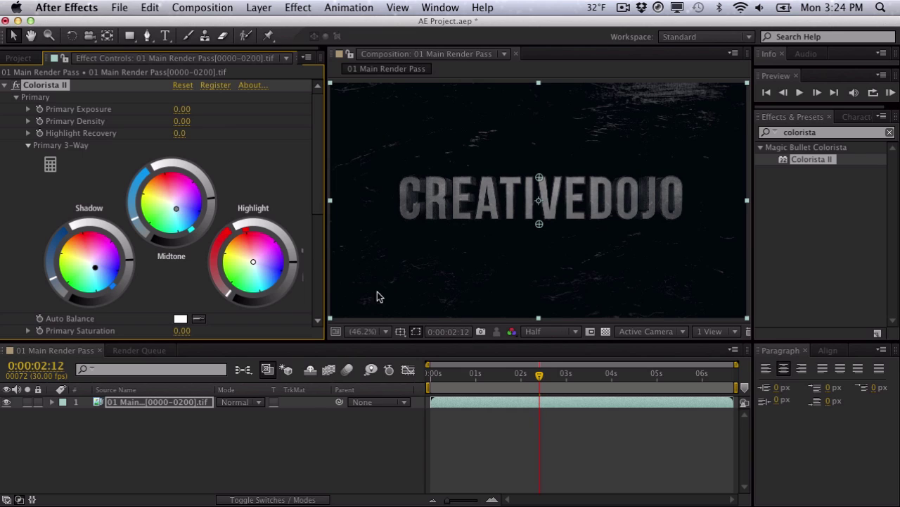
left_click_drag(251, 261, 243, 254)
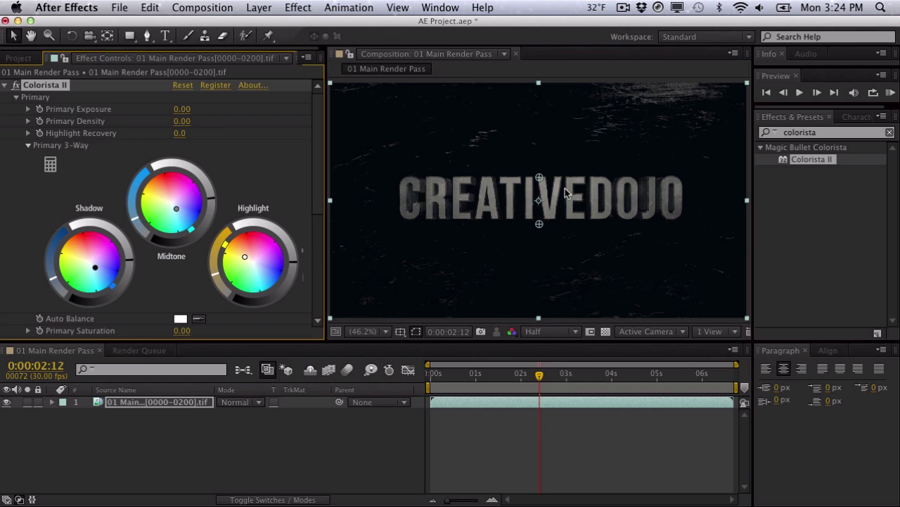
Compare the footage with and without Colorista II, and review the graded title between one and two seconds.
left_click(15, 87)
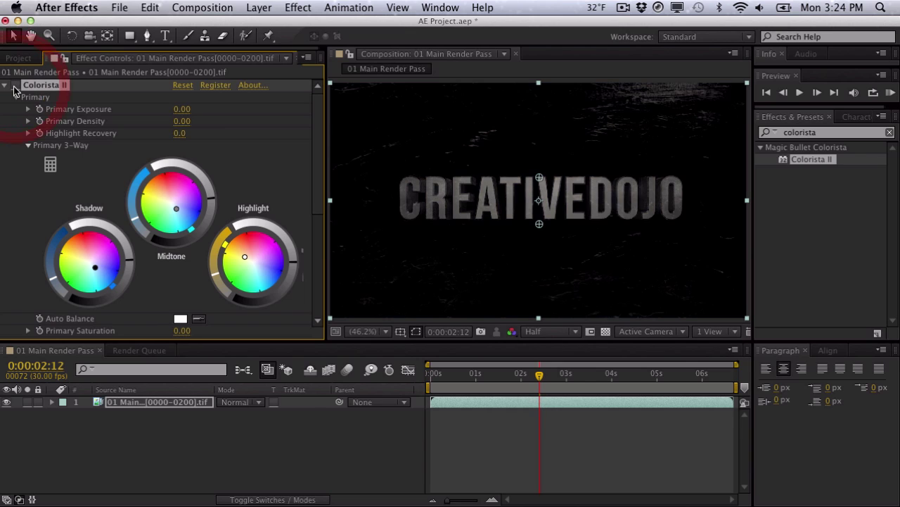
left_click(15, 87)
left_click(15, 87)
left_click(15, 88)
left_click(15, 87)
left_click(15, 88)
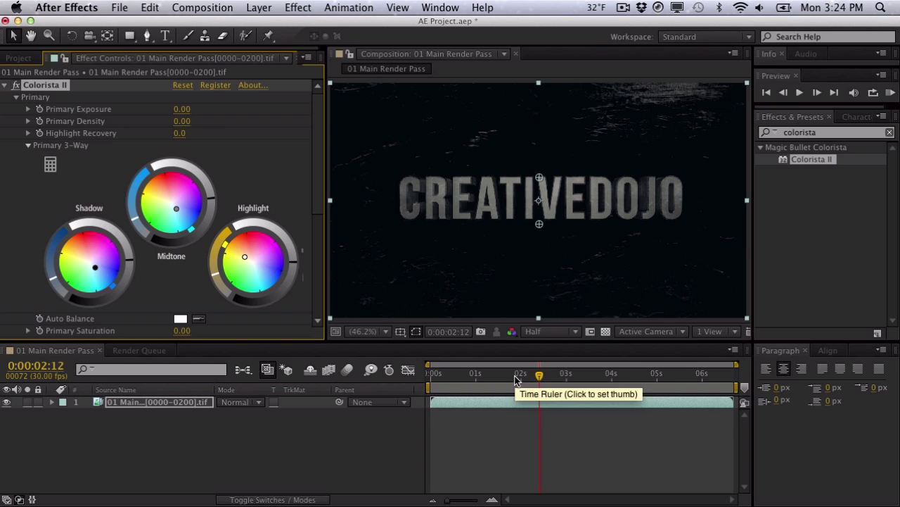
left_click(505, 375)
left_click_drag(505, 375, 520, 359)
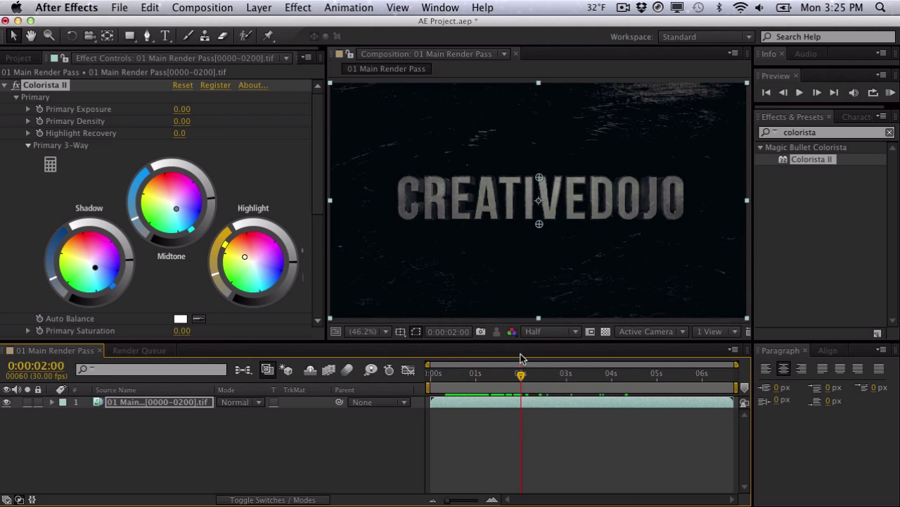
left_click_drag(520, 380, 477, 377)
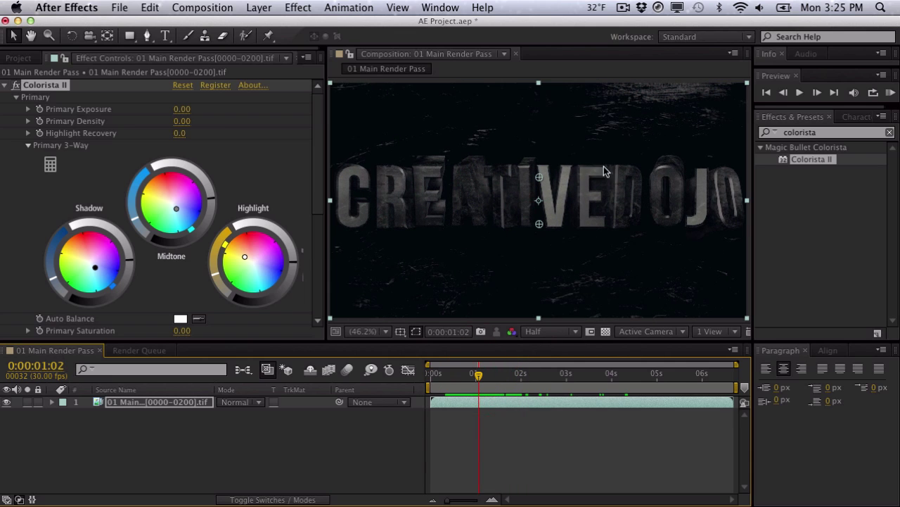
Search the effects for "cc force" to find the CC Force Motion Blur effect.
double_click(841, 133)
key("BackSpace")
type("cc force")
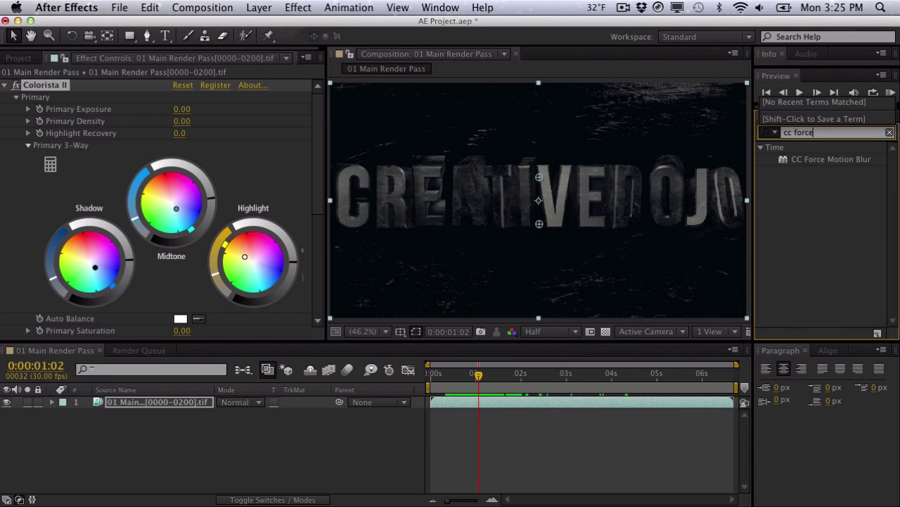
key("Return")
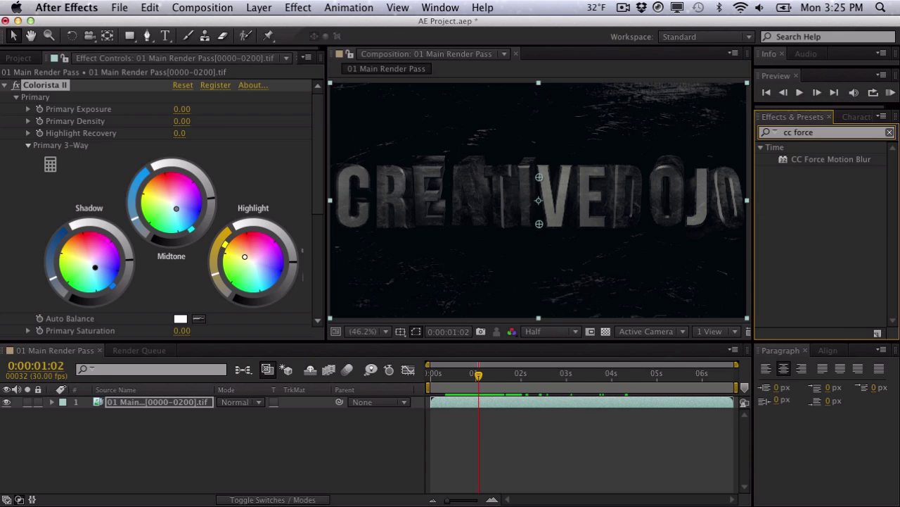
Apply the RSMB motion blur effect to the render pass layer and preview the blur around the one-second mark.
left_click(830, 133)
type("rsmb")
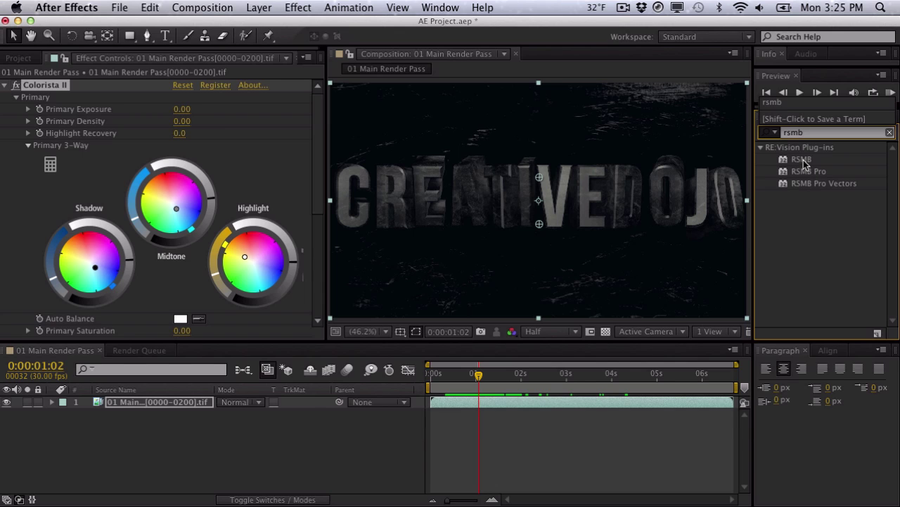
left_click_drag(806, 163, 197, 402)
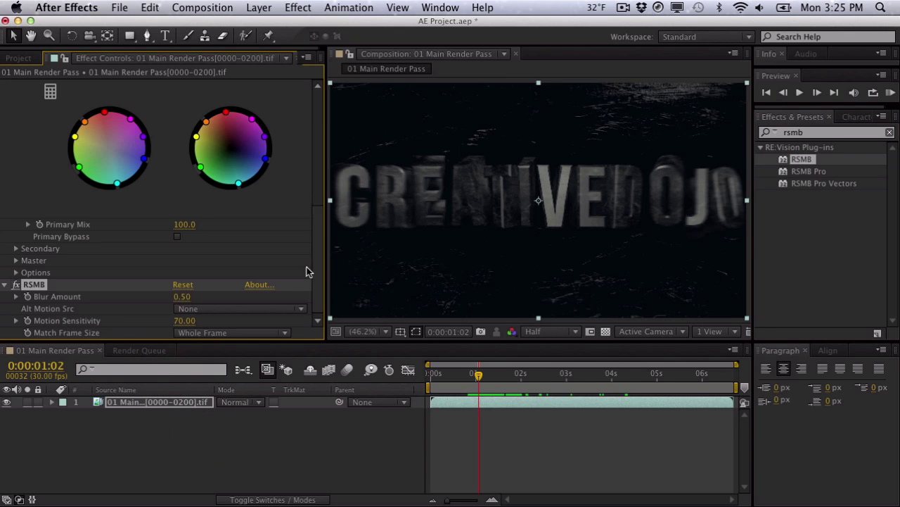
left_click(316, 289)
mouse_move(478, 374)
left_mouse_down()
mouse_move(461, 374)
mouse_move(471, 373)
left_mouse_up()
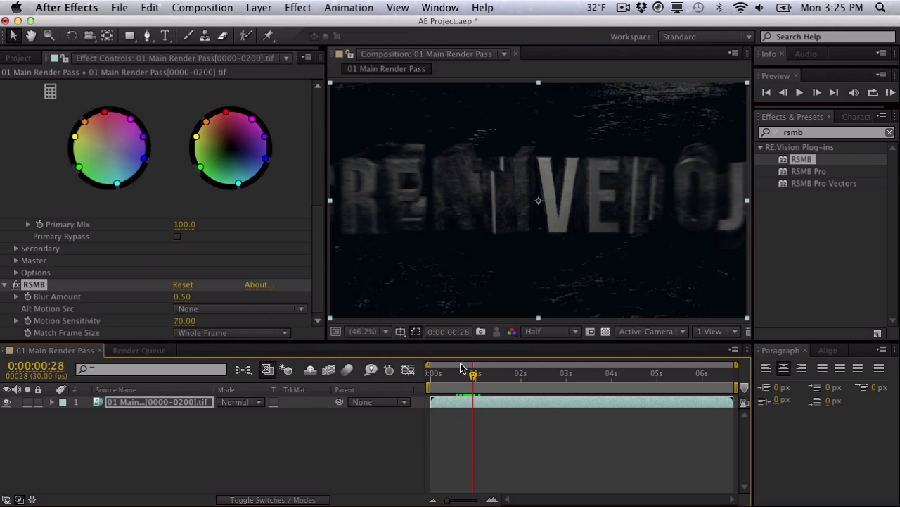
left_click_drag(474, 375, 490, 129)
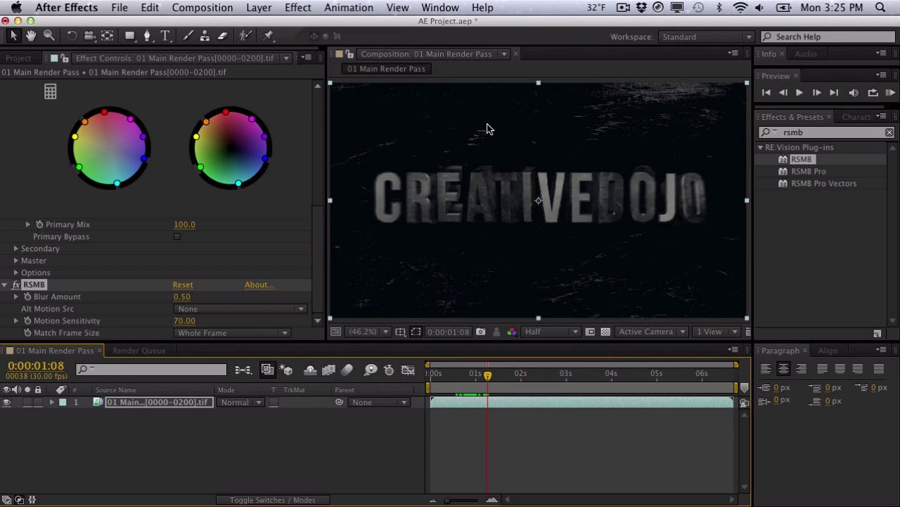
mouse_move(486, 374)
left_mouse_down()
mouse_move(470, 377)
mouse_move(488, 377)
left_mouse_up()
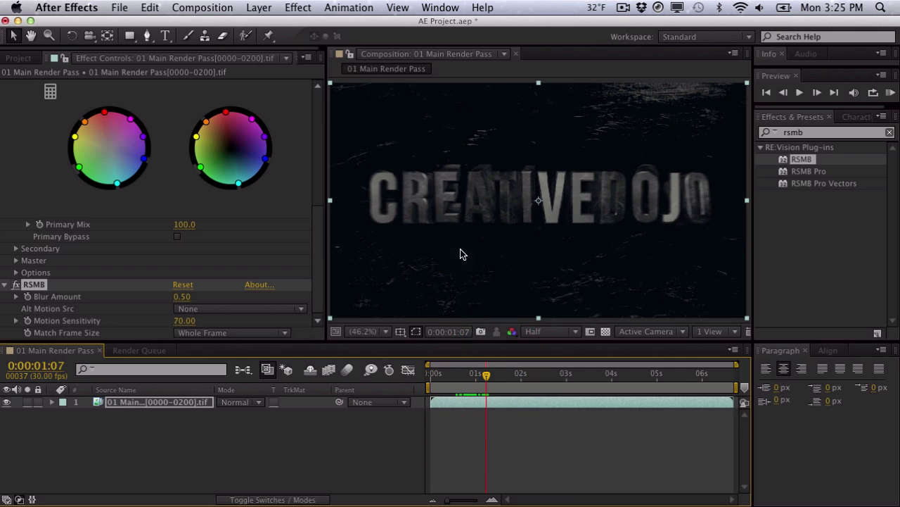
Set the RSMB Blur Amount to 1 and Motion Sensitivity to 90, checking the blur around 0:00:01:06.
left_click(185, 296)
type("1")
key("Return")
mouse_move(486, 374)
left_mouse_down()
mouse_move(454, 378)
mouse_move(484, 380)
left_mouse_up()
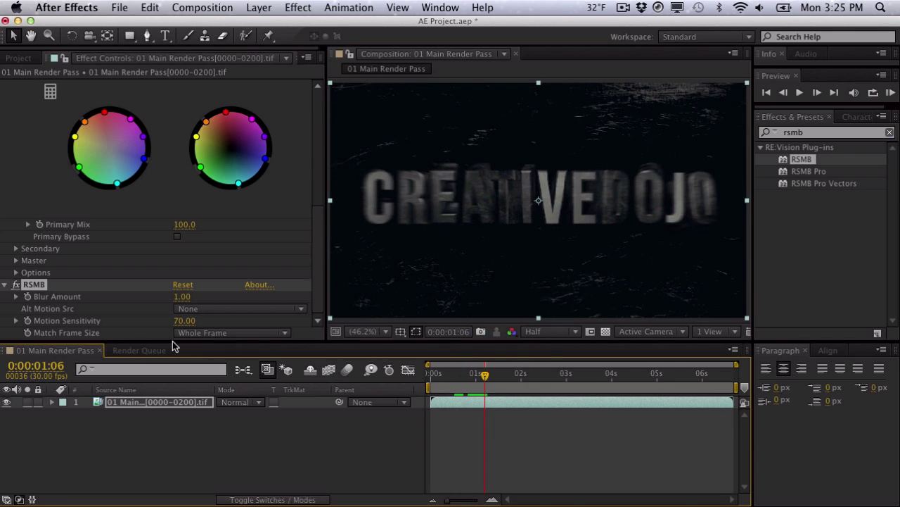
left_click(182, 321)
type("90")
key("Return")
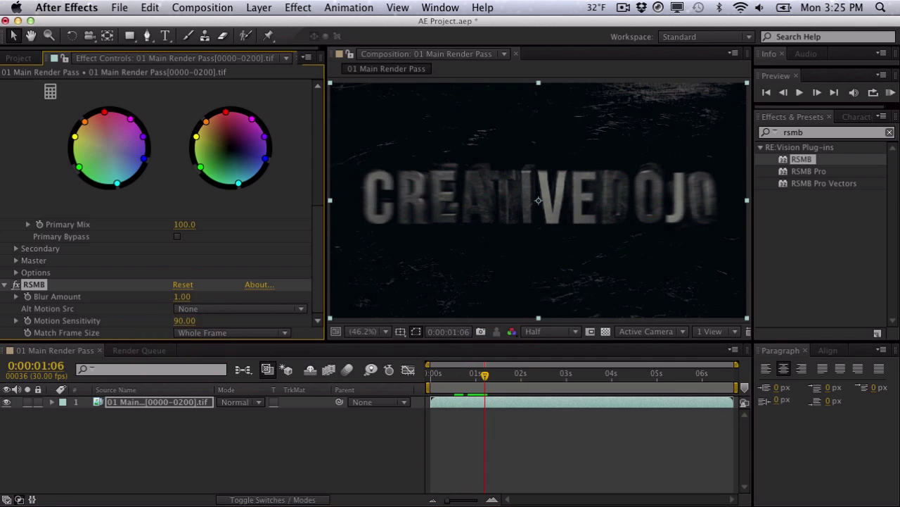
Move the Colorista II effect from the render pass layer onto a new adjustment layer above it.
left_click_drag(315, 225, 315, 95)
left_click(64, 88)
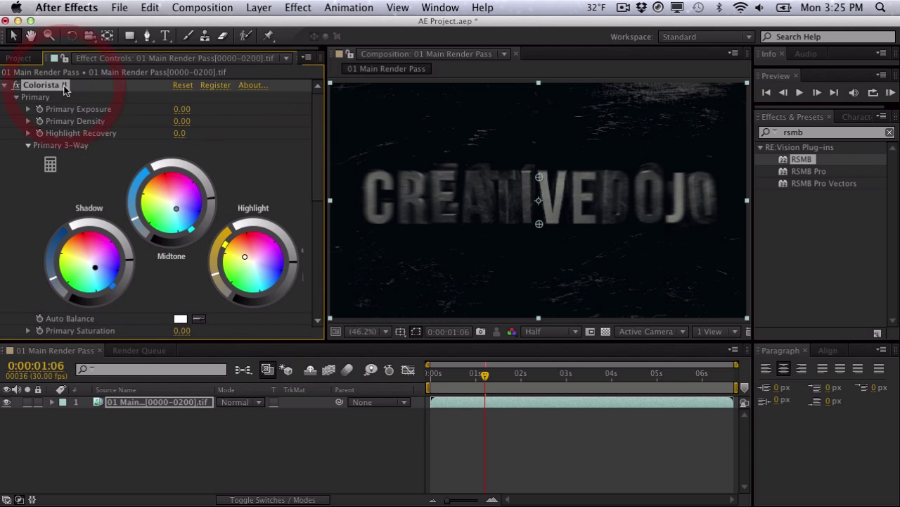
key("Delete")
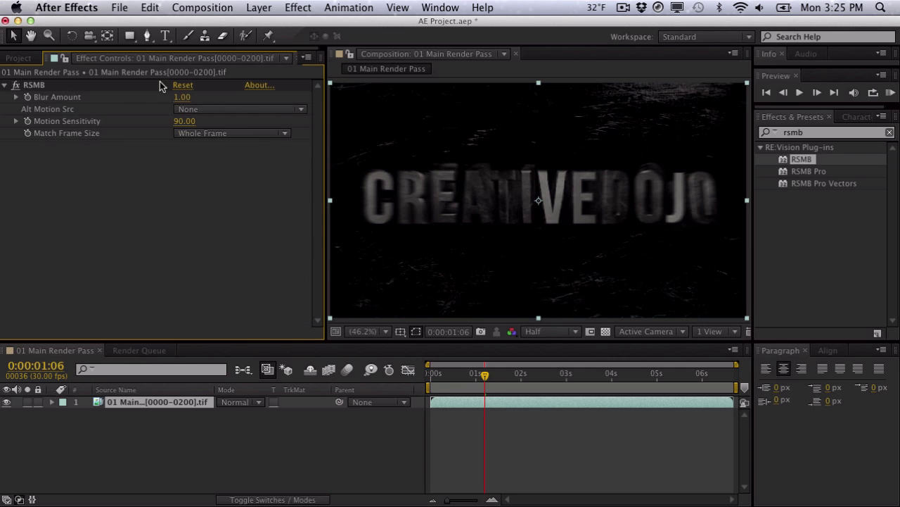
left_click(257, 7)
mouse_move(274, 24)
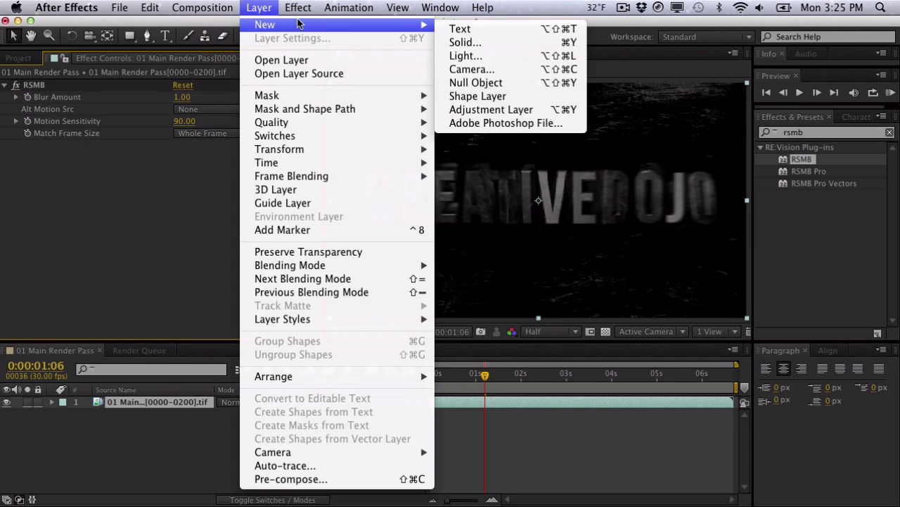
left_click(450, 110)
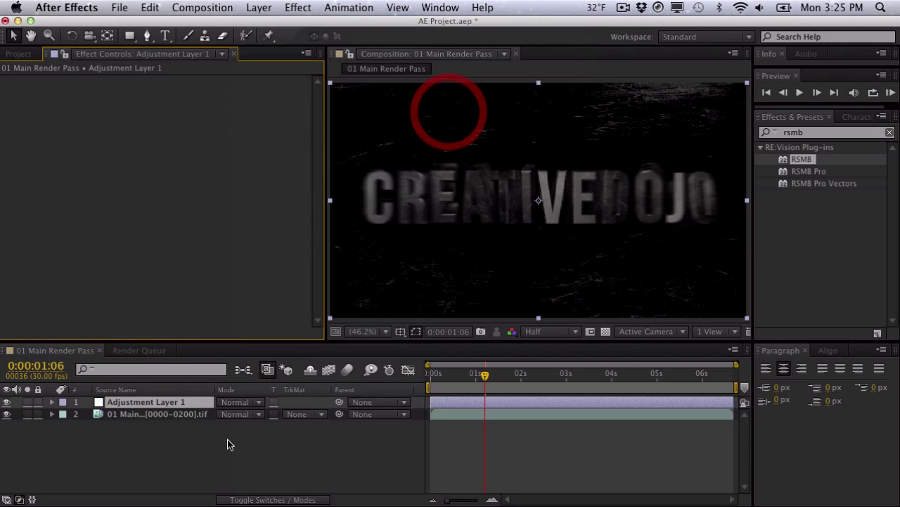
left_click(187, 255)
key("cmd+v")
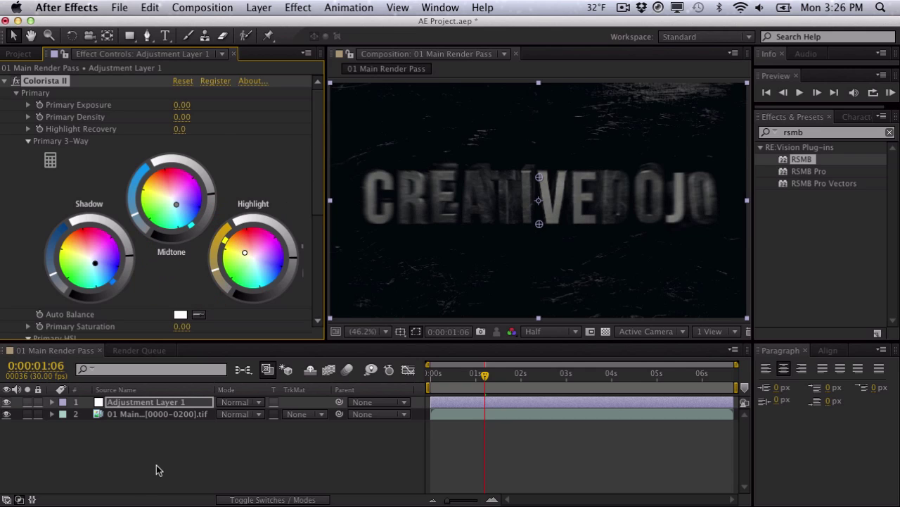
Rename the adjustment layer that carries the Colorista II effect as CC.
left_click(164, 402)
key("Return")
type("CC")
key("Return")
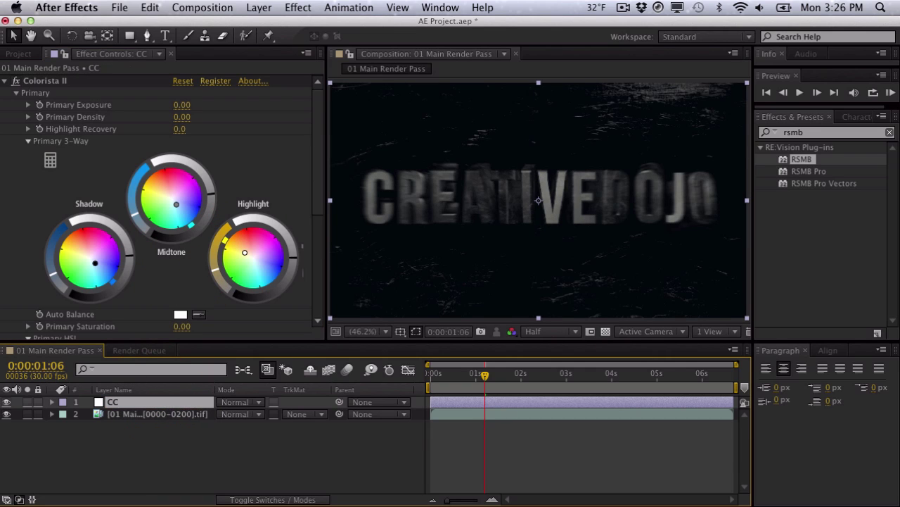
Compare the title with Colorista II switched off and on, leaving the effect enabled with its controls collapsed.
left_click(131, 251)
left_click(16, 80)
left_click(15, 80)
left_click(16, 80)
left_click(16, 81)
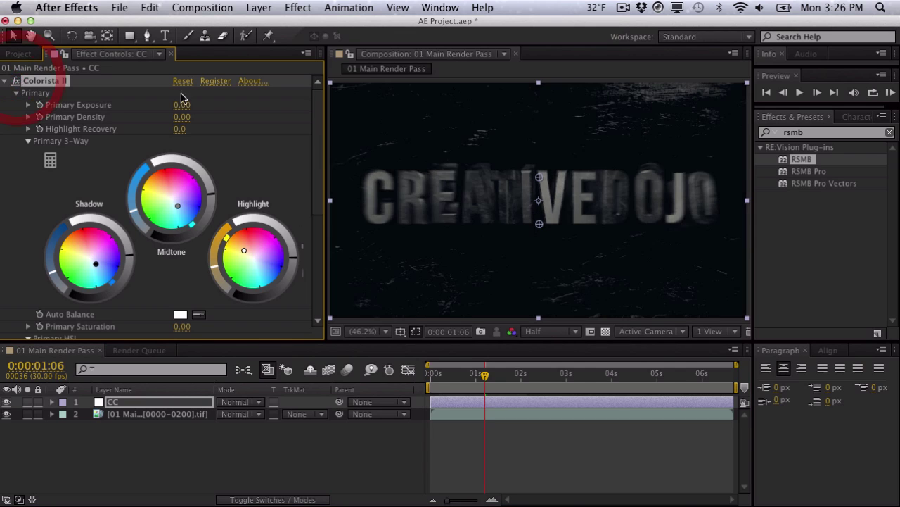
left_click_drag(326, 208, 314, 209)
key("super+grave")
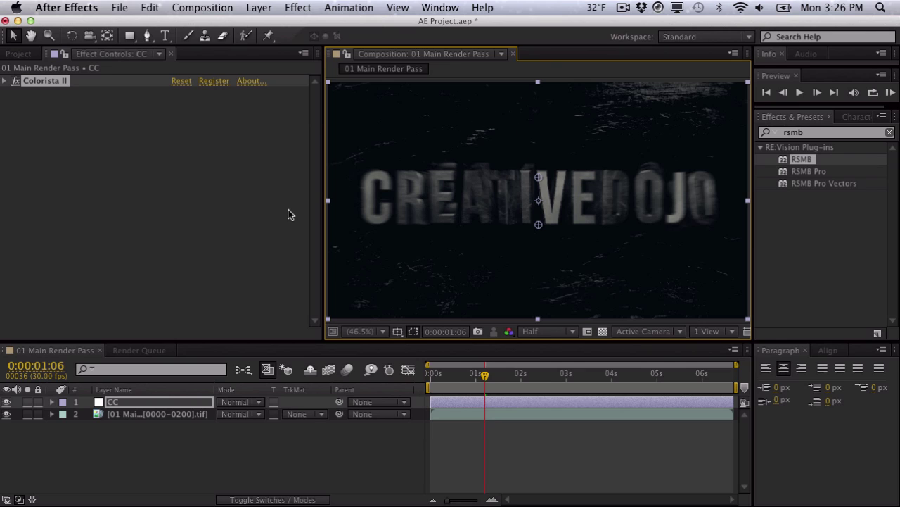
Create a black 1280 x 720 px solid layer named Light.
left_click(270, 7)
mouse_move(261, 22)
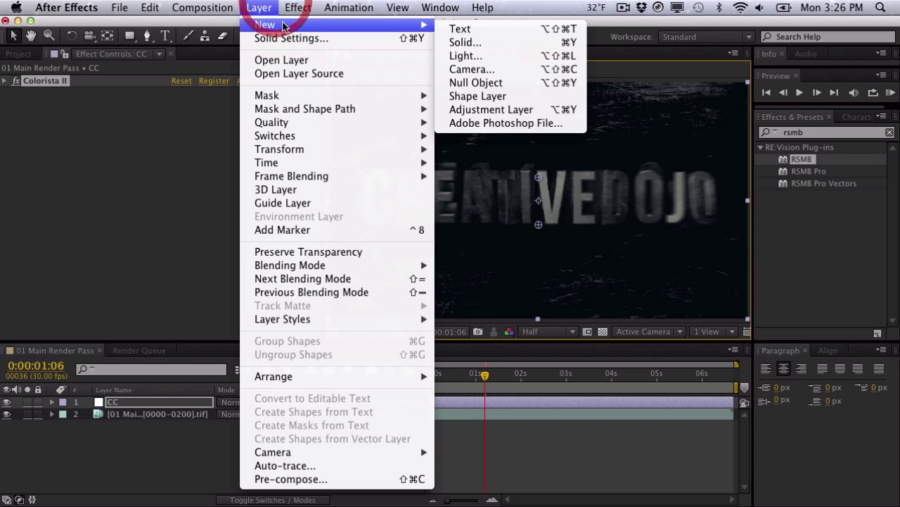
left_click(458, 43)
left_click_drag(440, 126, 441, 113)
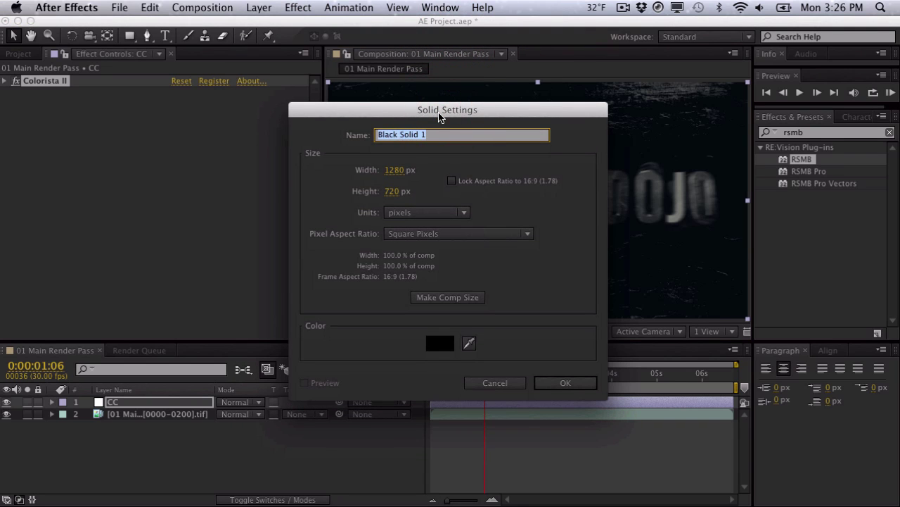
type("Light")
key("Return")
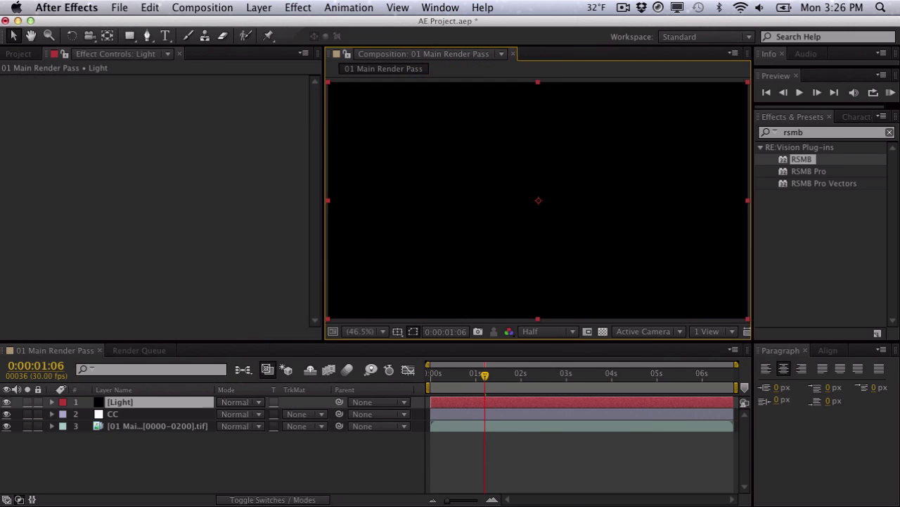
Search the effects for "optical" and apply Optical Flares to the Light layer.
left_click(849, 133)
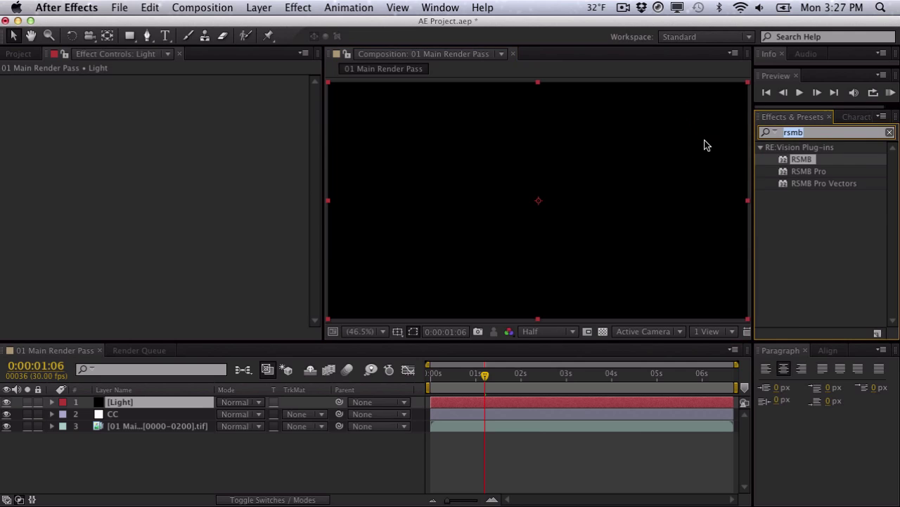
type("optical")
left_click_drag(783, 188, 496, 203)
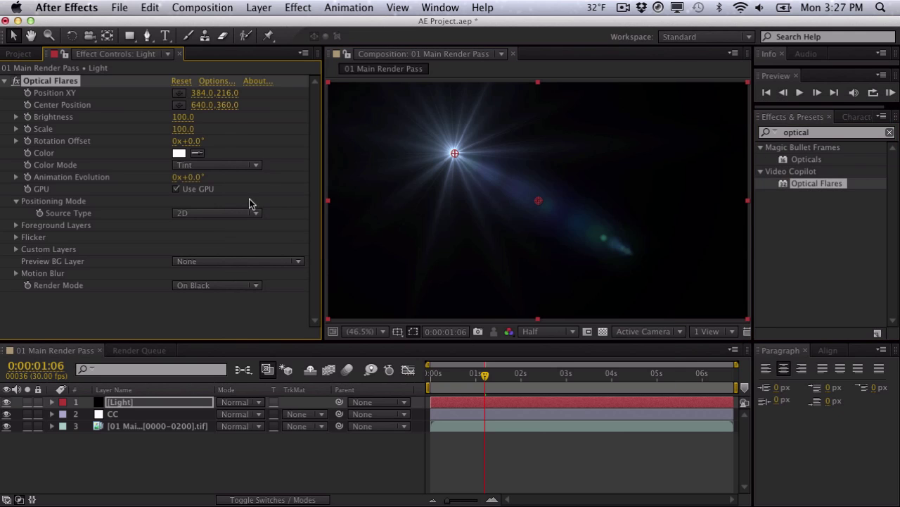
Load the Sun Digital preset from the Light lens flares in the Optical Flares options.
left_click(210, 83)
scroll(650, 476, "down", 5)
left_click(566, 434)
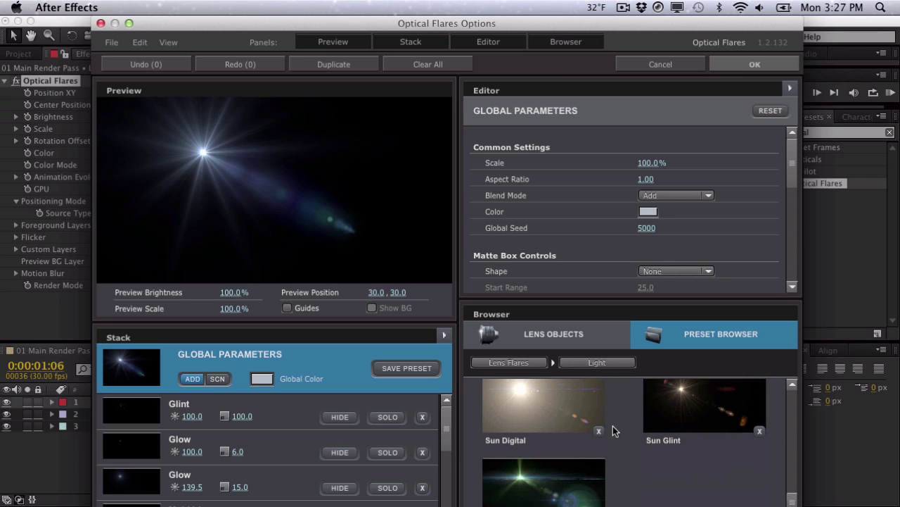
left_click(541, 401)
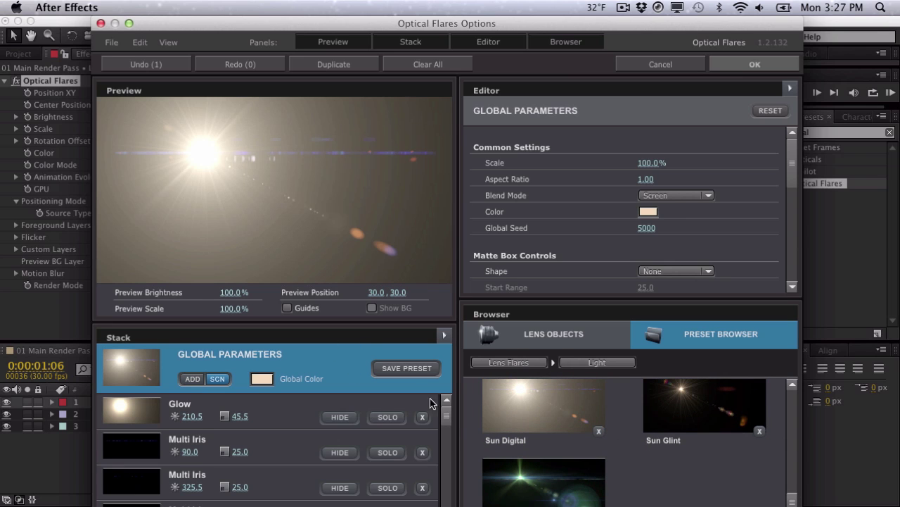
Hide the unwanted Iris elements in the flare's stack, including the orange irises of size 14.5.
left_click_drag(418, 23, 383, 22)
scroll(301, 417, "down", 3)
scroll(301, 418, "up", 5)
left_click(306, 423)
scroll(306, 472, "down", 1)
left_click(306, 479)
scroll(306, 481, "down", 5)
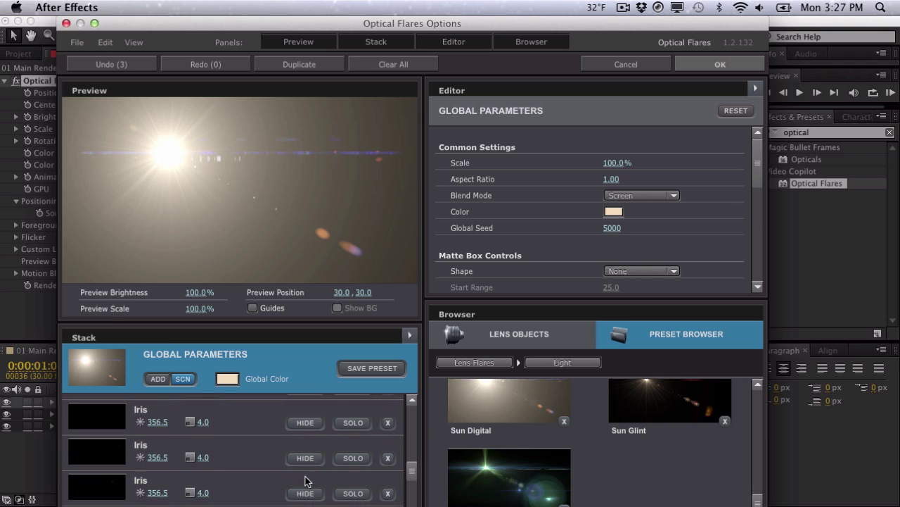
left_click(305, 488)
left_click(305, 460)
scroll(306, 462, "up", 3)
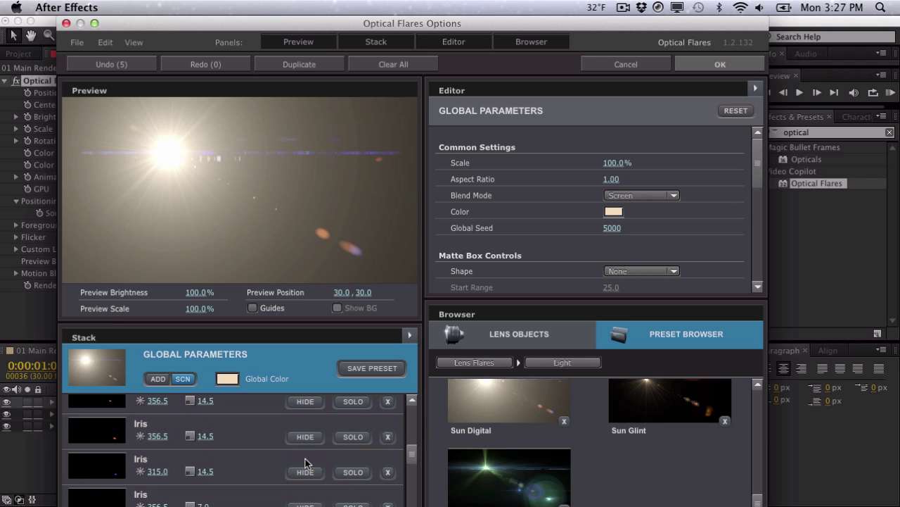
left_click(305, 436)
left_click(305, 401)
scroll(304, 429, "up", 2)
left_click(305, 436)
left_click(306, 401)
left_click(306, 436)
scroll(304, 442, "up", 1)
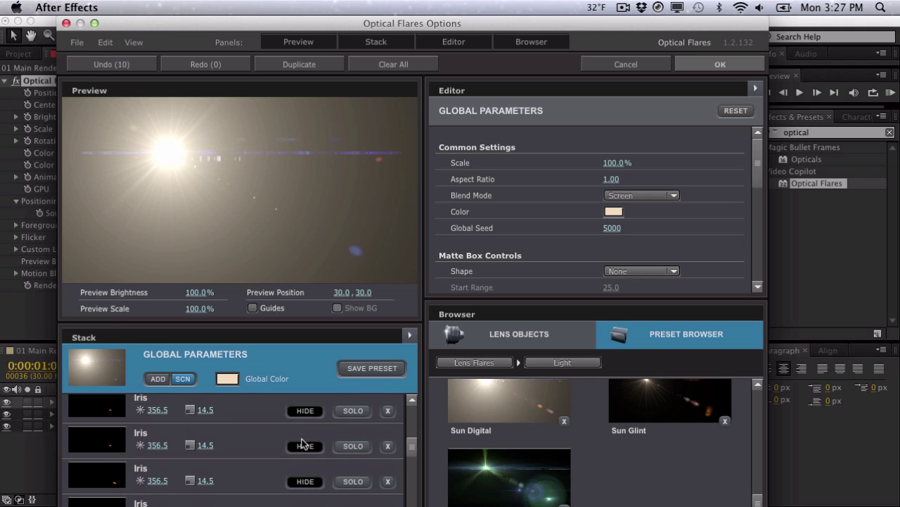
scroll(302, 442, "up", 3)
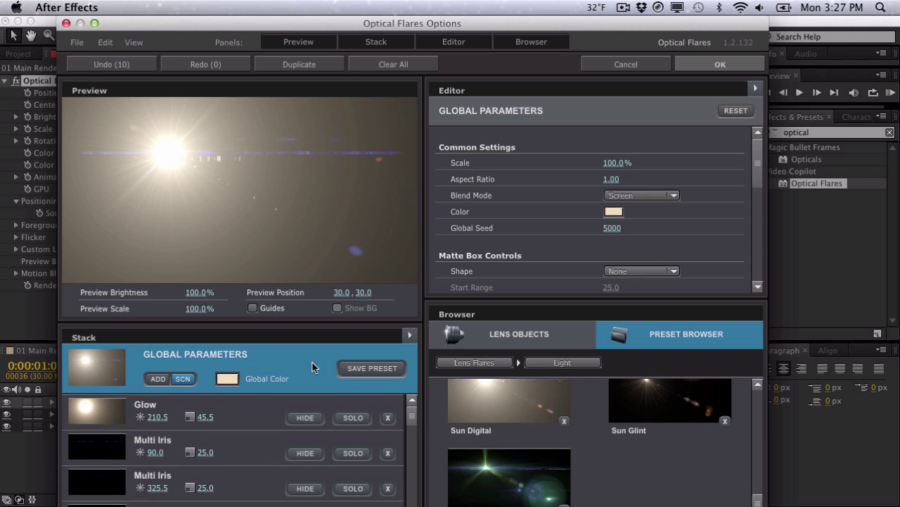
Set the flare's global color to R 241, G 205, B 174 and accept the Optical Flares options.
left_click(227, 379)
left_click_drag(296, 464, 295, 463)
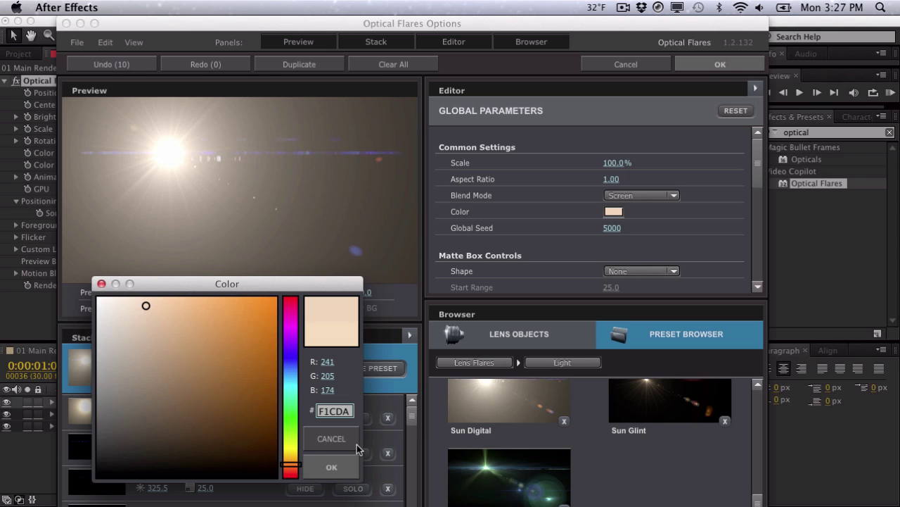
left_click(355, 464)
left_click(721, 64)
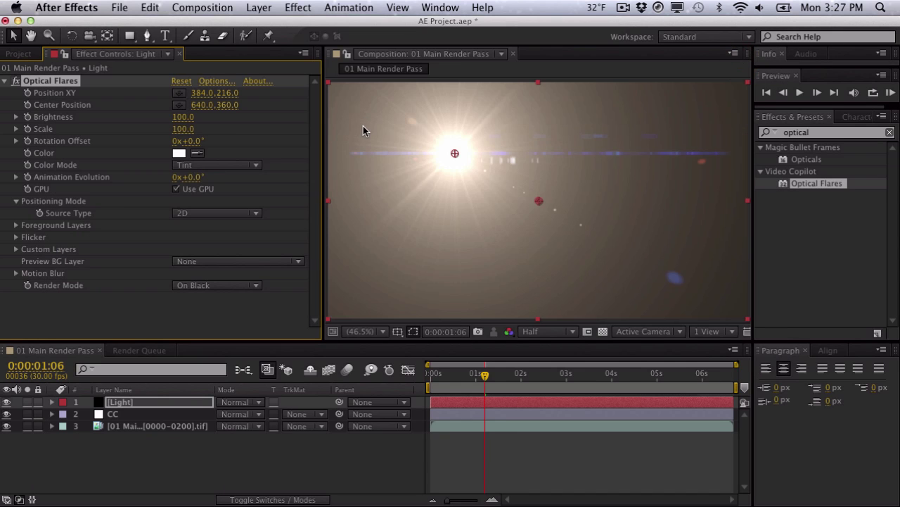
Position the flare at about 635.7, 97.7 above the title and set the Light layer's blending mode to Add.
left_click_drag(459, 153, 538, 117)
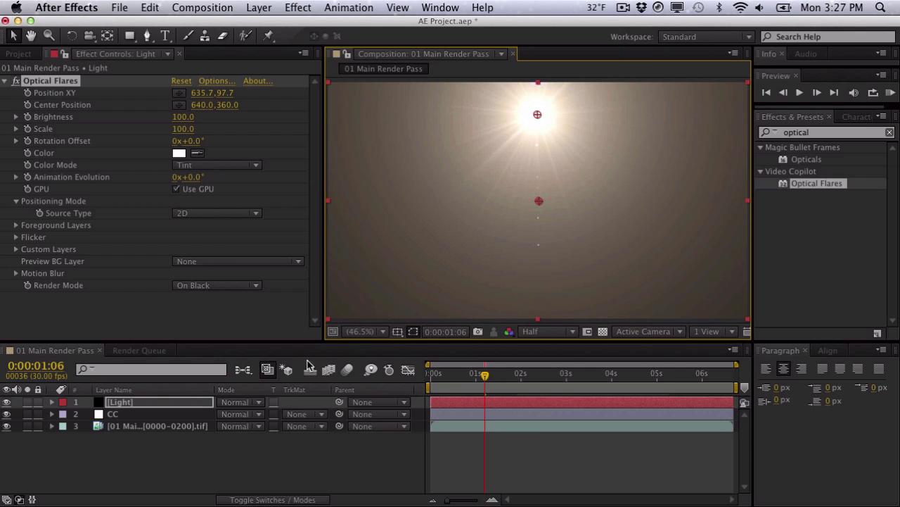
left_click(248, 405)
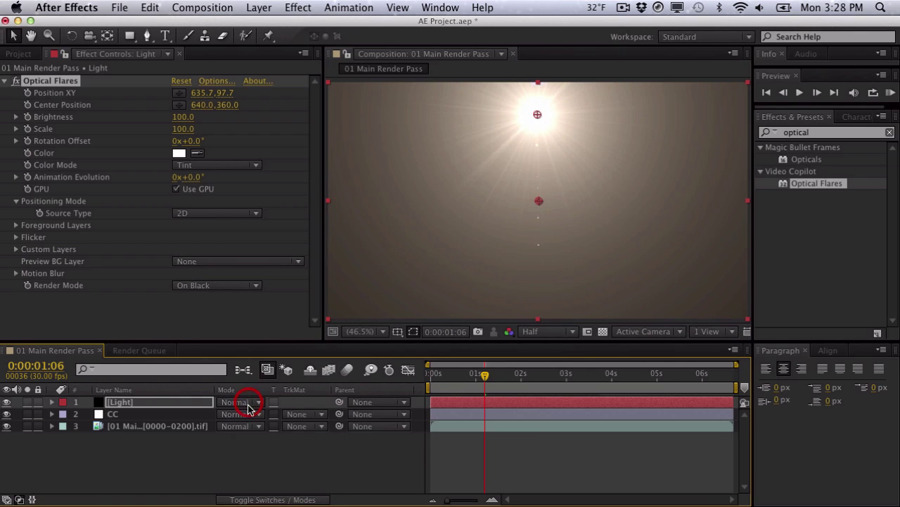
left_click(244, 404)
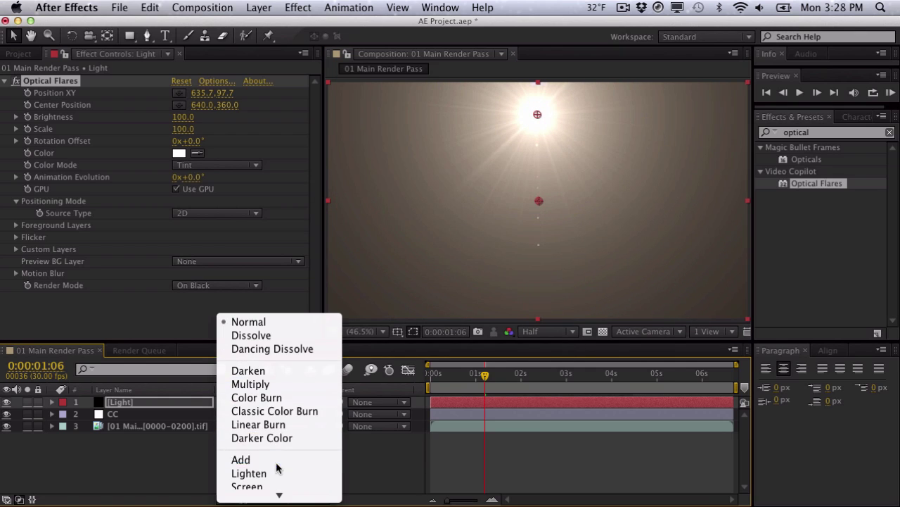
left_click(278, 461)
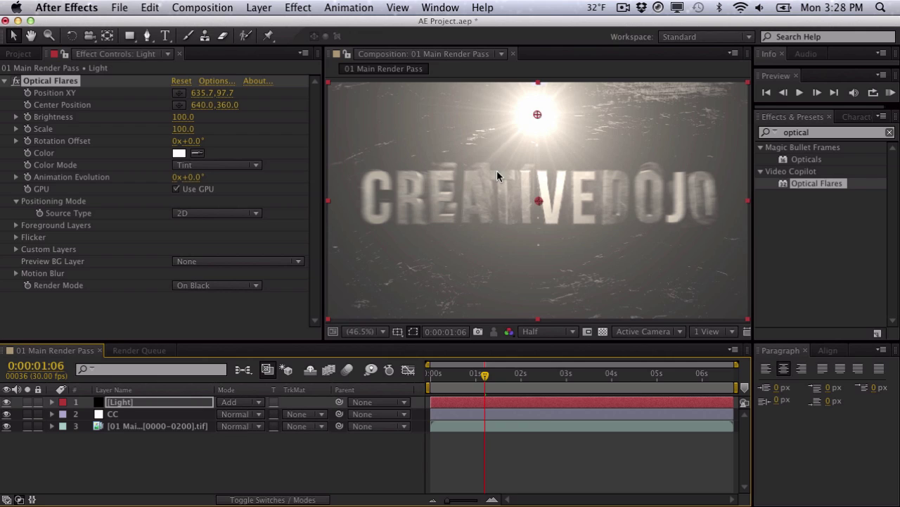
Raise the flare just above the frame to a vertical position of about -19.3 and set its Scale to 50.
key("comma")
key("comma")
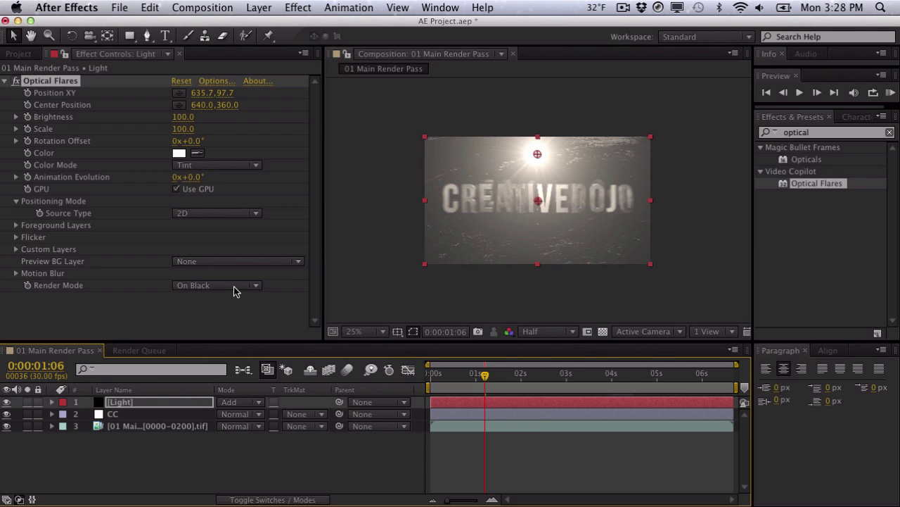
left_click_drag(231, 99, 139, 101)
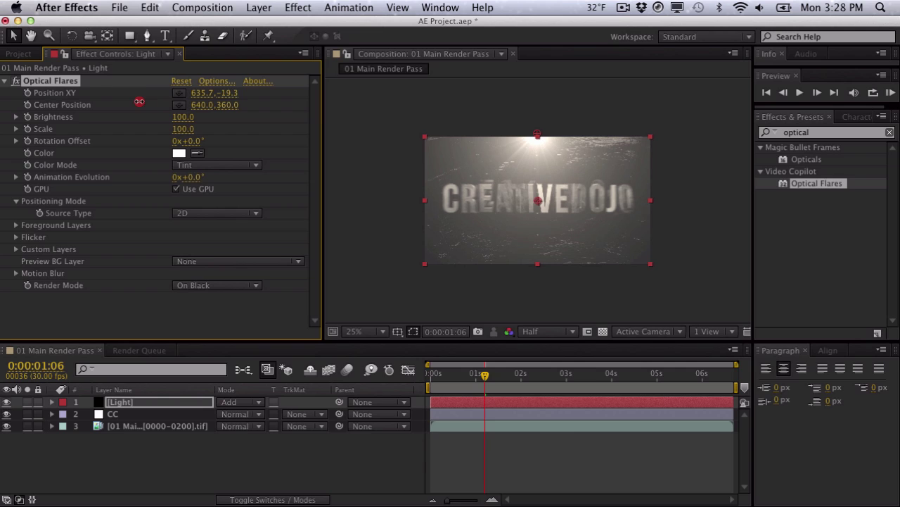
left_click(181, 131)
left_click_drag(182, 128, 177, 126)
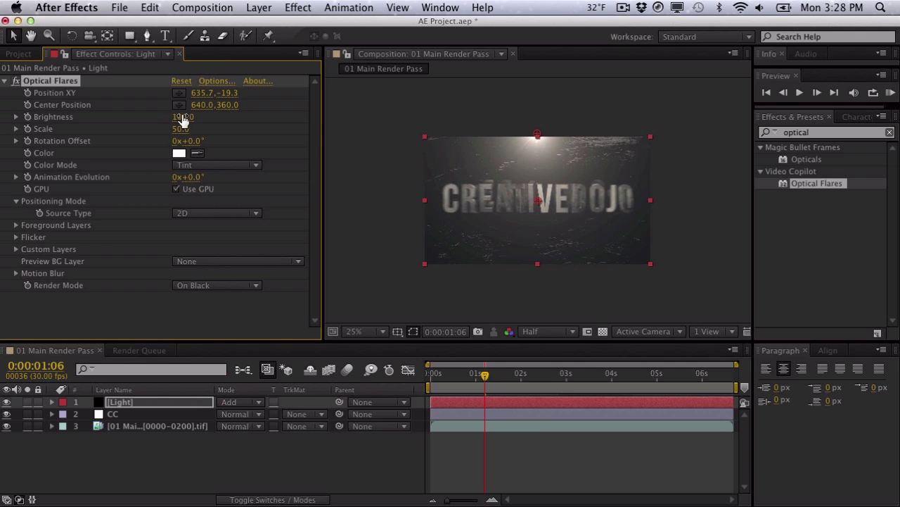
Hide the remaining stray iris elements, such as the blue spot, in the Optical Flares options and accept them.
left_click(220, 83)
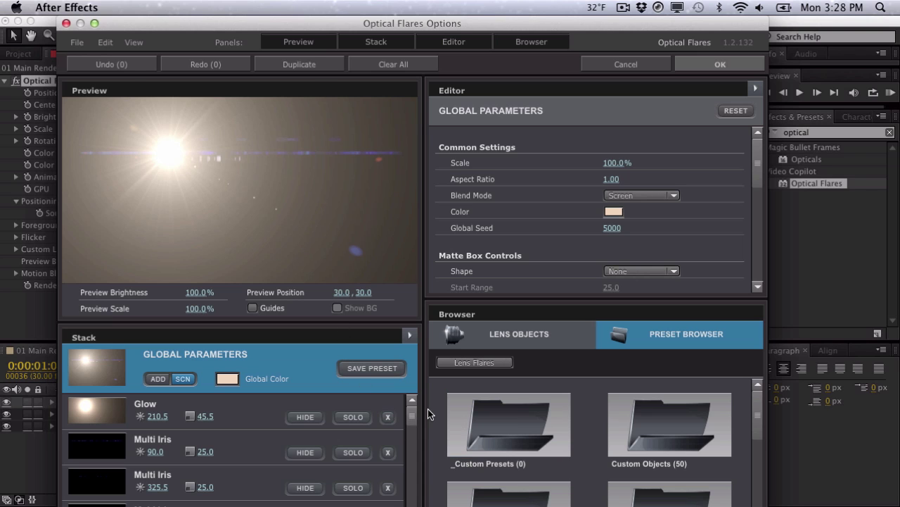
scroll(416, 416, "down", 2)
scroll(415, 417, "up", 2)
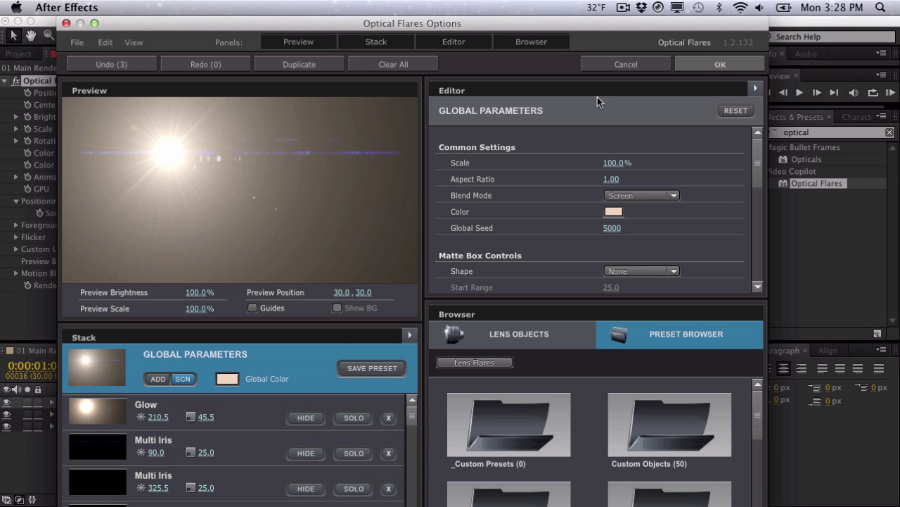
left_click(694, 59)
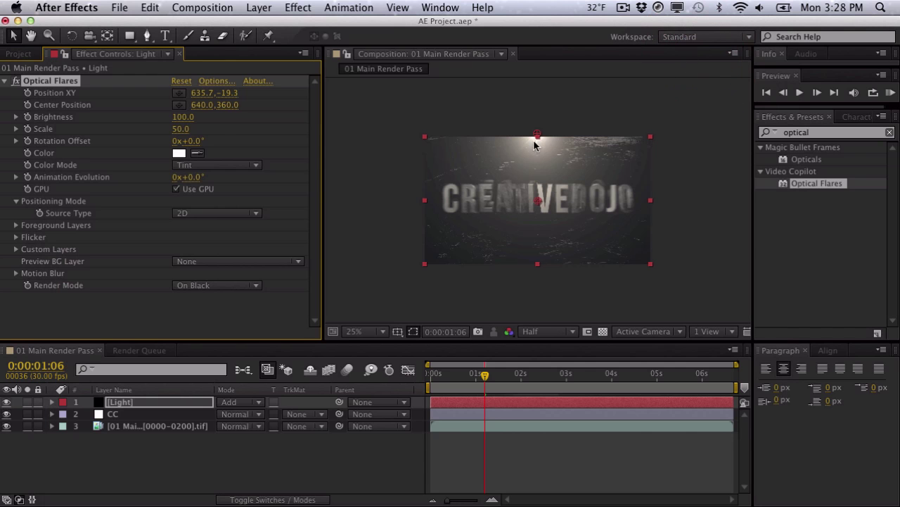
Apply the Curves effect to the Light layer and shape its RGB curve into an S-curve with raised highlights and lowered shadows.
double_click(820, 132)
type("curves")
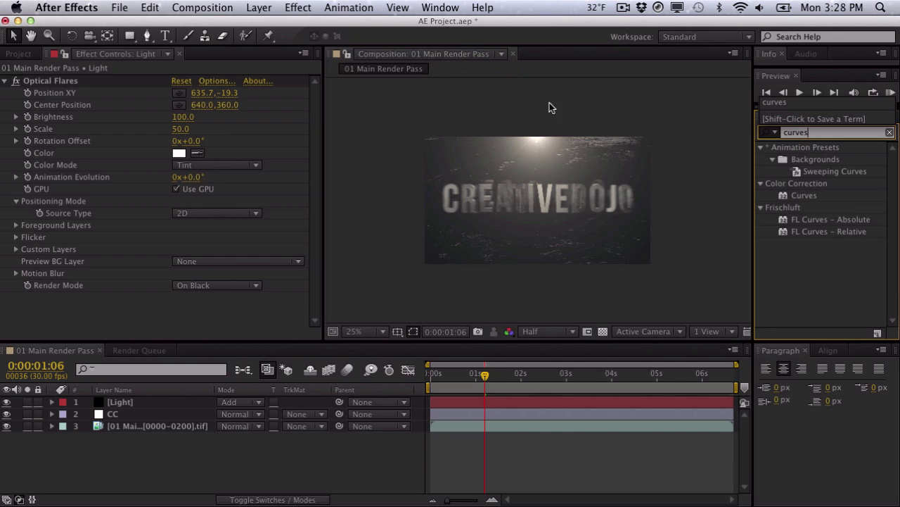
left_click_drag(806, 196, 171, 275)
left_click_drag(124, 234, 121, 222)
left_click_drag(59, 290, 66, 298)
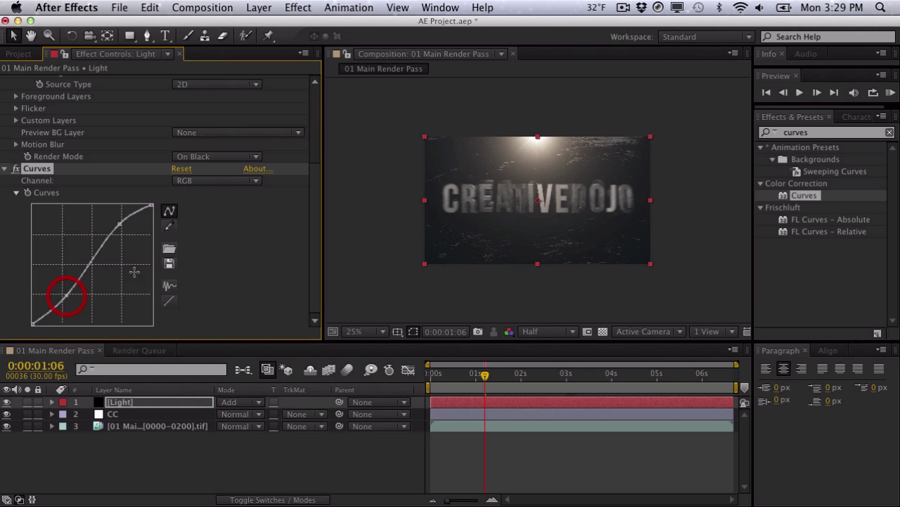
left_click_drag(119, 223, 122, 226)
Set the Optical Flares Scale to 60 and move the flare further above the frame, to about 635.7, -156.3.
left_click_drag(318, 191, 316, 44)
left_click(184, 129)
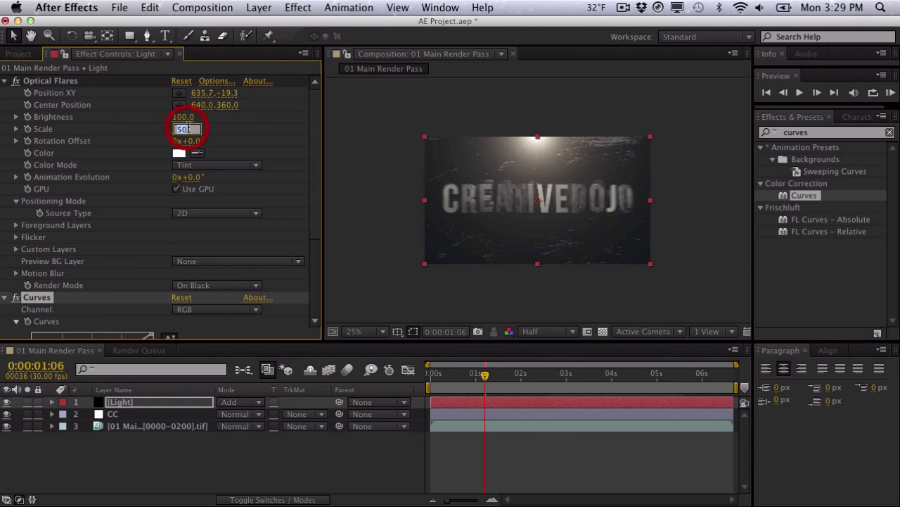
type("60")
key("Return")
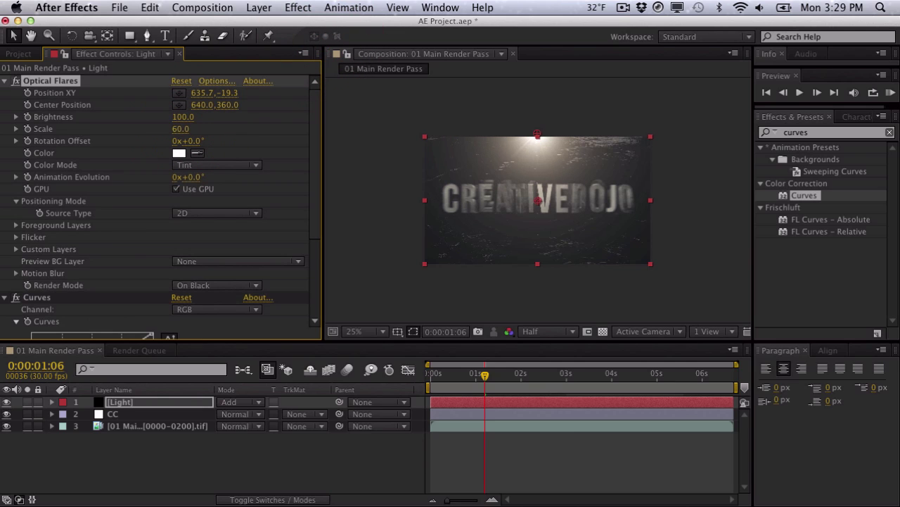
left_click_drag(229, 92, 124, 99)
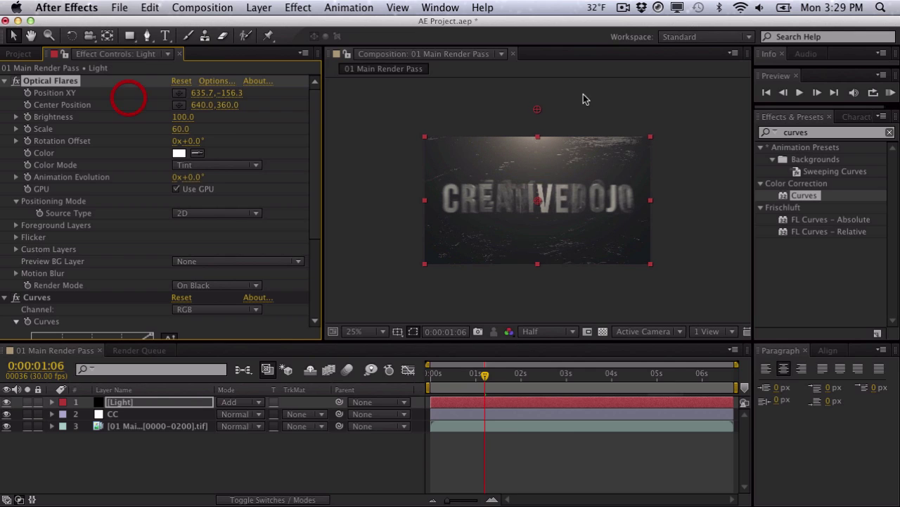
left_click(483, 107)
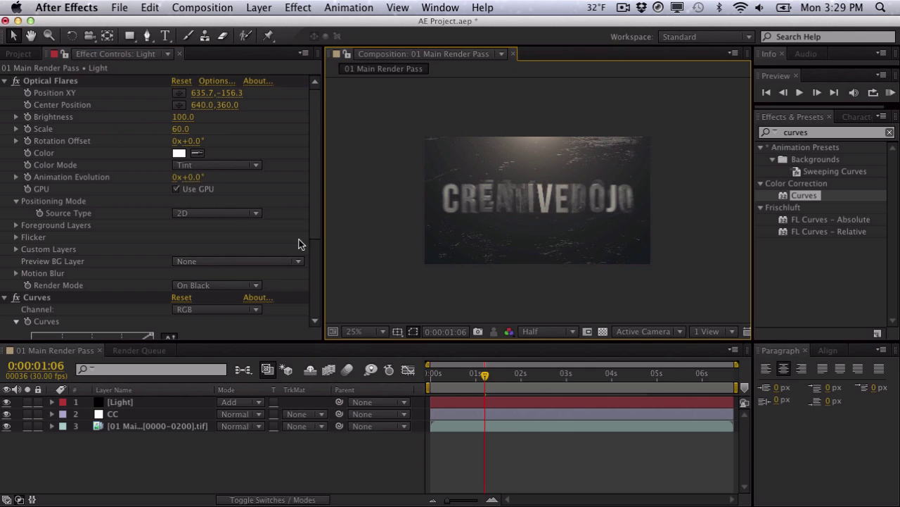
Lower the shadow point of the Light layer's RGB curve to deepen the dark areas, and inspect the title up close.
left_click_drag(312, 224, 314, 280)
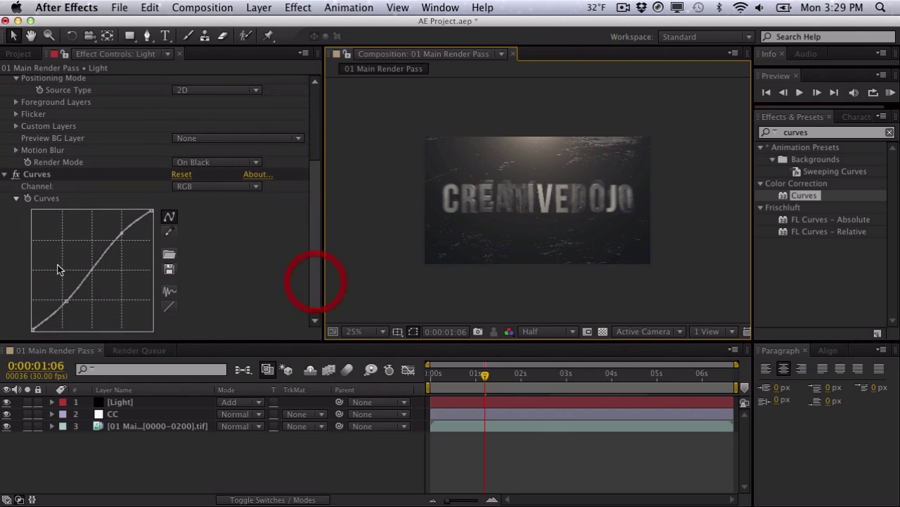
left_click(64, 308)
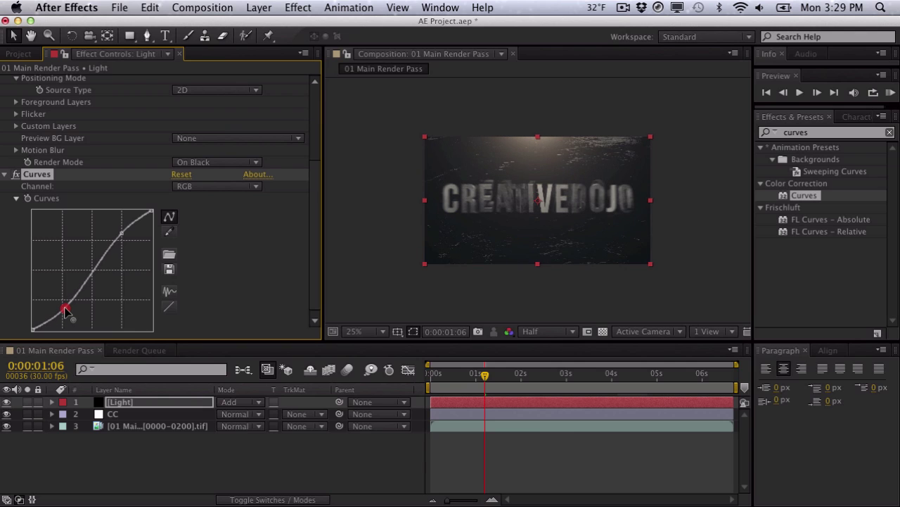
left_click(372, 195)
key("period")
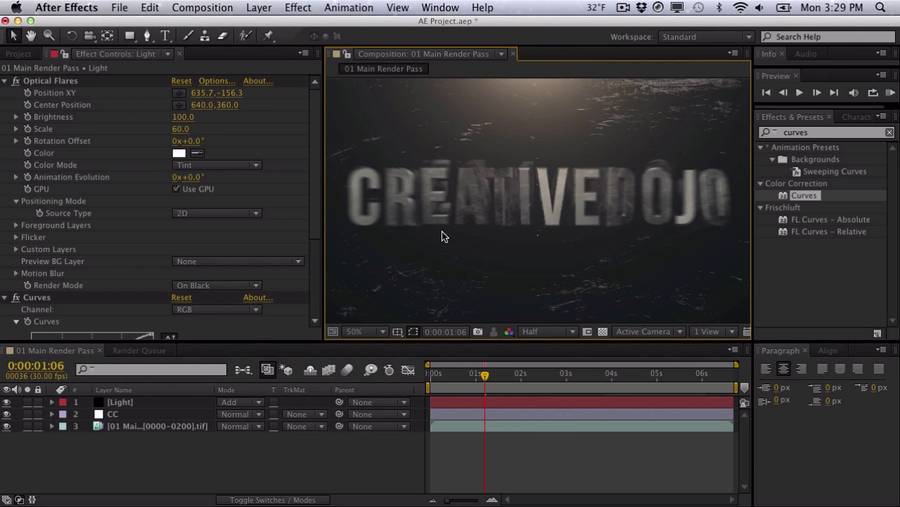
Apply the Trapcode Shine effect to the main render pass footage layer and set its Transfer Mode to Add.
key("comma")
mouse_move(485, 387)
left_mouse_down()
mouse_move(469, 376)
mouse_move(486, 376)
left_mouse_up()
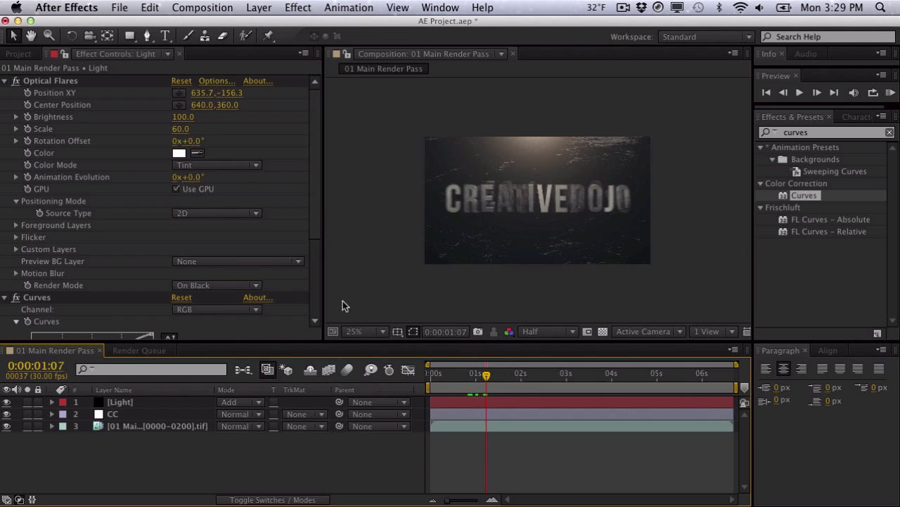
left_click_drag(815, 131, 552, 87)
type("shine")
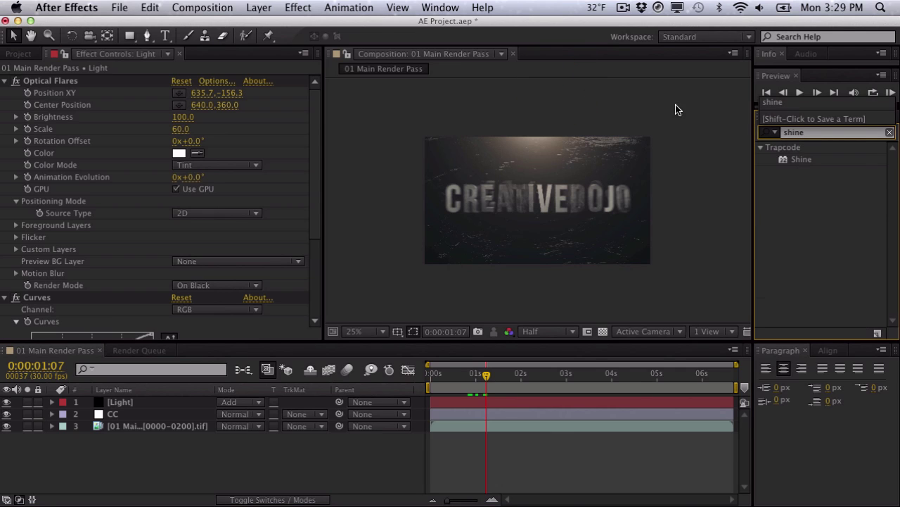
left_click_drag(776, 162, 606, 191)
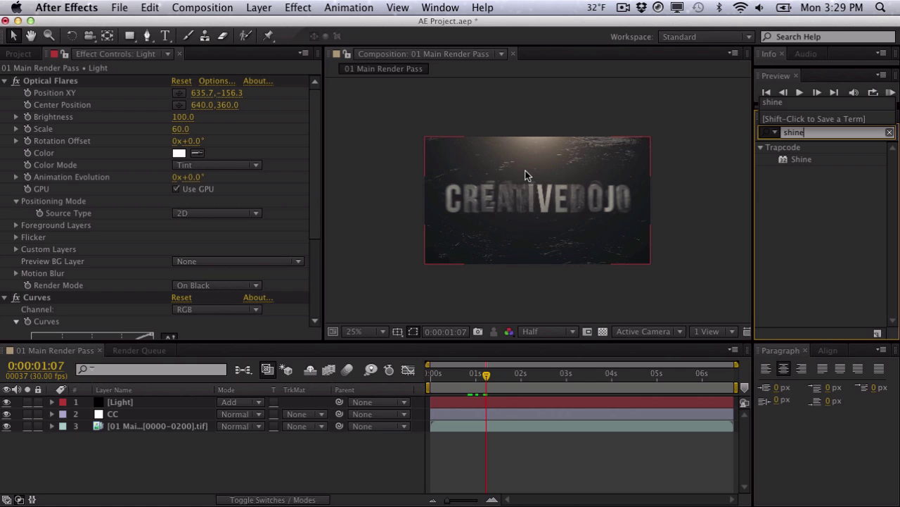
left_click_drag(526, 170, 836, 171)
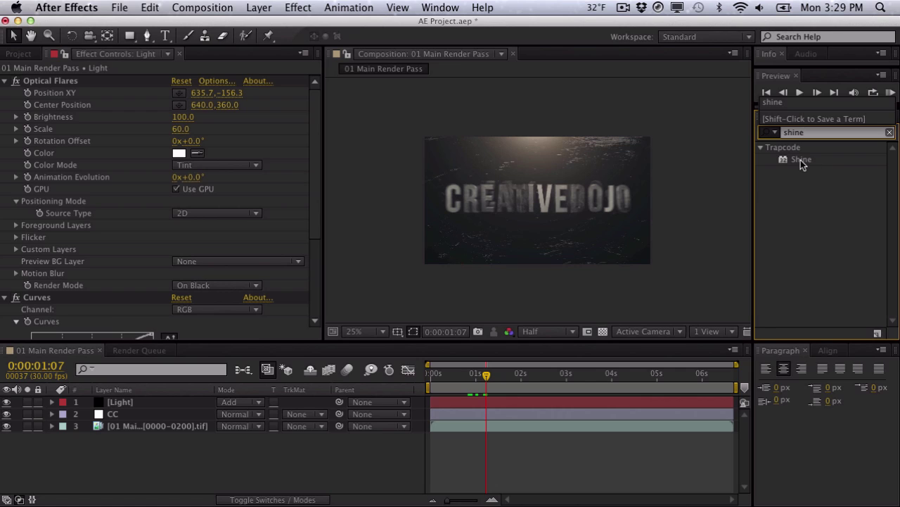
left_click_drag(800, 164, 199, 425)
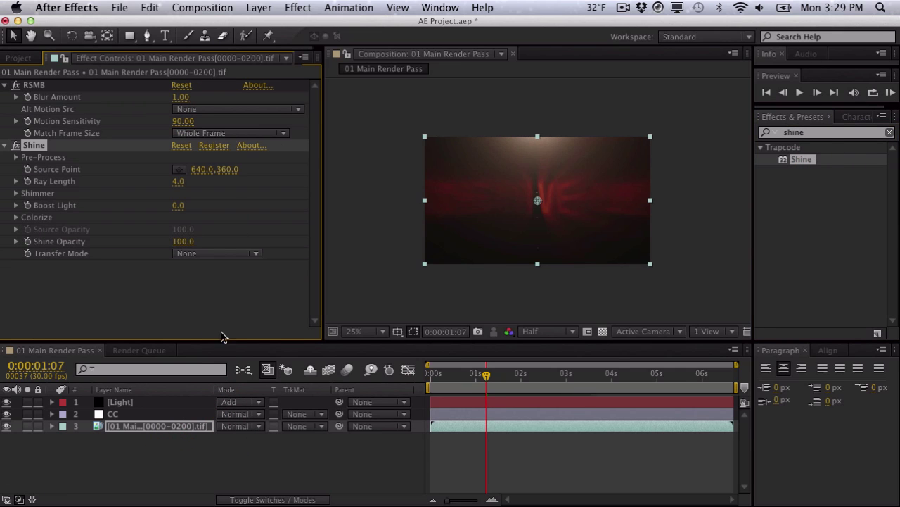
left_click(225, 259)
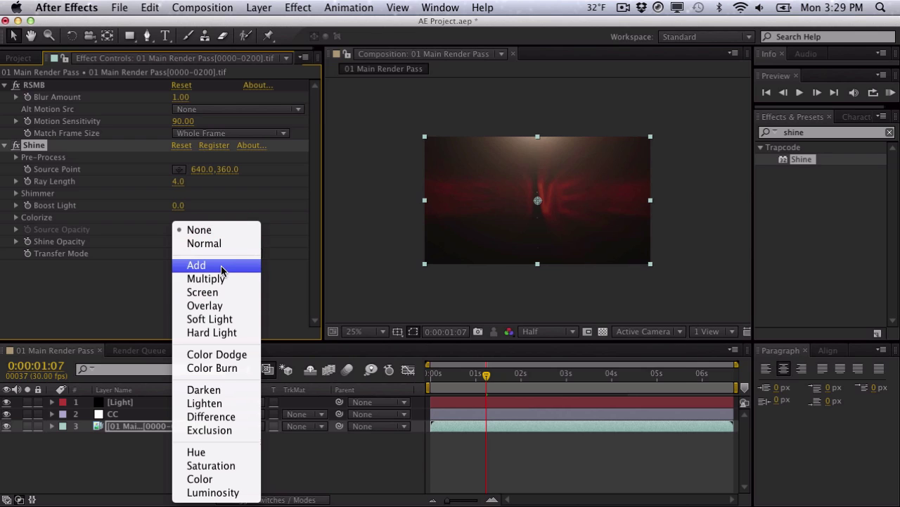
left_click(221, 265)
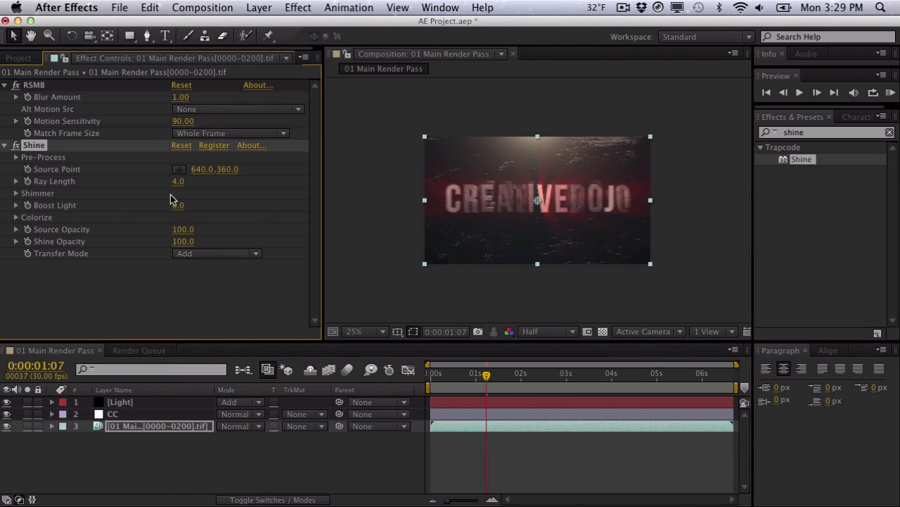
Change the Shadows color of the Shine colorize gradient to a light peach, about FFBF8B.
left_click(15, 218)
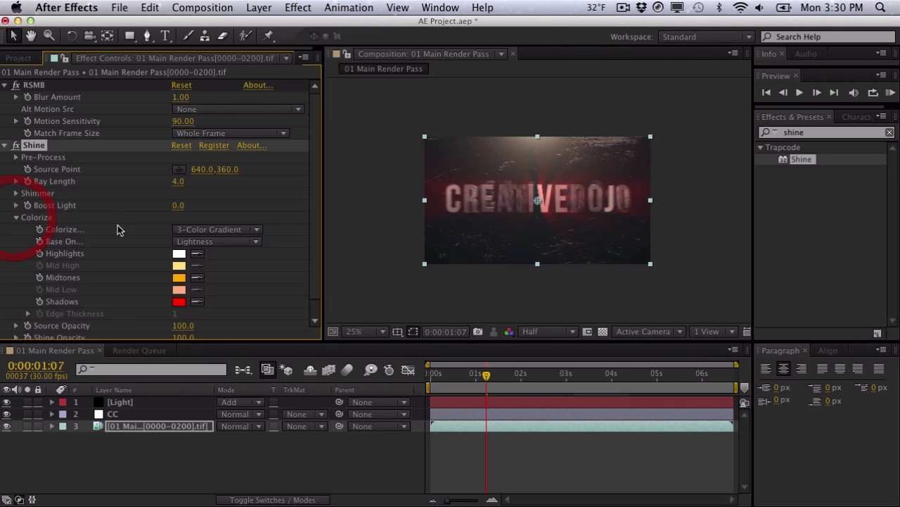
left_click(179, 301)
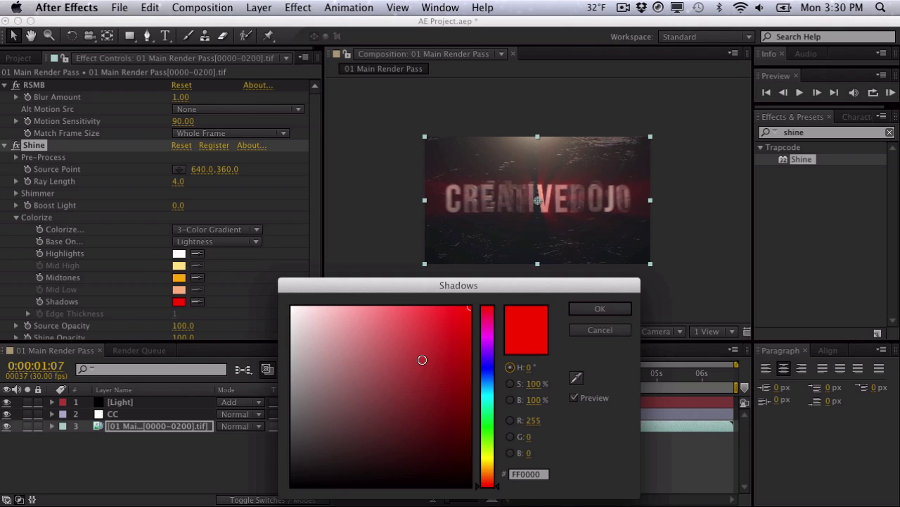
left_click_drag(492, 485, 490, 473)
left_click_drag(391, 385, 375, 255)
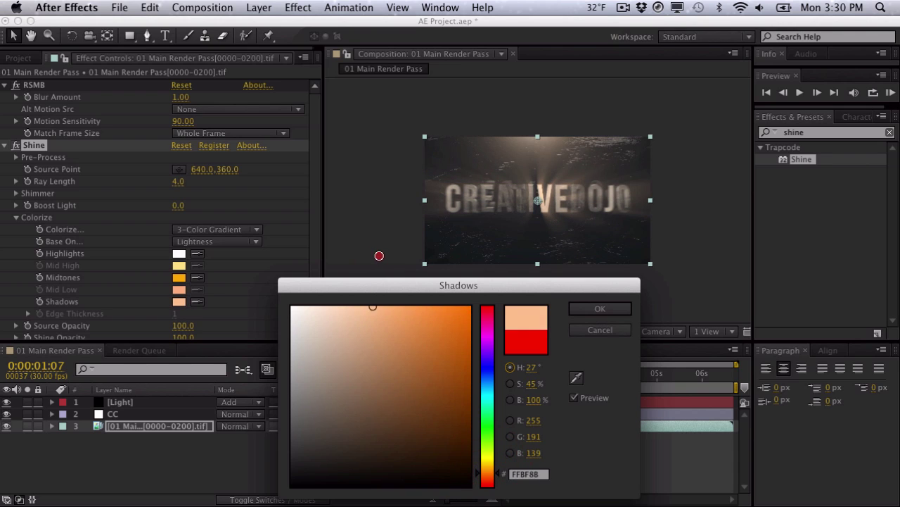
left_click(608, 309)
Change the Midtones color of the Shine gradient to a pale orange-peach tint.
left_click(185, 280)
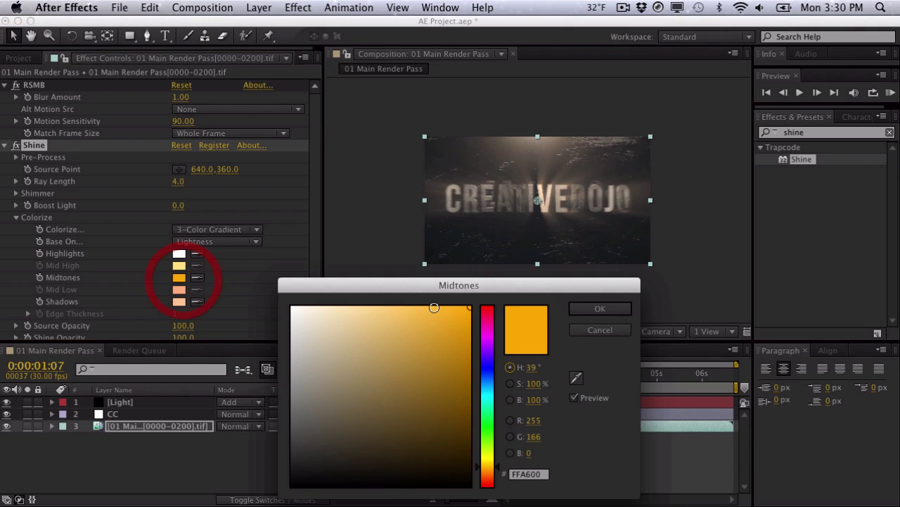
left_click_drag(490, 479, 488, 480)
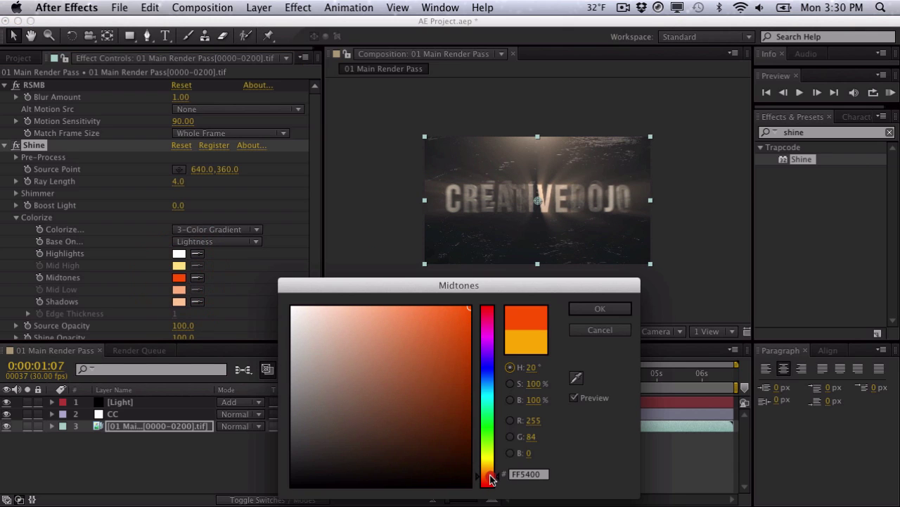
left_click_drag(379, 338, 348, 292)
left_click(626, 308)
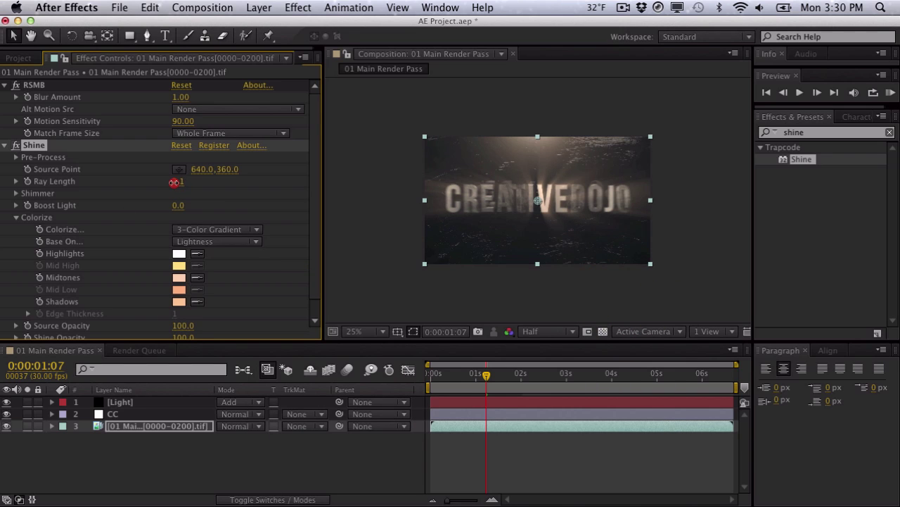
Raise Shine's Boost Light to 12.8 and Ray Length to 6.0, checking the rays around 0:00:01:06.
left_click_drag(178, 204, 217, 195)
left_click_drag(458, 373, 484, 372)
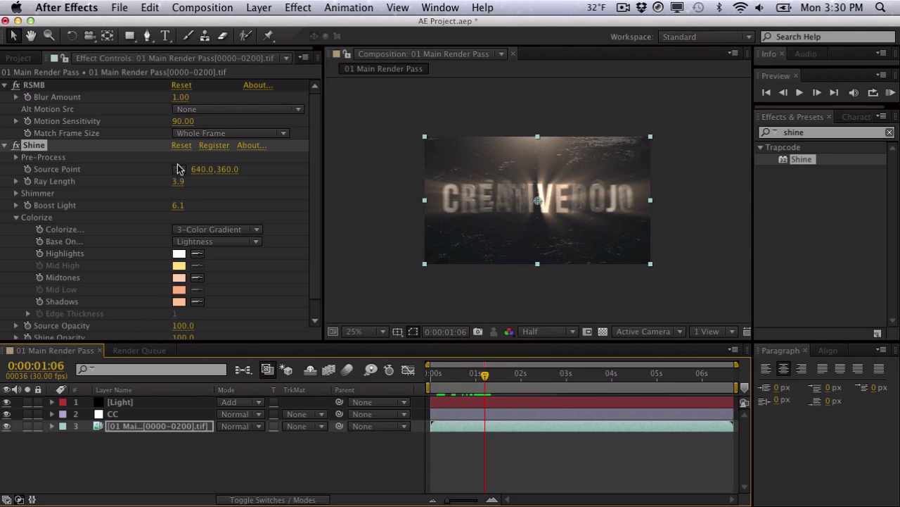
left_click_drag(176, 182, 222, 195)
Set keyframes for Shine's Ray Length, Boost Light and Shine Opacity at 0:00:01:06 and reveal them in the timeline.
left_click(115, 173)
left_click(29, 182)
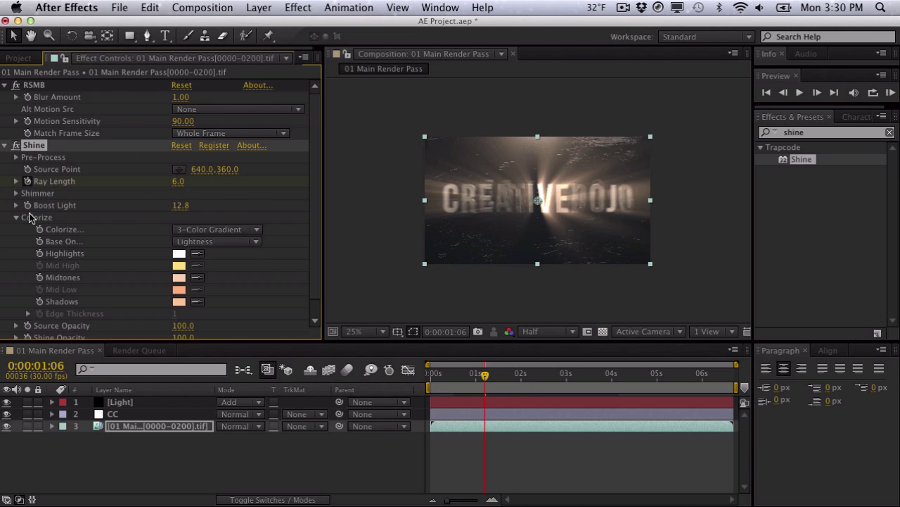
left_click(26, 205)
scroll(317, 272, "down", 1)
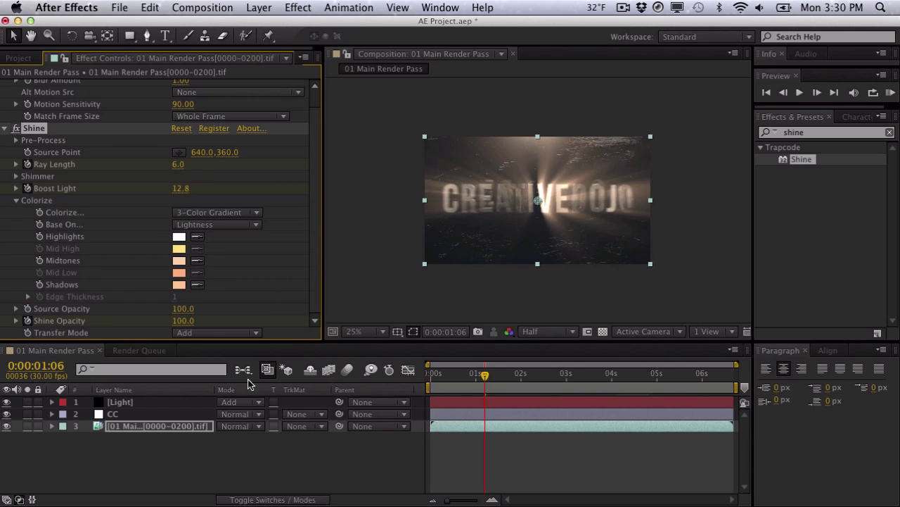
key("u")
At 0:00:00:15, keyframe Shine's Ray Length at 4, Boost Light at 4 and Shine Opacity at 100.
left_click_drag(484, 375, 453, 383)
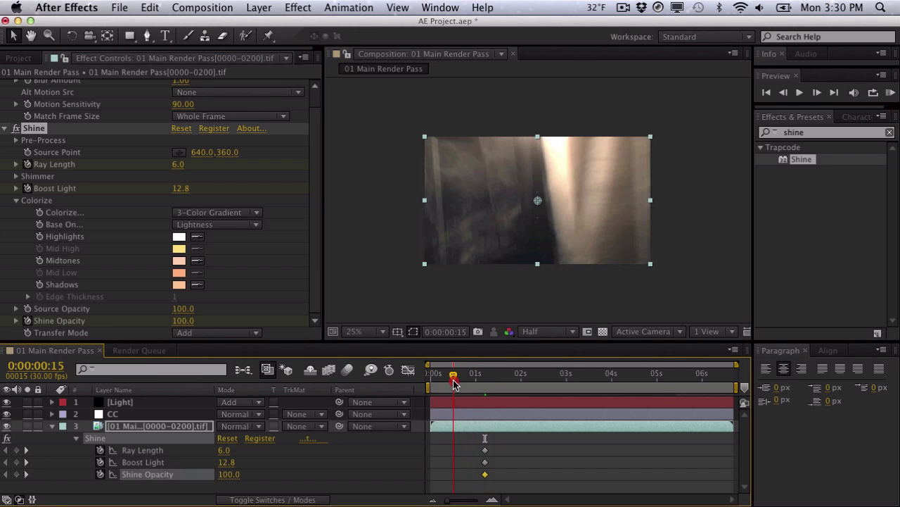
left_click(179, 166)
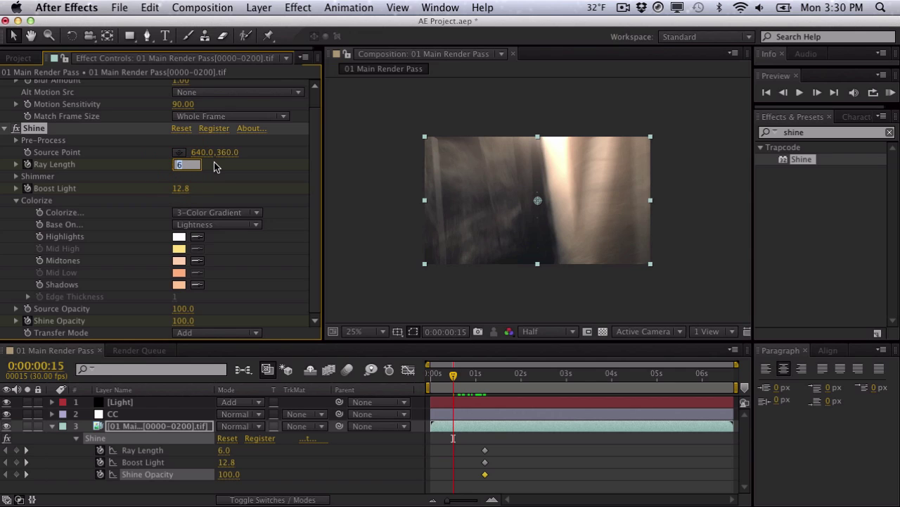
type("4")
key("Return")
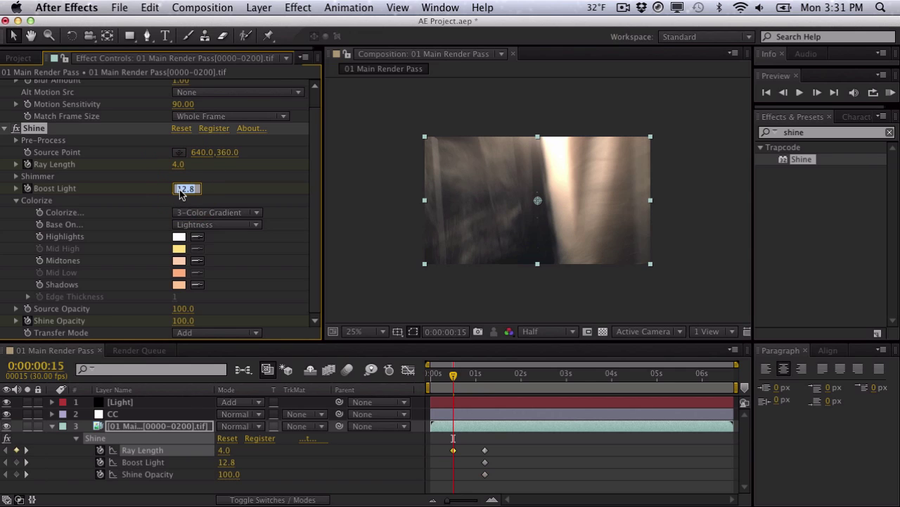
type("4")
key("Return")
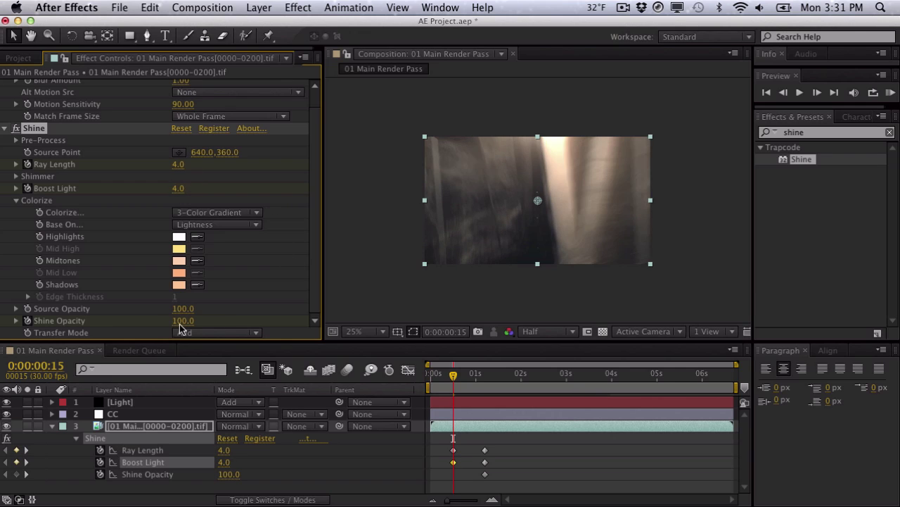
left_click(16, 474)
At 0:00:02:07, keyframe Shine's Ray Length, Boost Light and Shine Opacity at 0.
left_click_drag(450, 380, 532, 363)
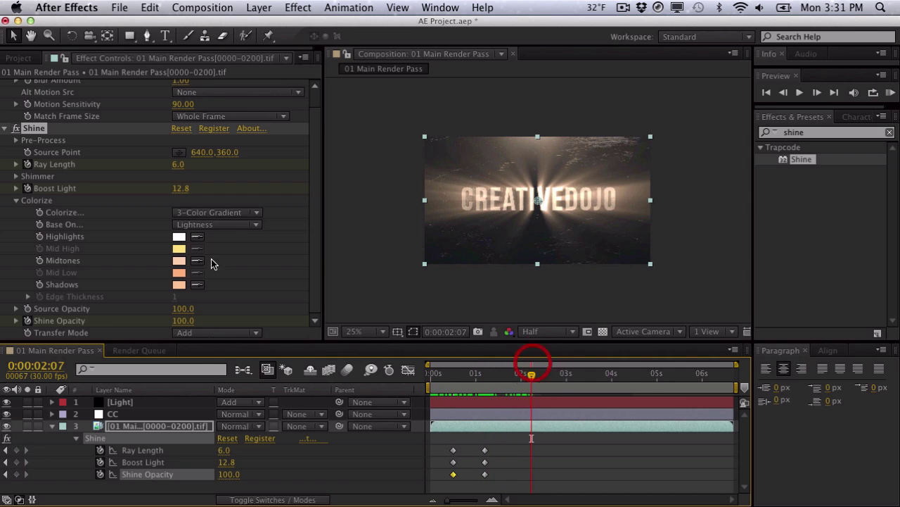
left_click(178, 165)
key("Tab")
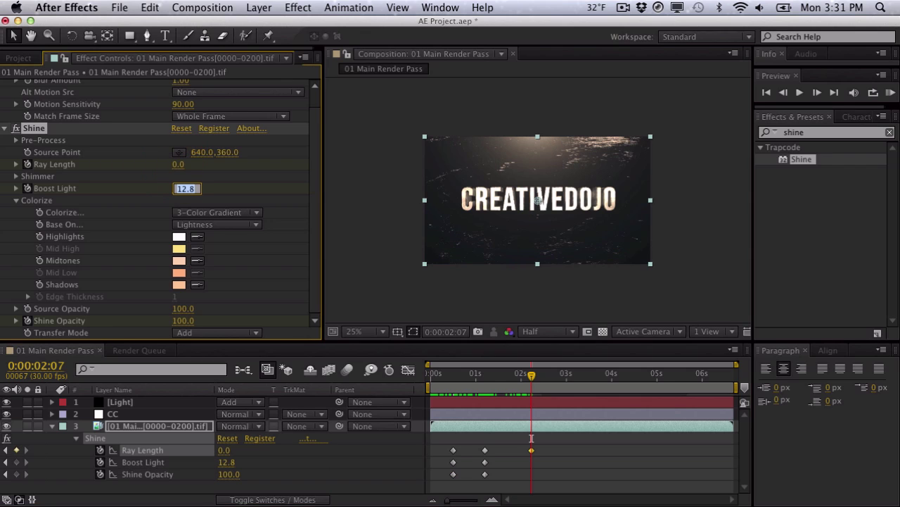
type("0")
key("Tab")
key("Tab")
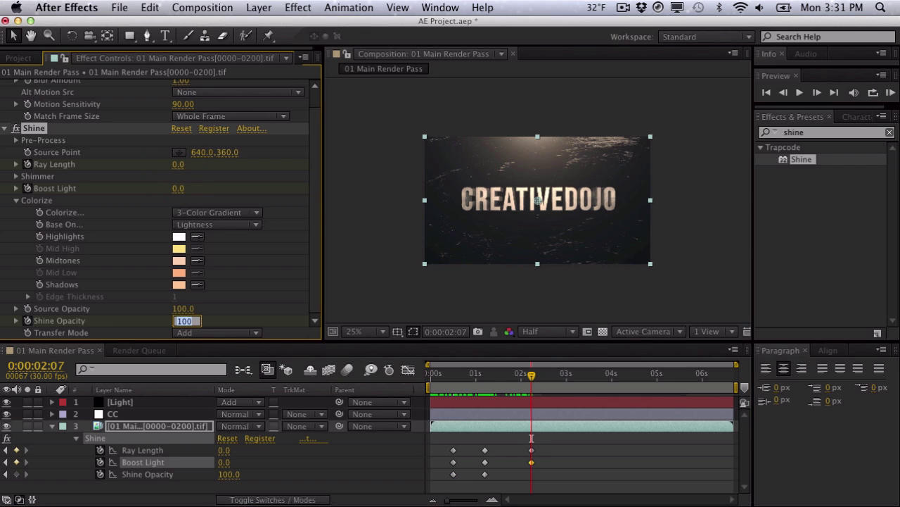
key("Return")
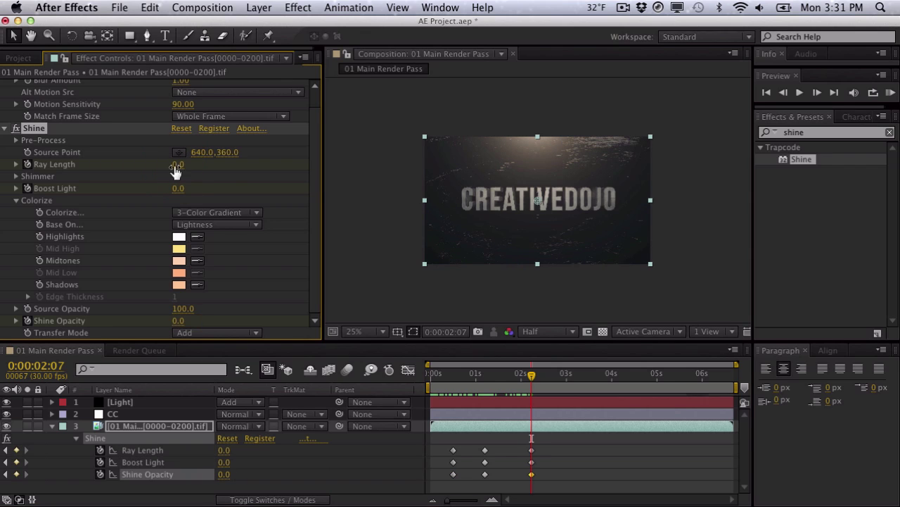
left_click_drag(498, 376, 543, 375)
left_click(533, 450)
left_click(543, 469)
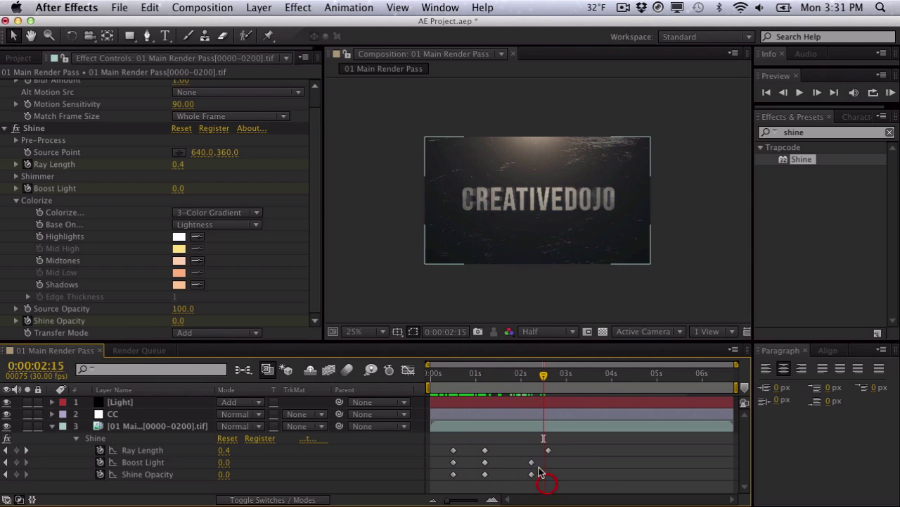
Apply Easy Ease to all the Shine keyframes and preview the light ray animation.
left_click(532, 450)
left_click_drag(543, 456, 527, 483)
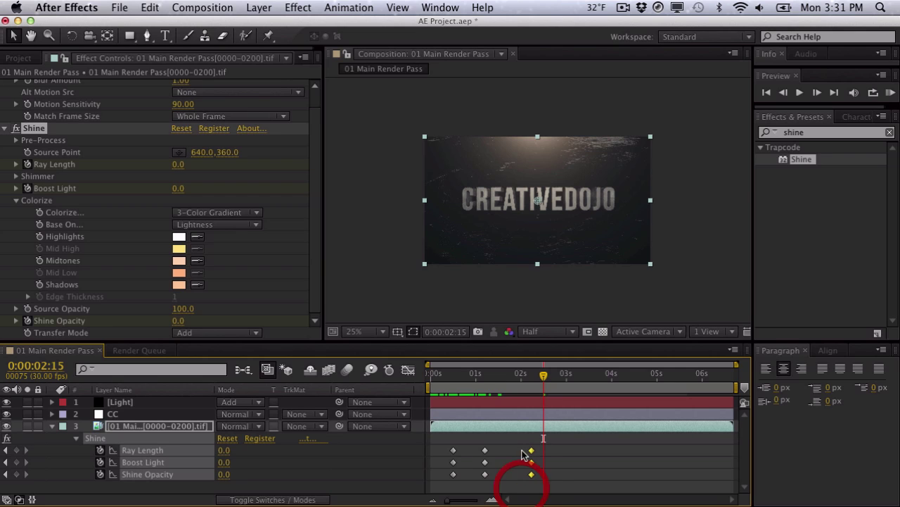
left_click_drag(465, 439, 558, 478)
key("F9")
key("F9")
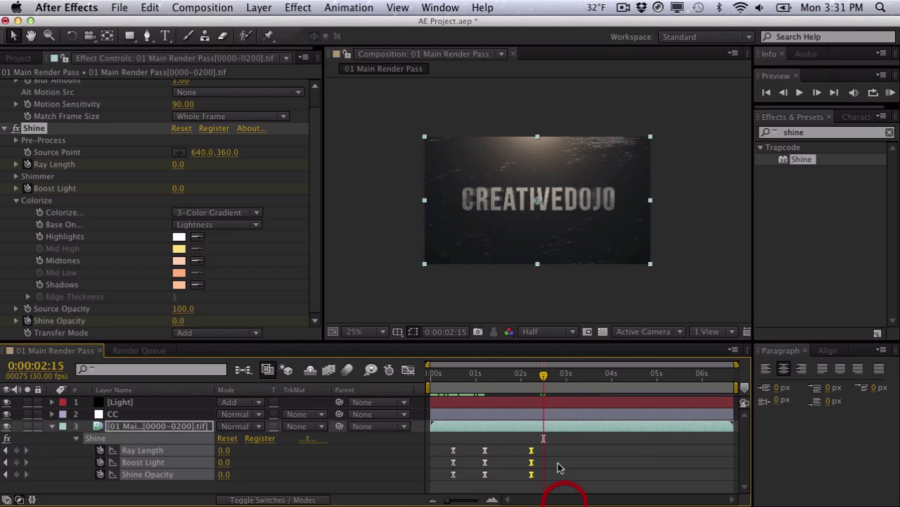
key("KP_0")
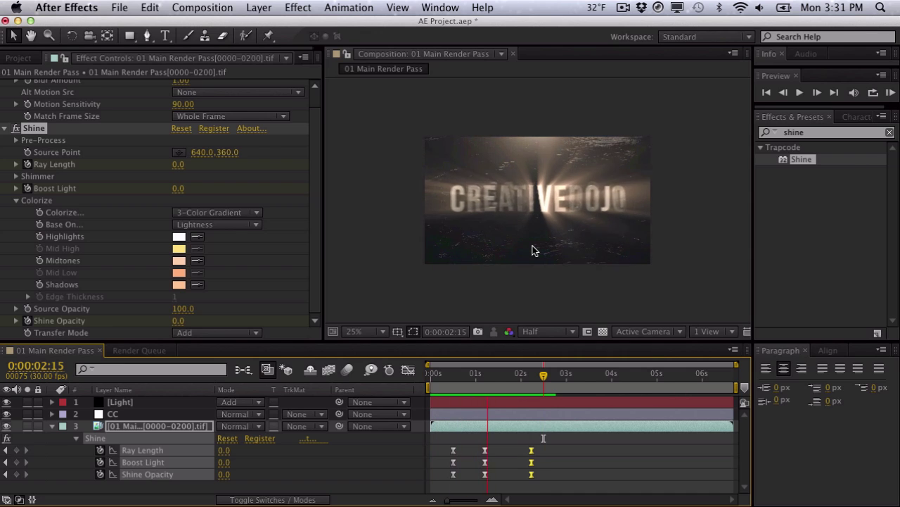
left_click(532, 245)
Move the middle set of Shine keyframes to 0:00:01:04 and shift the final set a few frames earlier.
left_click(486, 374)
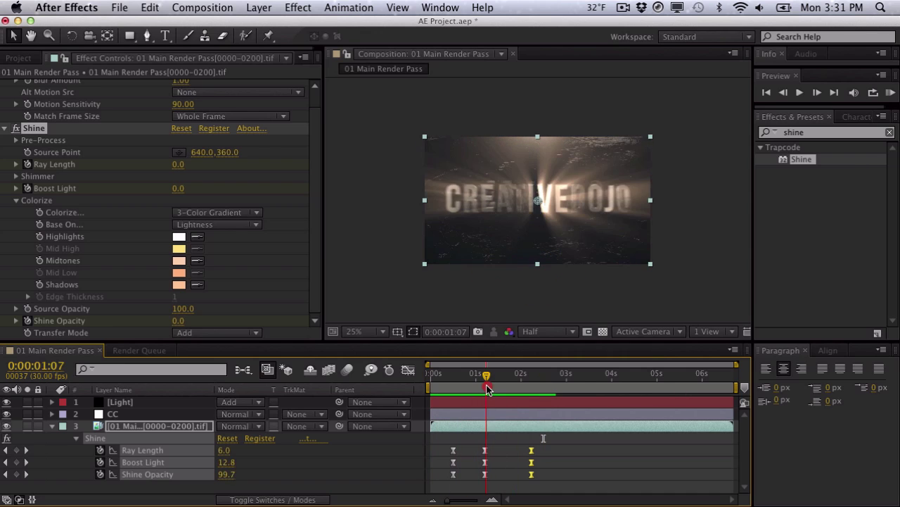
left_click_drag(486, 481, 483, 448)
left_click(483, 454)
left_click_drag(559, 479, 530, 450)
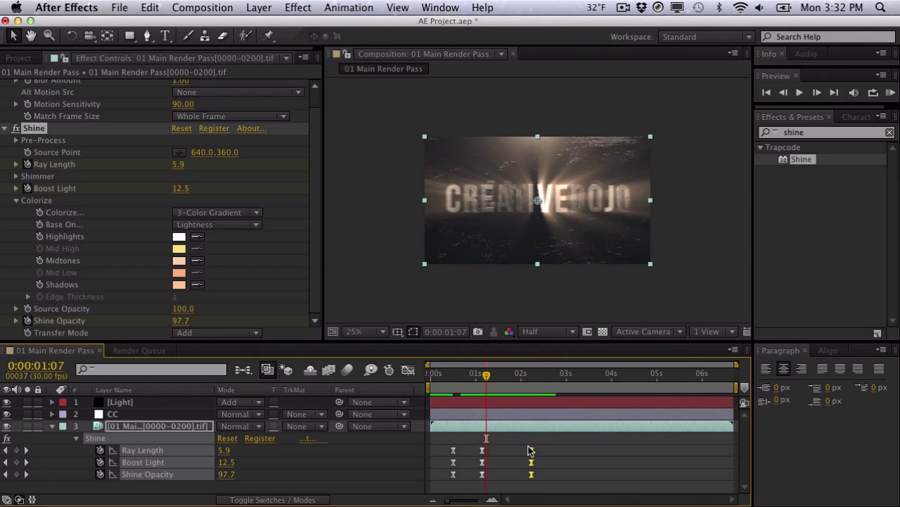
left_click(528, 451, "shift")
left_click_drag(482, 377, 482, 377)
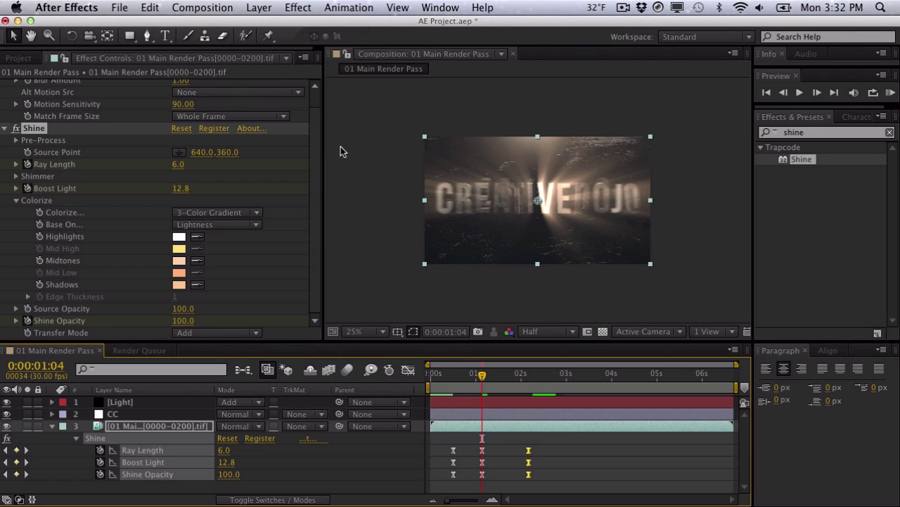
Set Shine's Boost Light to 15 and Ray Length to 8 at the 0:00:01:04 keyframes, and scrub through the result.
left_click(181, 188)
type("15")
key("Return")
left_click(178, 167)
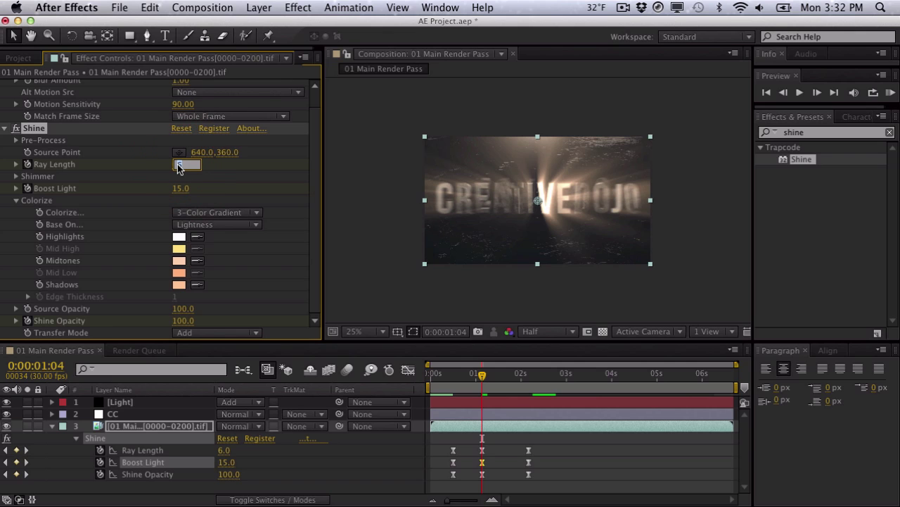
type("8")
key("Return")
mouse_move(466, 379)
left_mouse_down()
mouse_move(455, 376)
mouse_move(482, 376)
left_mouse_up()
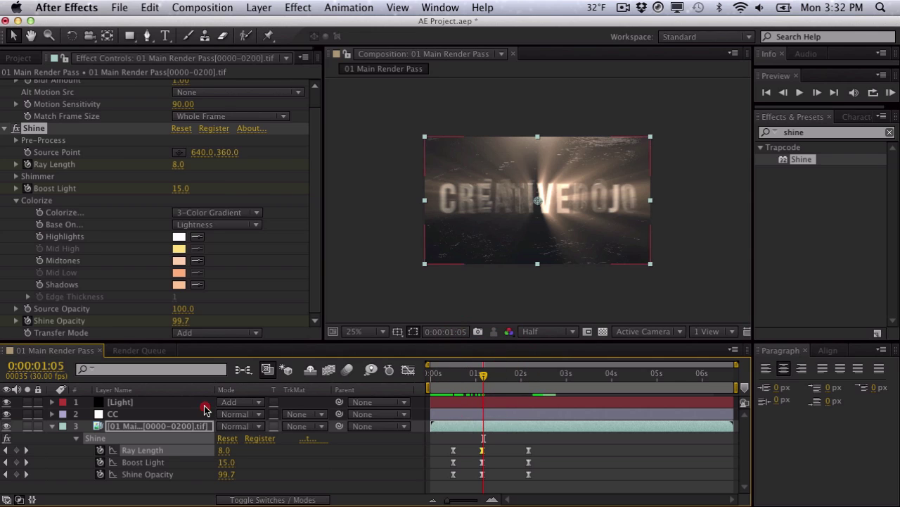
Set the Optical Flares Flicker Speed and Amount to 20 on the Light layer.
left_click(204, 403)
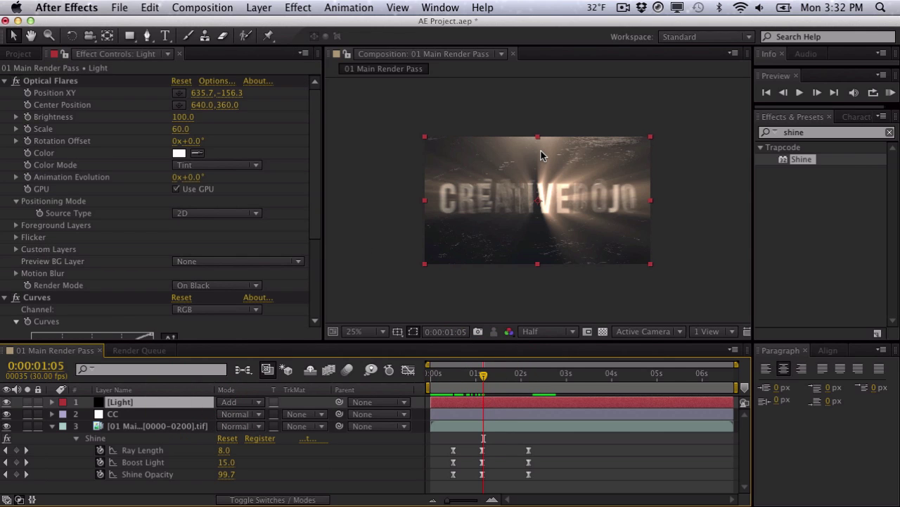
left_click(17, 238)
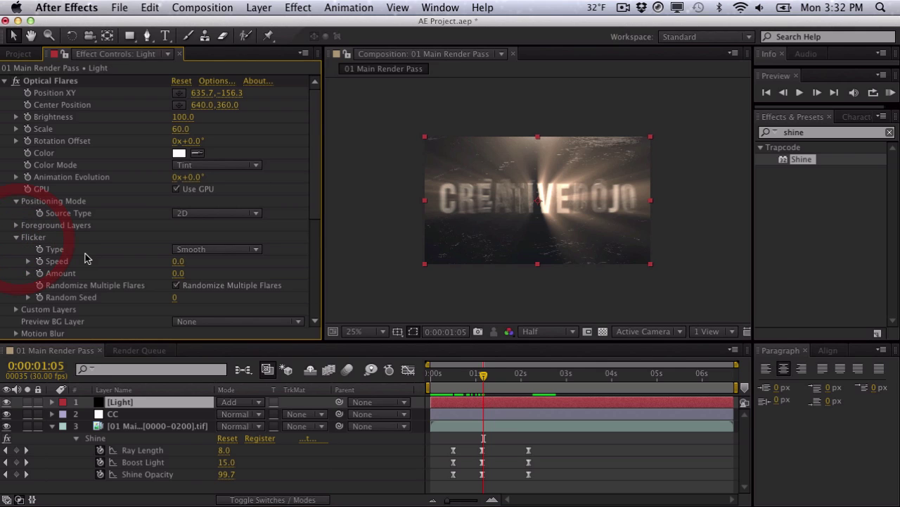
left_click(178, 262)
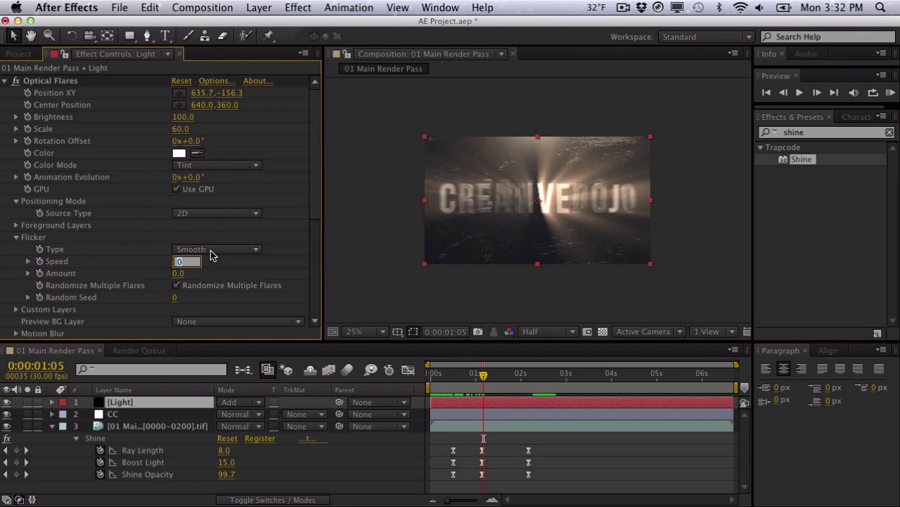
type("20")
key("Tab")
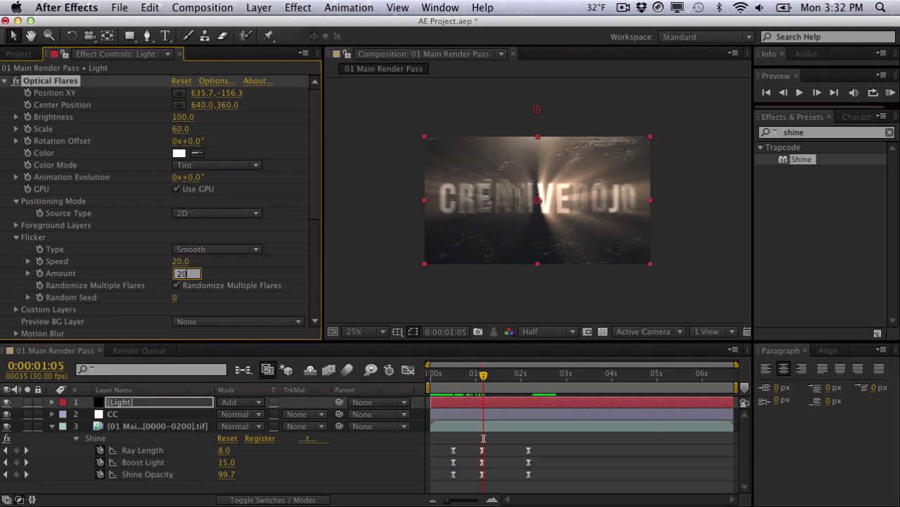
key("Return")
At 0:00:00:08, keyframe the Light layer's Optical Flares Brightness at 0.
left_click_drag(473, 373, 442, 374)
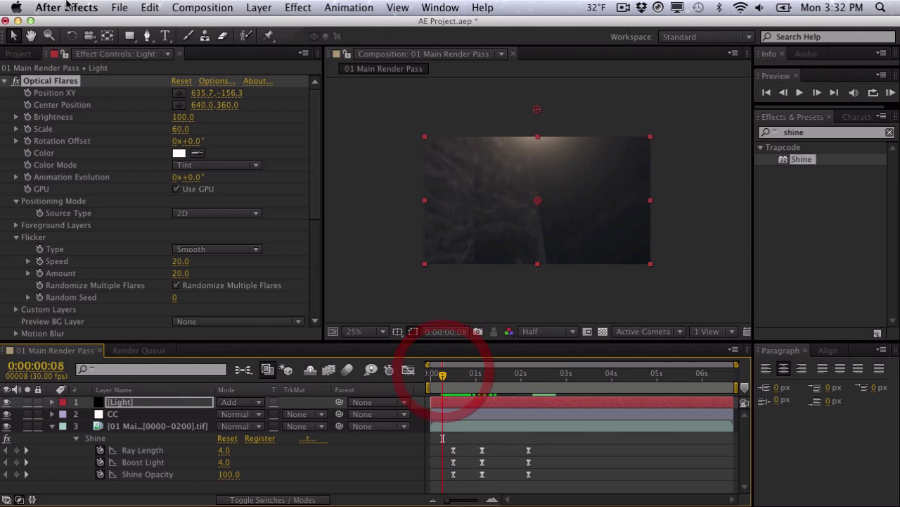
left_click(26, 120)
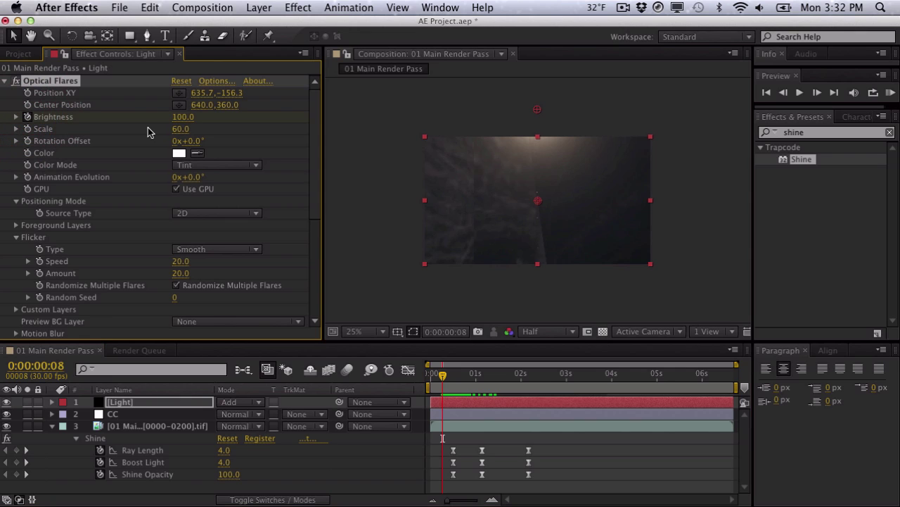
left_click(182, 117)
type("0")
key("Return")
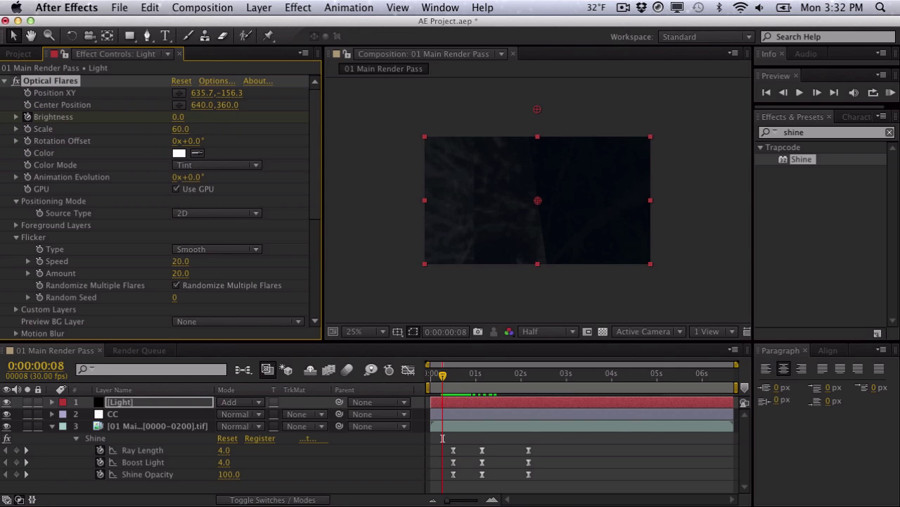
At 0:00:00:24, keyframe the Light layer's Optical Flares Brightness at 100.
left_click_drag(453, 374, 467, 375)
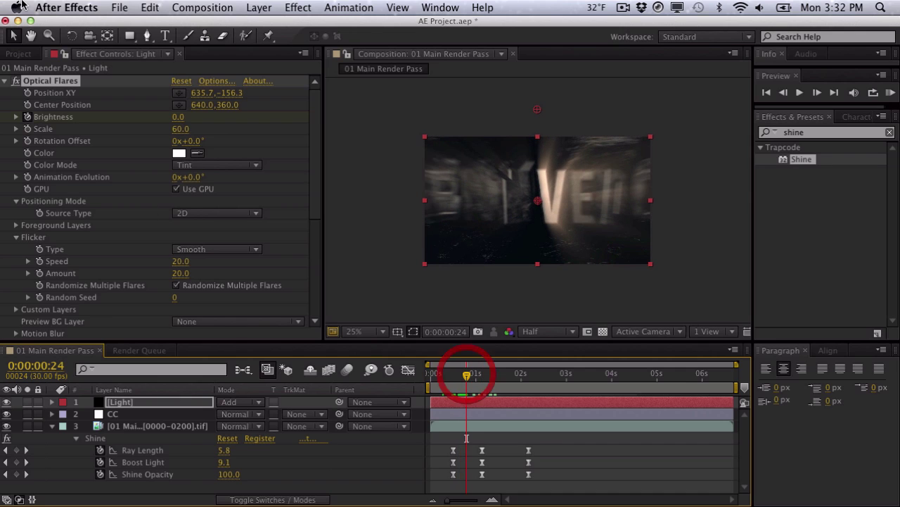
left_click(178, 117)
type("10")
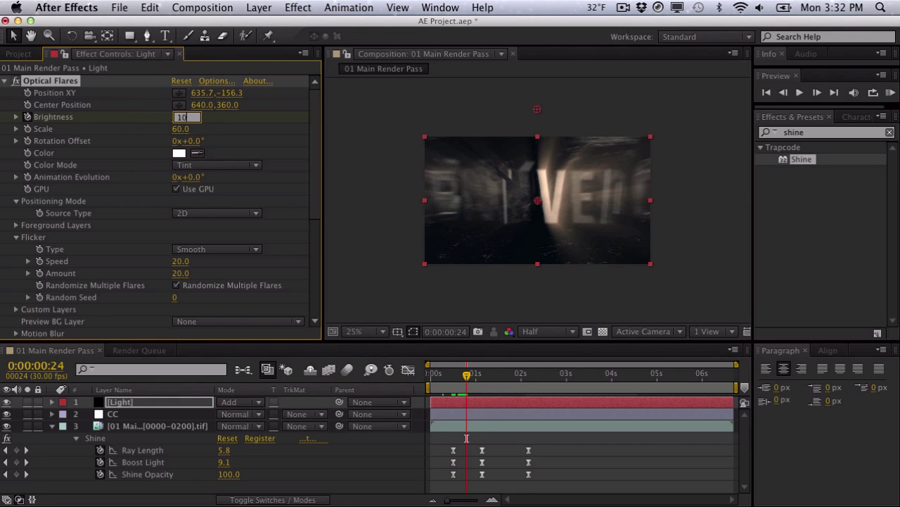
type("0")
key("Return")
Reveal the Light layer's Brightness keyframes and apply Easy Ease to both of them.
key("u")
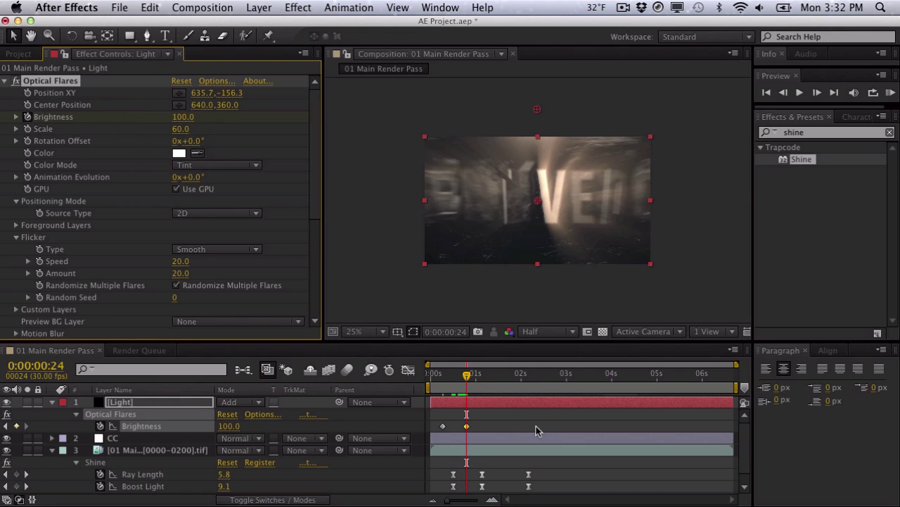
mouse_move(525, 423)
left_mouse_down()
mouse_move(412, 458)
mouse_move(468, 425)
left_mouse_up()
key("F9")
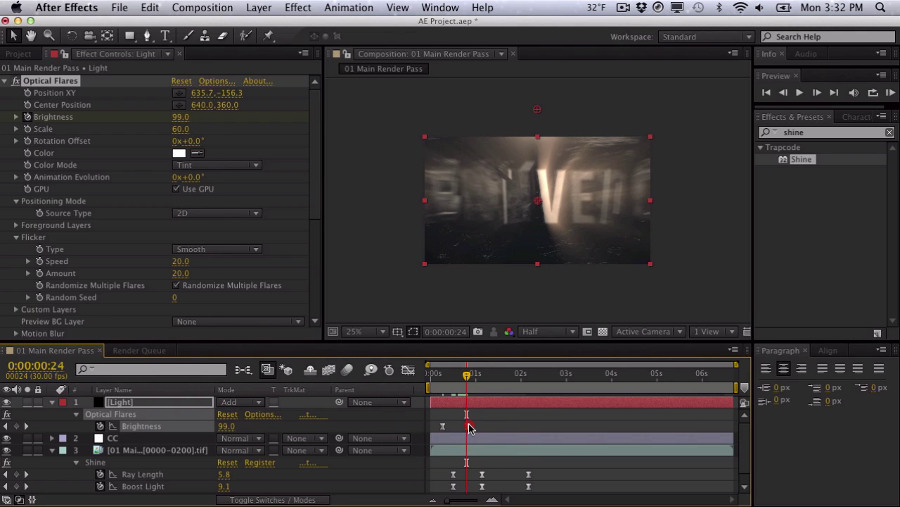
mouse_move(441, 431)
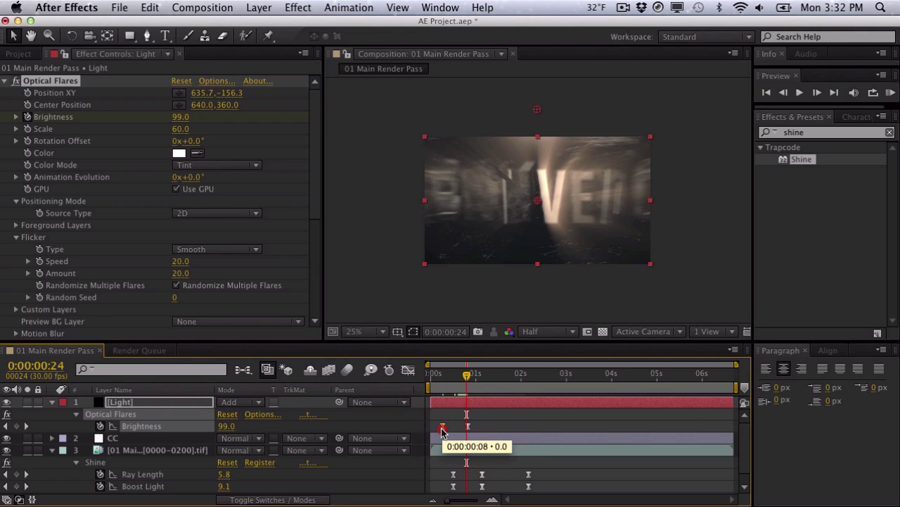
Start the work area at 0:00:00:03, trim the composition to it, and scrub to 0:00:01:15.
mouse_move(442, 375)
left_mouse_down()
mouse_move(450, 375)
mouse_move(435, 383)
left_mouse_up()
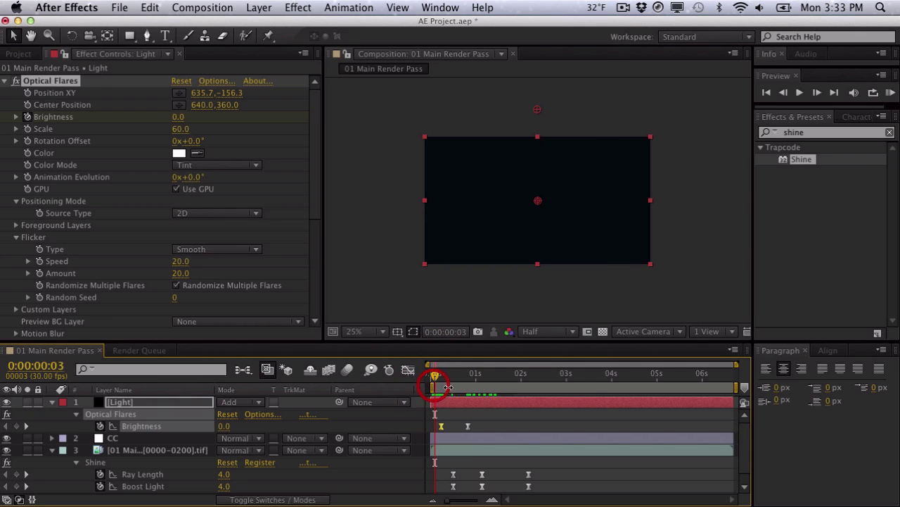
right_click(454, 386)
left_click(467, 424)
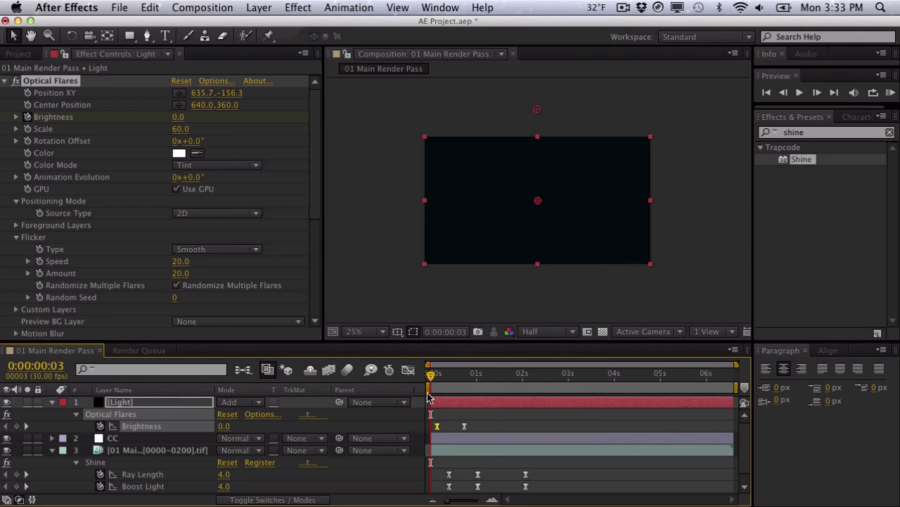
left_click_drag(431, 376, 495, 373)
Change the Shadows color of Shine on the main render layer to the more saturated orange FFB981.
scroll(298, 182, "down", 3)
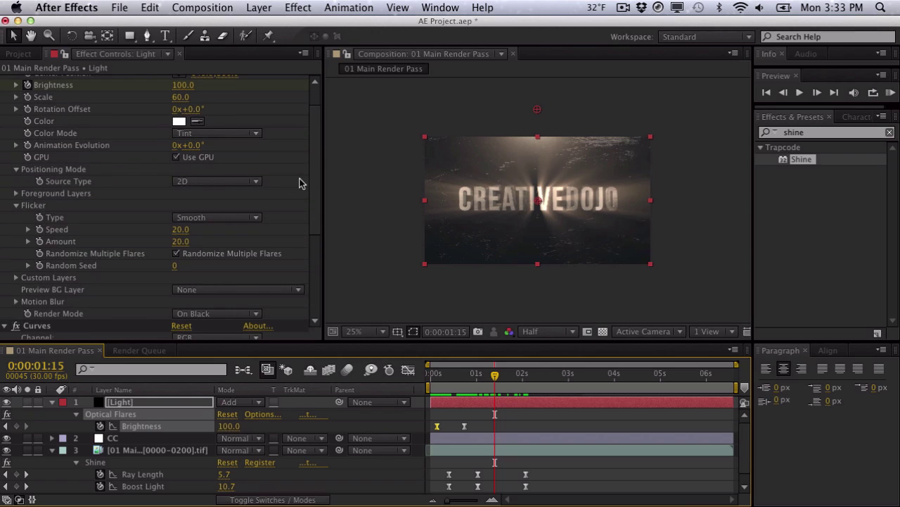
left_click_drag(313, 177, 315, 278)
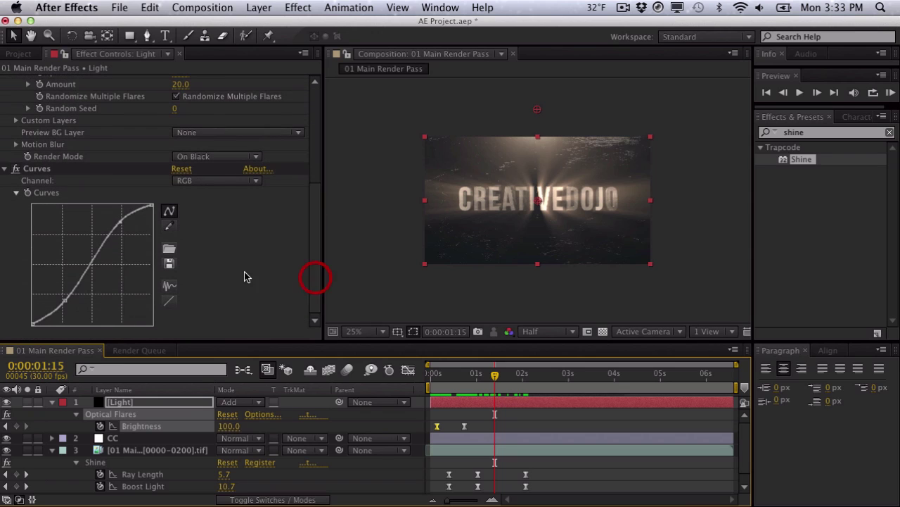
left_click(163, 447)
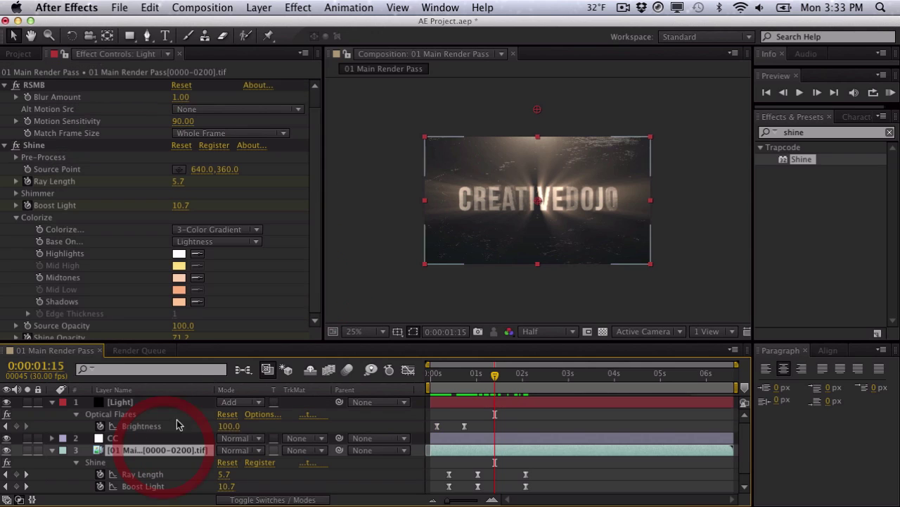
left_click(180, 301)
left_click_drag(372, 311, 379, 306)
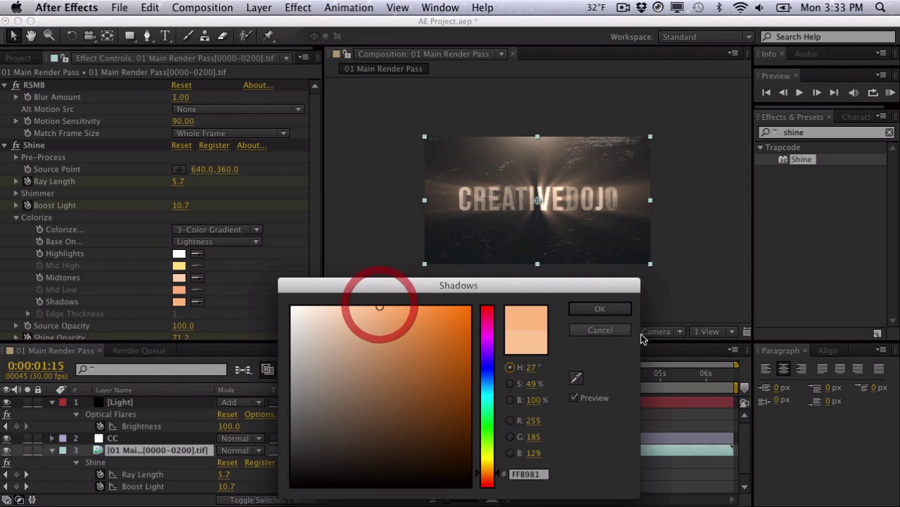
left_click(626, 309)
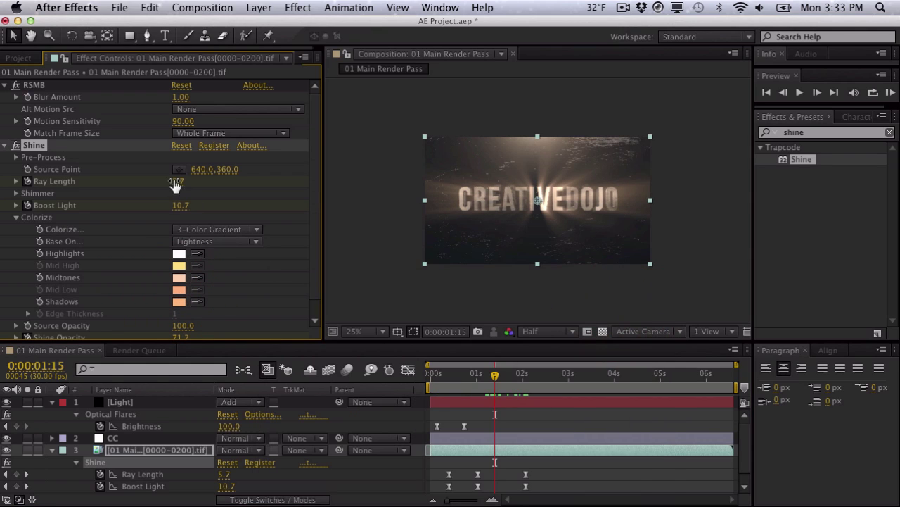
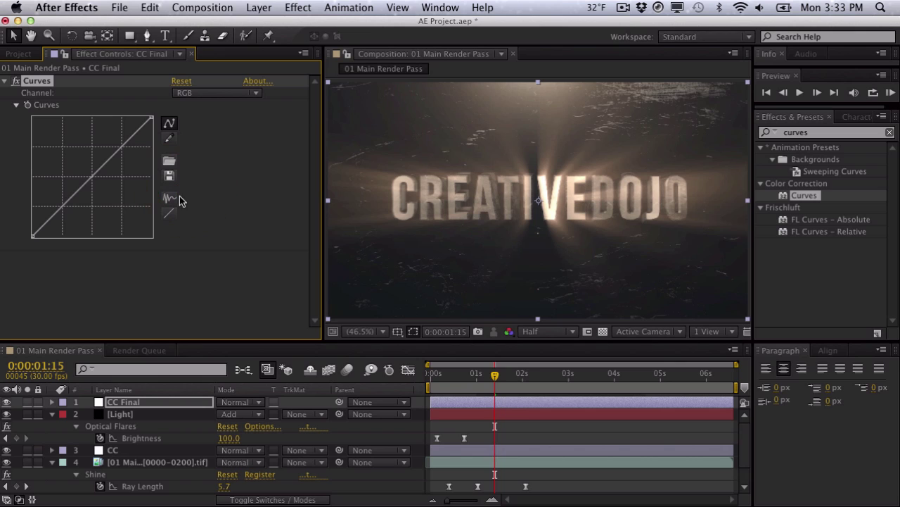
On CC Final's Curves, shape a gentle S-curve in the RGB channel and slightly lift the Blue channel's black point.
left_click_drag(67, 206, 66, 209)
left_click_drag(122, 152, 122, 145)
left_click(208, 92)
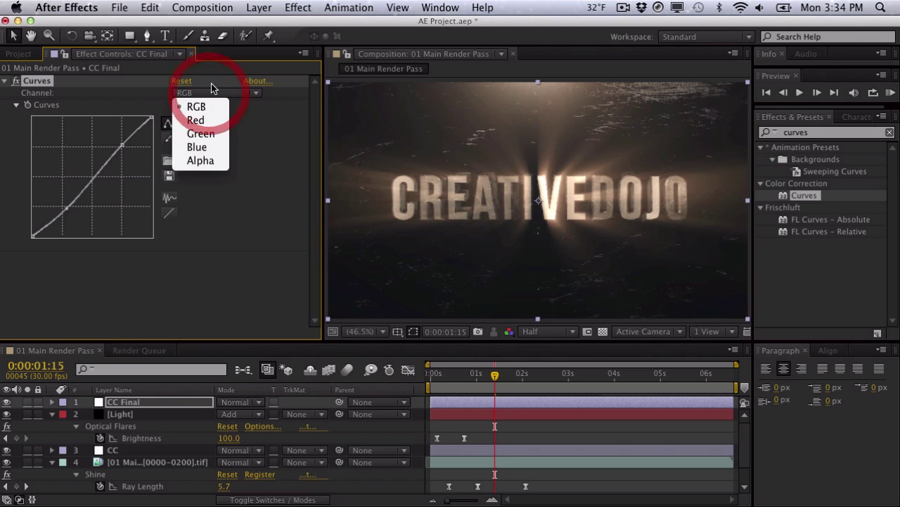
left_click(204, 144)
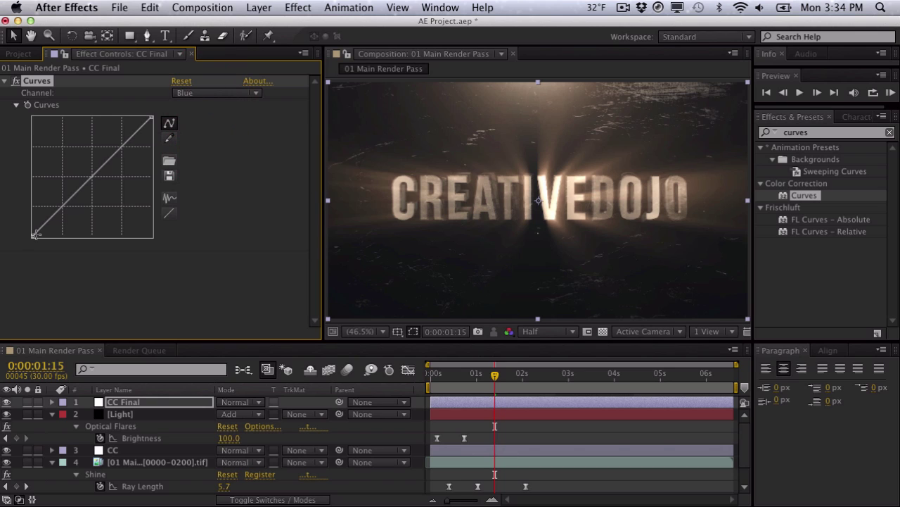
left_click_drag(35, 234, 30, 233)
left_click_drag(73, 192, 74, 192)
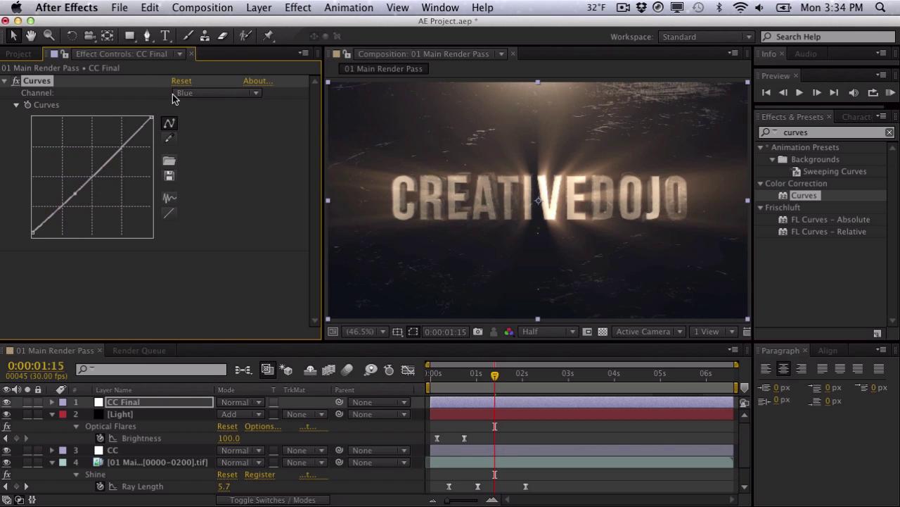
On CC Final's Curves, raise the Green channel slightly at a highlight point, a shadow point and the black point.
left_click(183, 96)
left_click(181, 126)
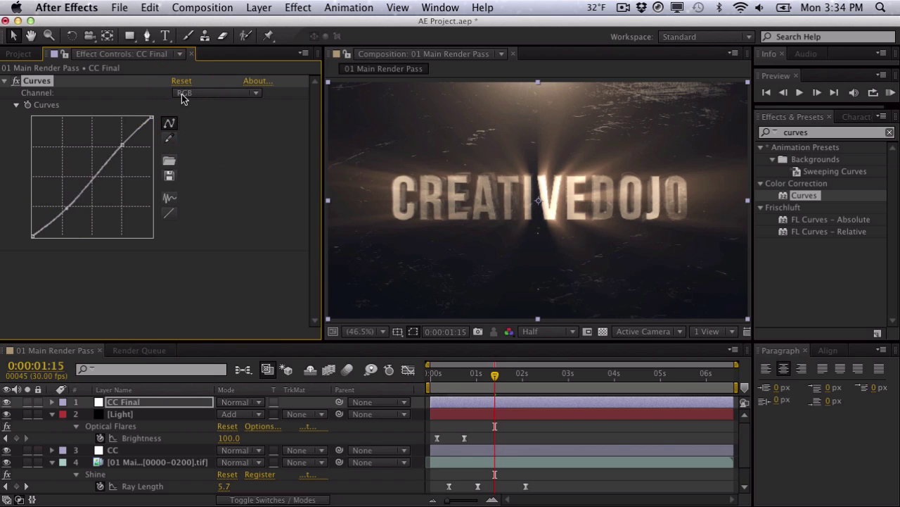
left_click(181, 95)
left_click(184, 134)
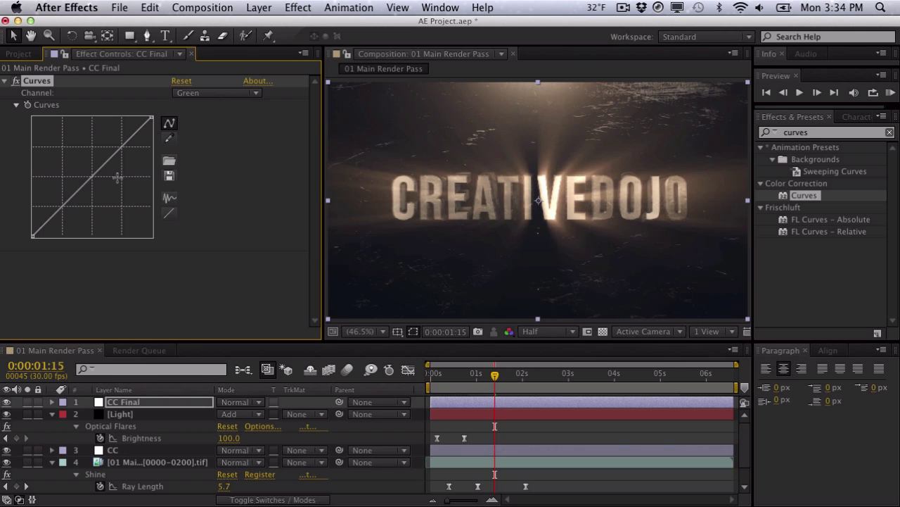
left_click_drag(119, 147, 121, 145)
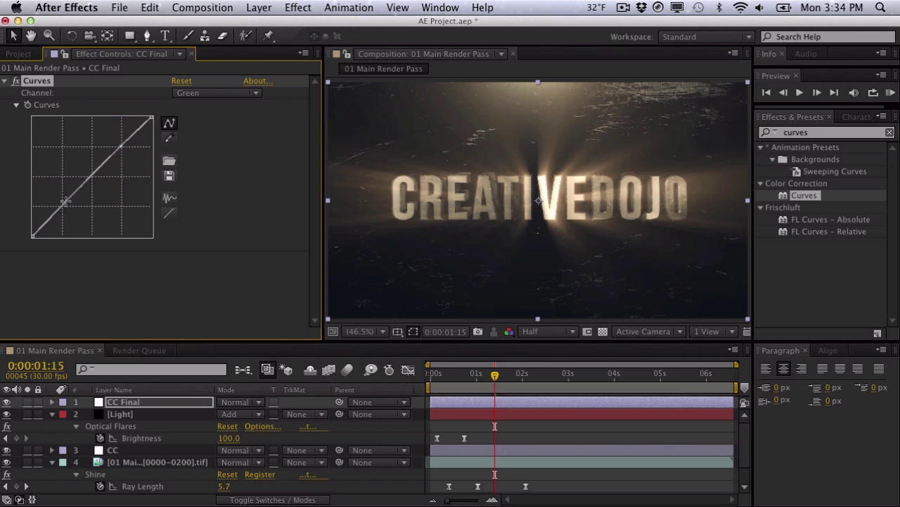
left_click_drag(64, 201, 65, 202)
left_click(33, 234)
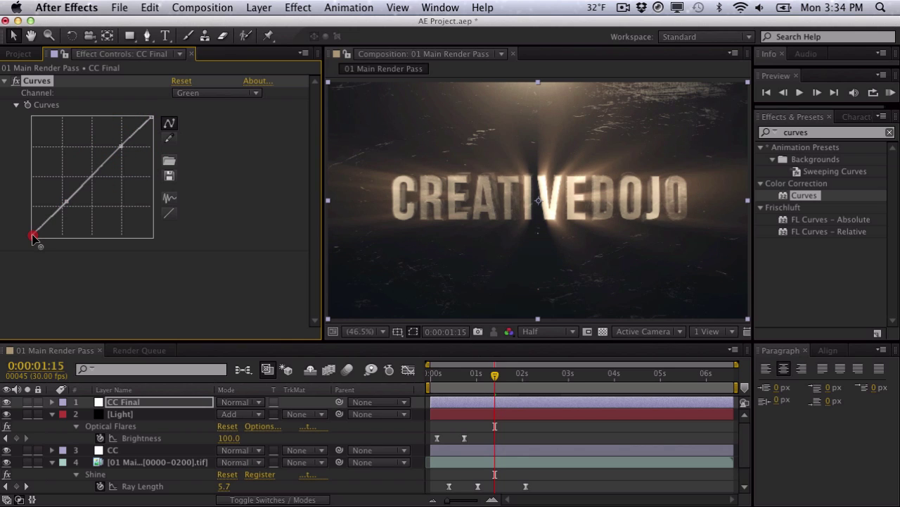
Compare the frame at 0:00:03:04 with CC Final's Curves and the CC layer off and on, and scrub back to 0:00:01:16.
key("comma")
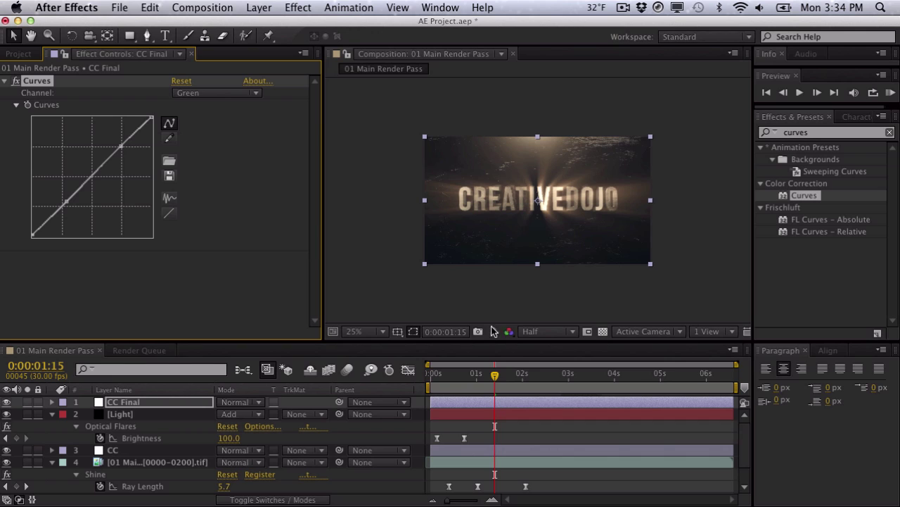
left_click_drag(487, 378, 570, 375)
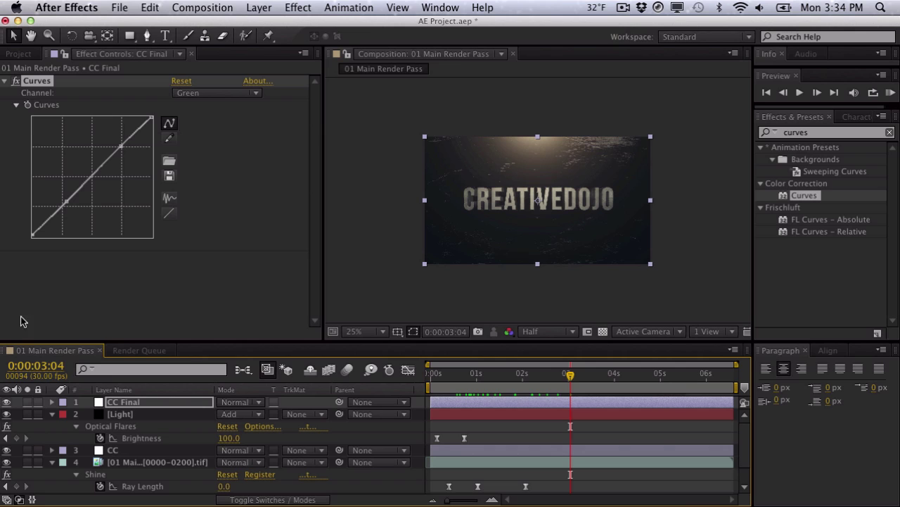
left_click(15, 80)
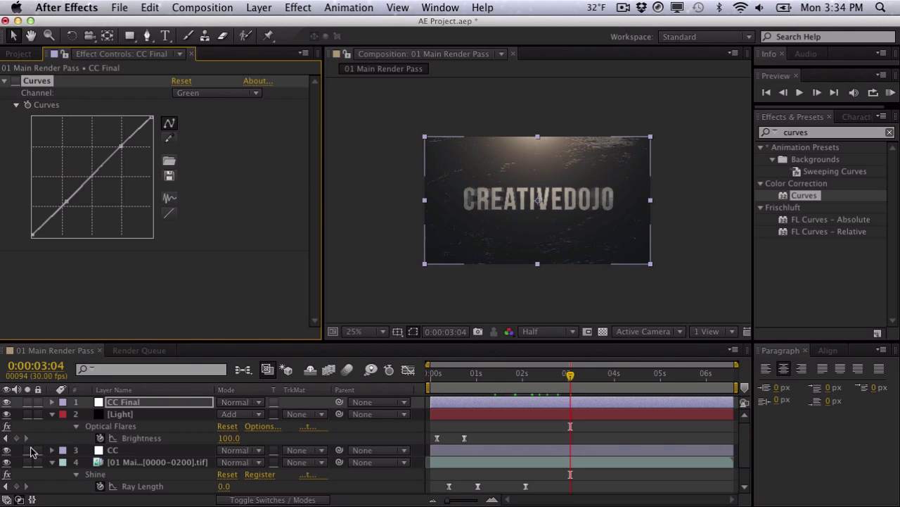
left_click(6, 450)
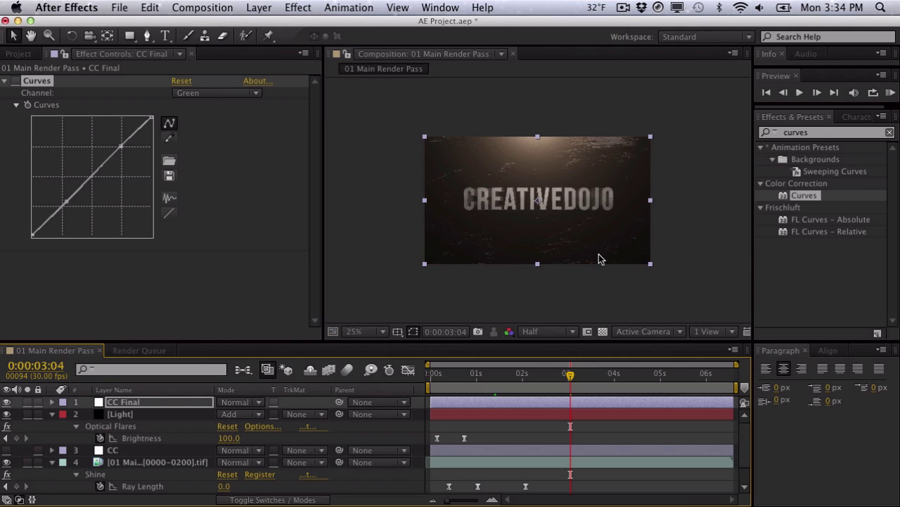
left_click(7, 450)
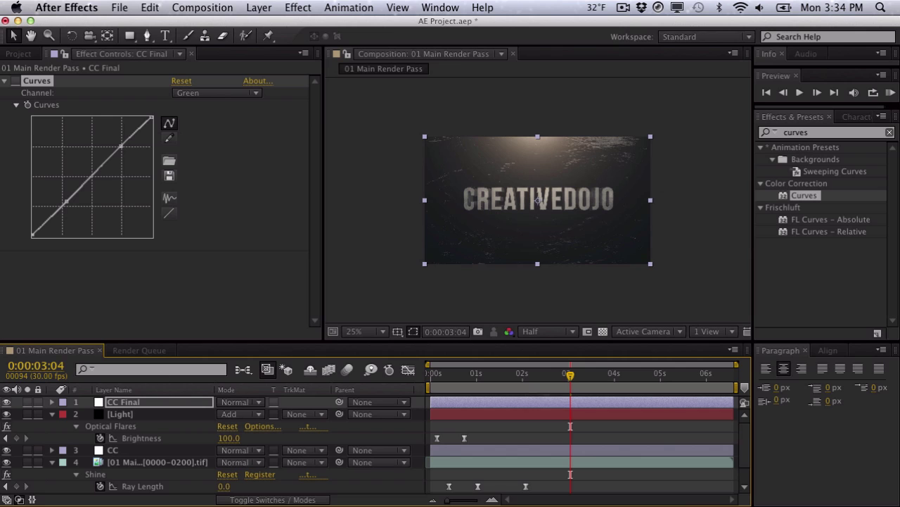
left_click(16, 82)
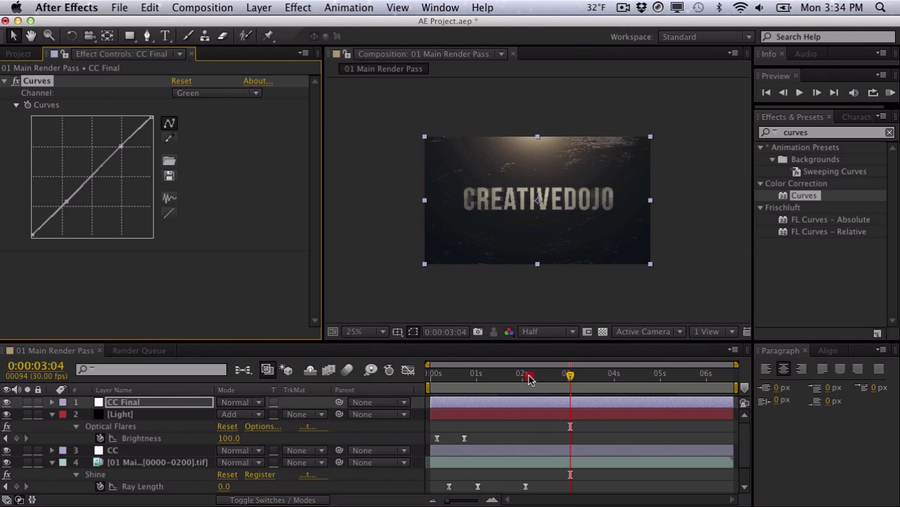
left_click_drag(529, 378, 496, 380)
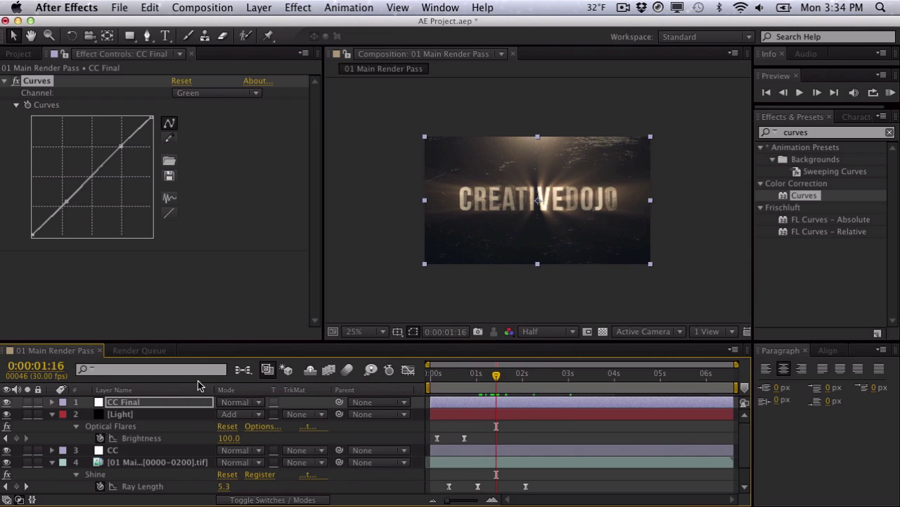
scroll(182, 447, "down", 1)
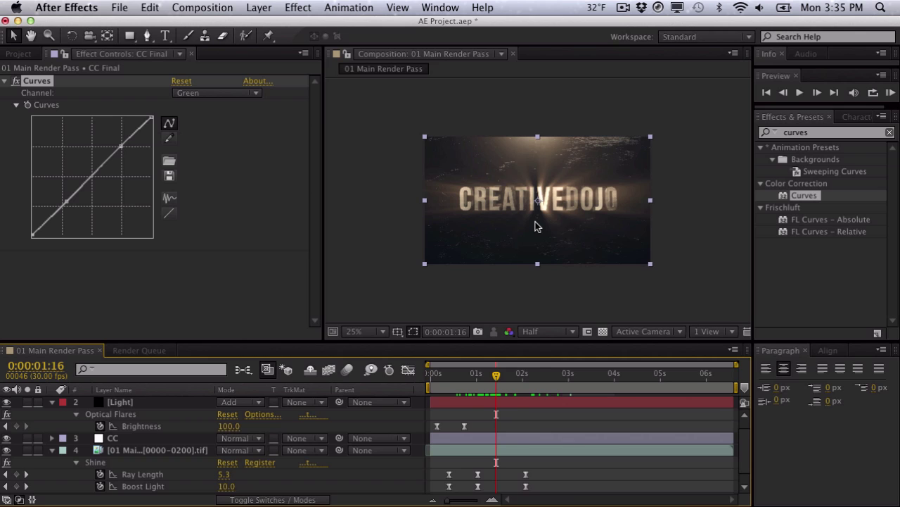
Review the graded title up close at 0:00:01:16, step back to about 0:00:01:00, and move the playhead to 0:00:02:18.
key("period")
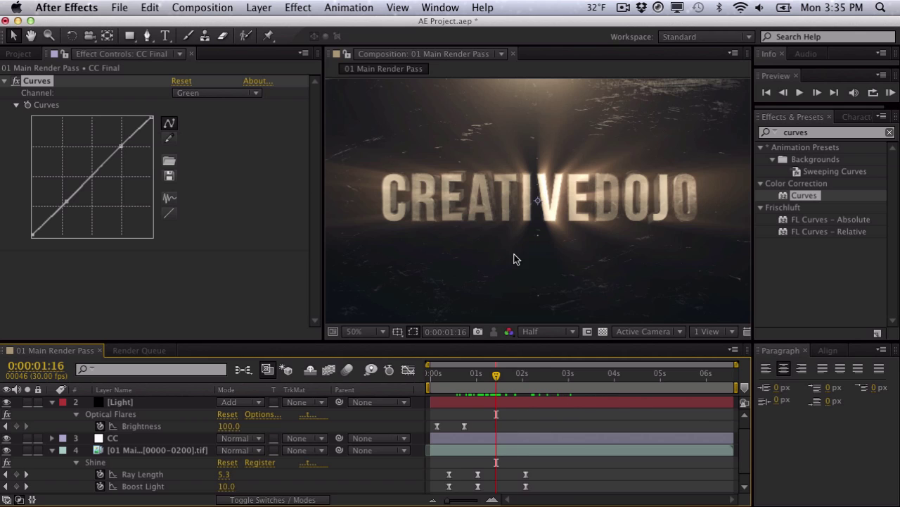
key("comma")
key("Page_Up")
key("Page_Up")
key("Page_Up")
key("Page_Up")
key("Page_Up")
key("Page_Up")
key("Page_Up")
key("Page_Up")
key("Page_Up")
key("Page_Up")
key("Page_Up")
key("Page_Up")
key("Page_Up")
key("Page_Up")
key("Page_Up")
key("Page_Up")
key("Page_Up")
key("Page_Up")
key("Page_Up")
key("Page_Up")
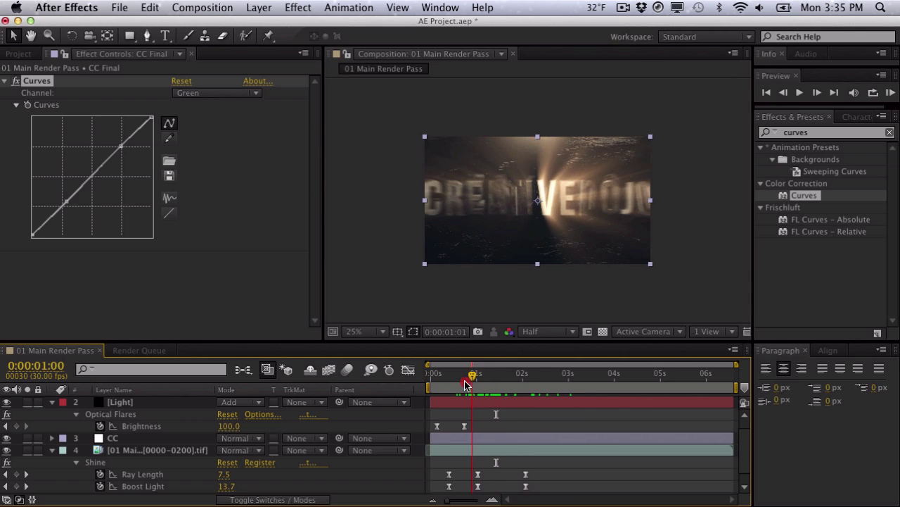
left_click_drag(491, 386, 545, 387)
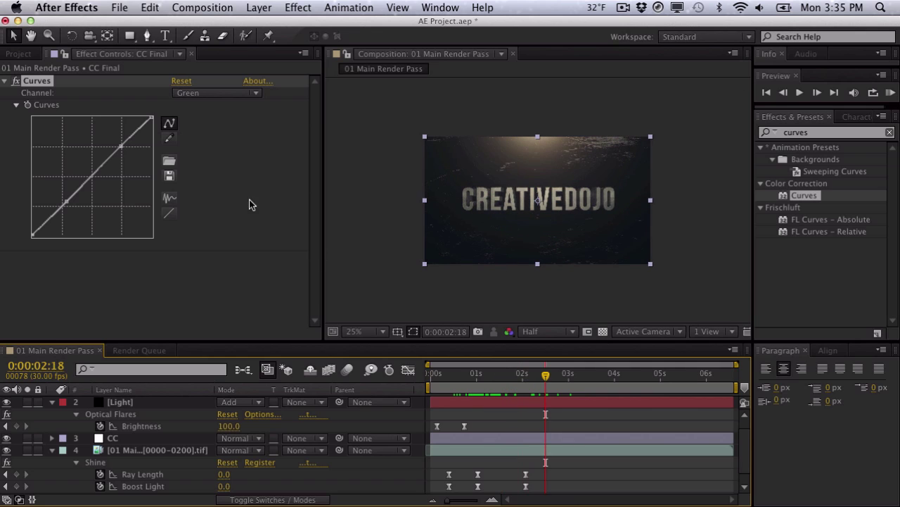
Create a black 1280 x 720 px solid named Letterboxing.
left_click(259, 8)
mouse_move(281, 25)
left_click(465, 42)
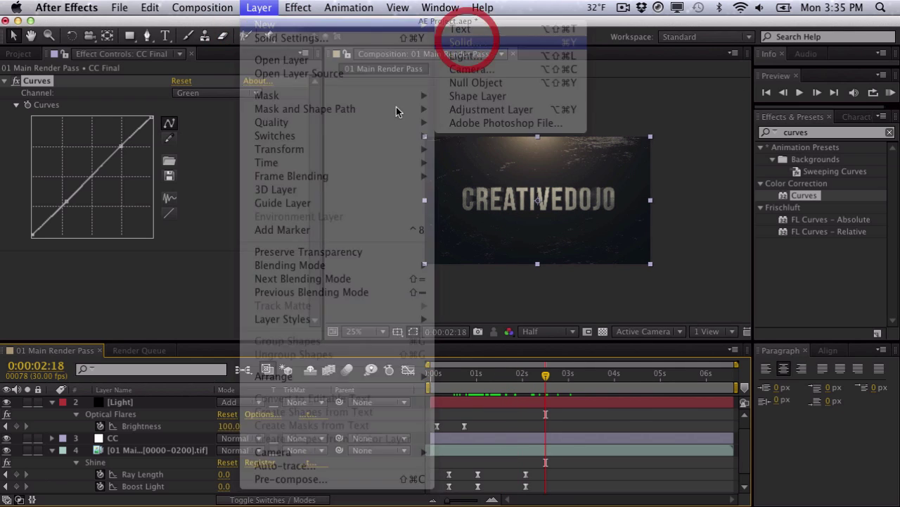
left_click_drag(398, 118, 290, 104)
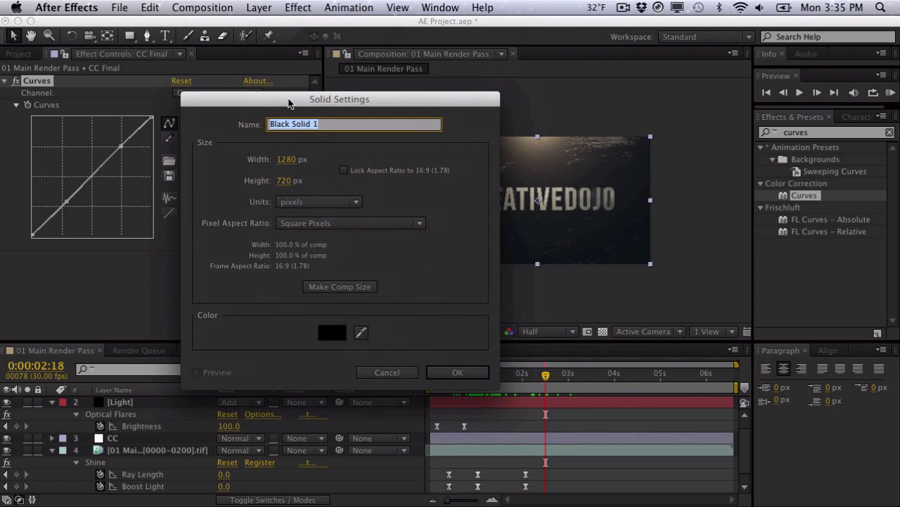
type("Letterbox")
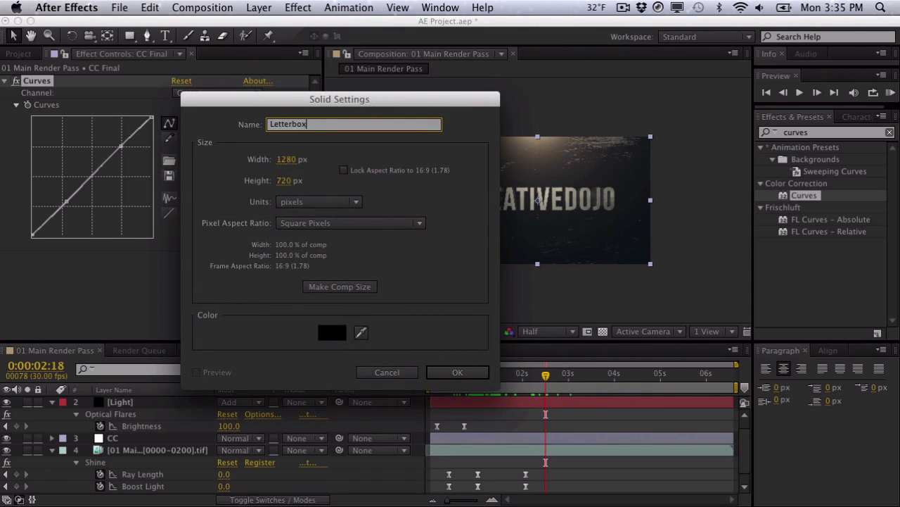
type("ing")
key("Return")
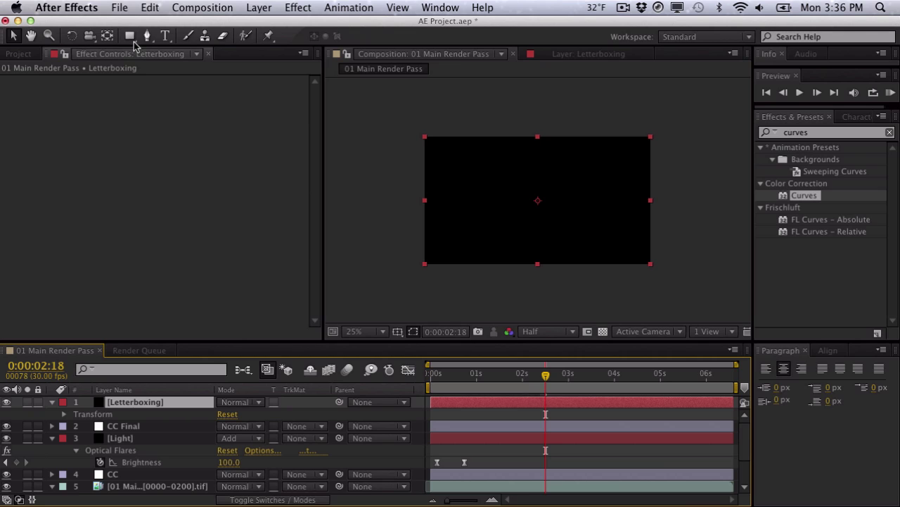
Show the Title/Action Safe guides and draw a full-width rectangular mask on Letterboxing, slightly inside the upper and lower title-safe lines.
left_click(130, 36)
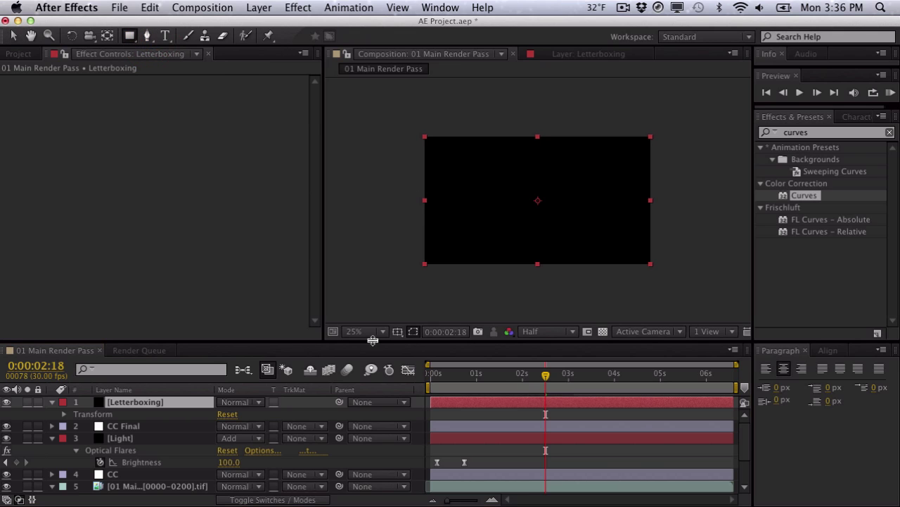
left_click(397, 331)
left_click(417, 344)
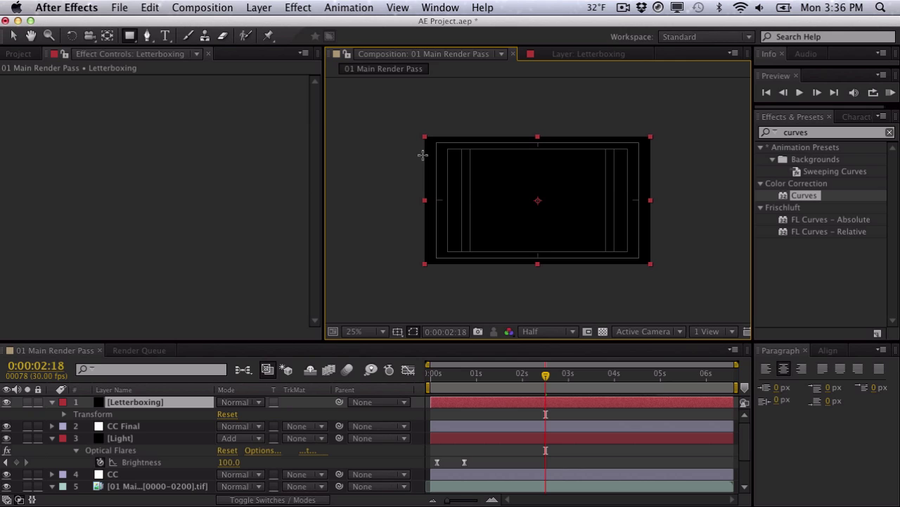
left_click_drag(423, 154, 692, 244)
Set Mask 1 of the Letterboxing layer to Subtract and hide the Title/Action Safe guides.
left_click(257, 429)
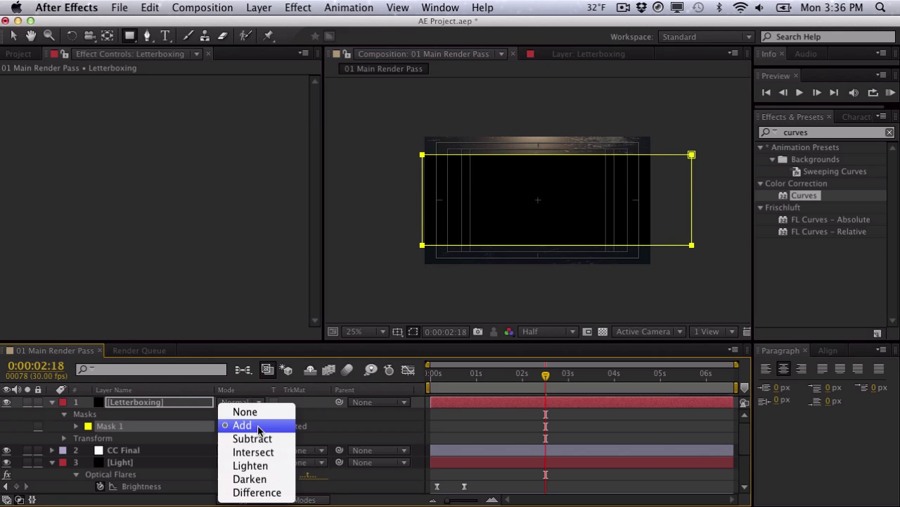
left_click(259, 437)
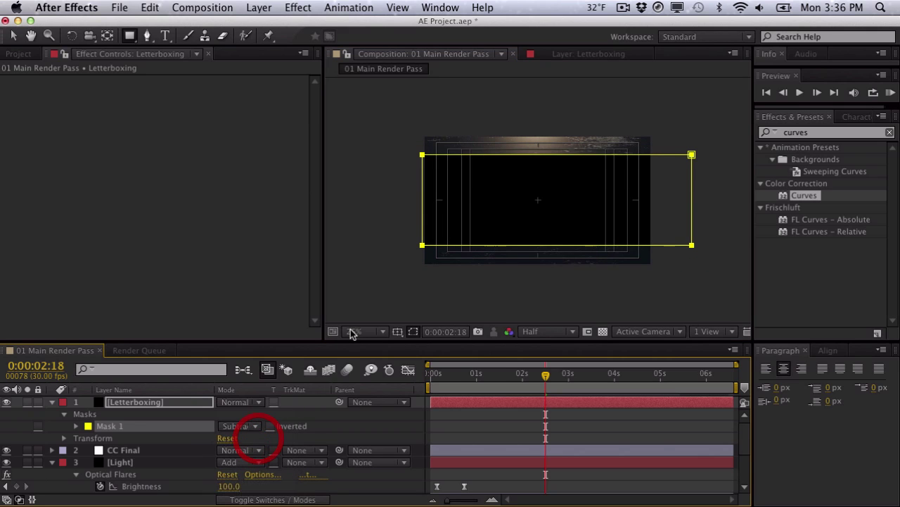
left_click(397, 331)
left_click(436, 344)
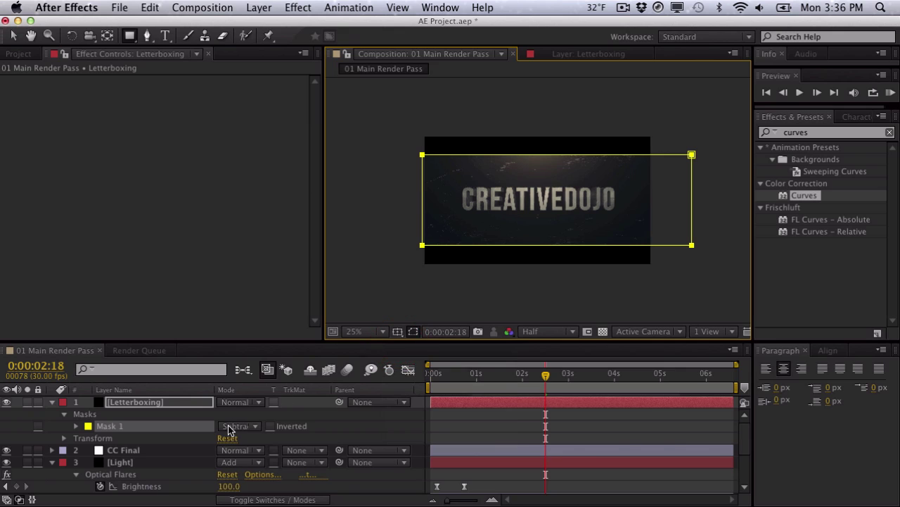
Collapse the expanded properties of the Letterboxing and Light layers in the timeline.
left_click(174, 450)
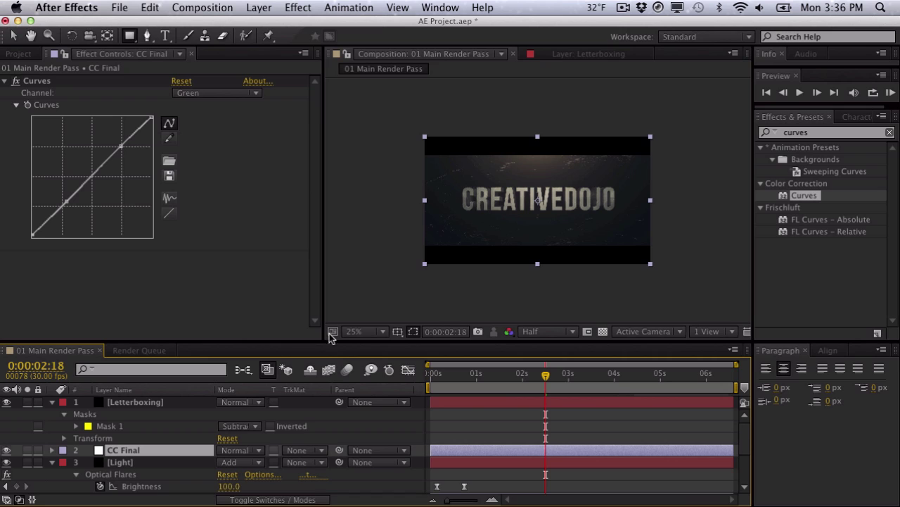
left_click(382, 331)
left_click(380, 383)
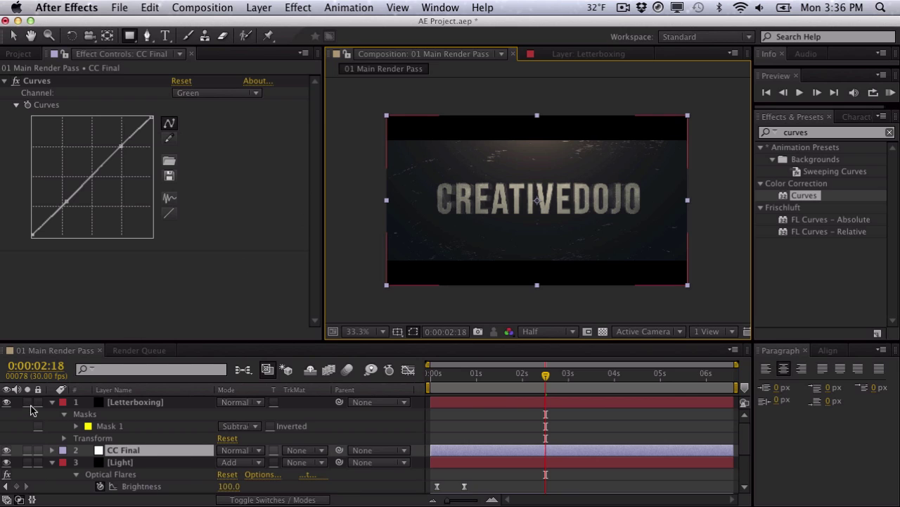
left_click(52, 403)
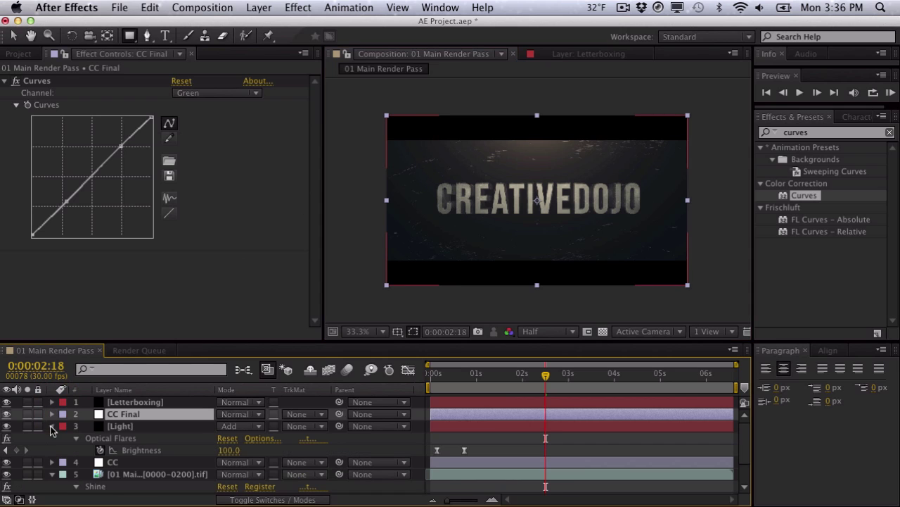
left_click(51, 426)
Create an adjustment layer above Letterboxing and rename it Grain.
left_click(245, 5)
mouse_move(328, 25)
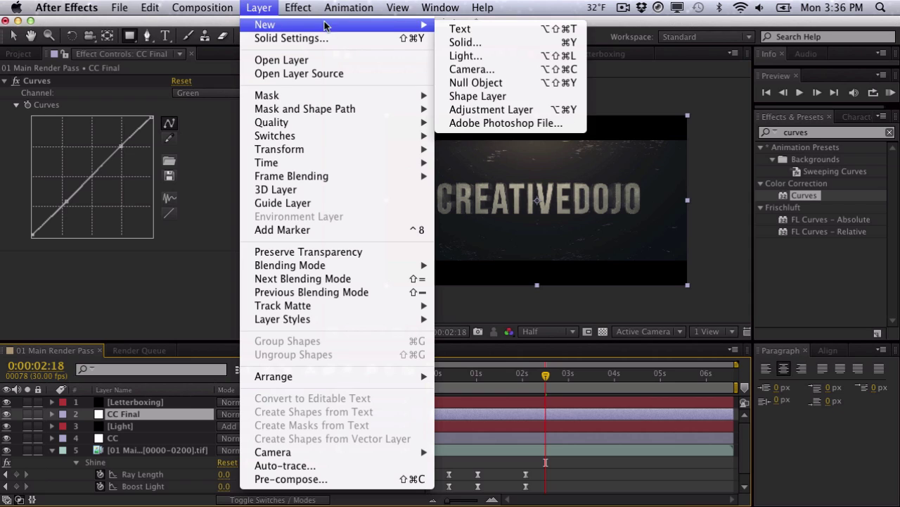
left_click(481, 109)
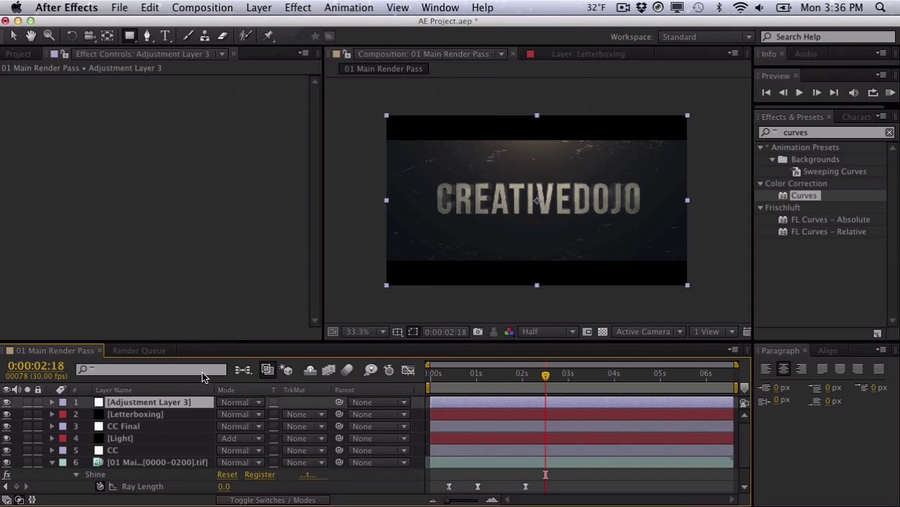
key("Return")
type("Grain")
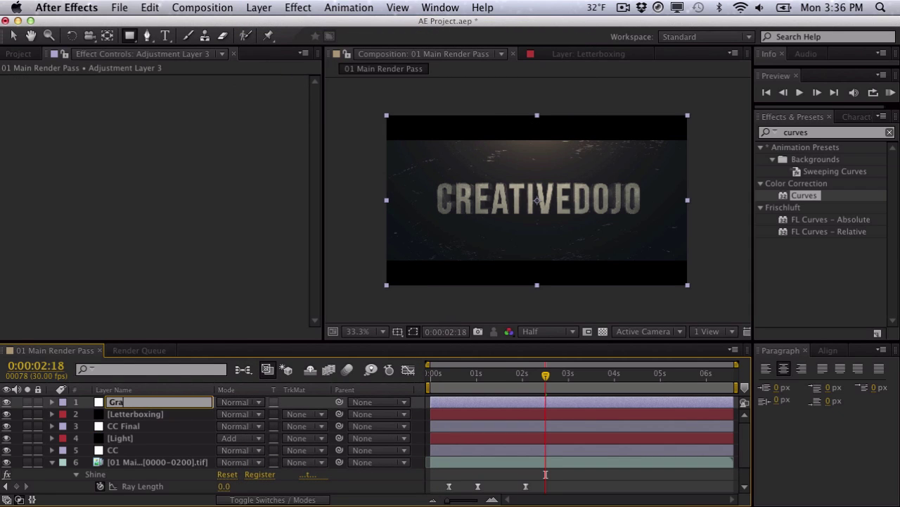
key("Return")
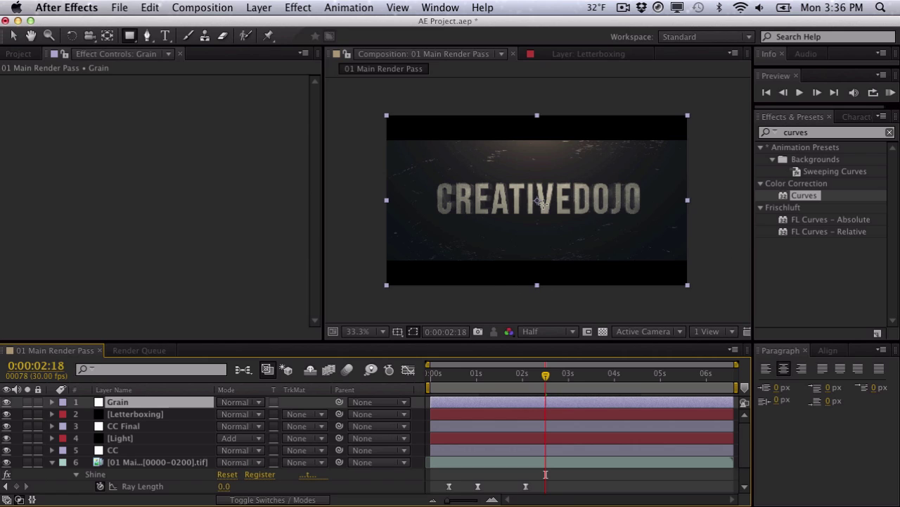
Apply the Add Grain effect to the Grain layer and move the layer directly below Letterboxing.
left_click(854, 134)
type("grain")
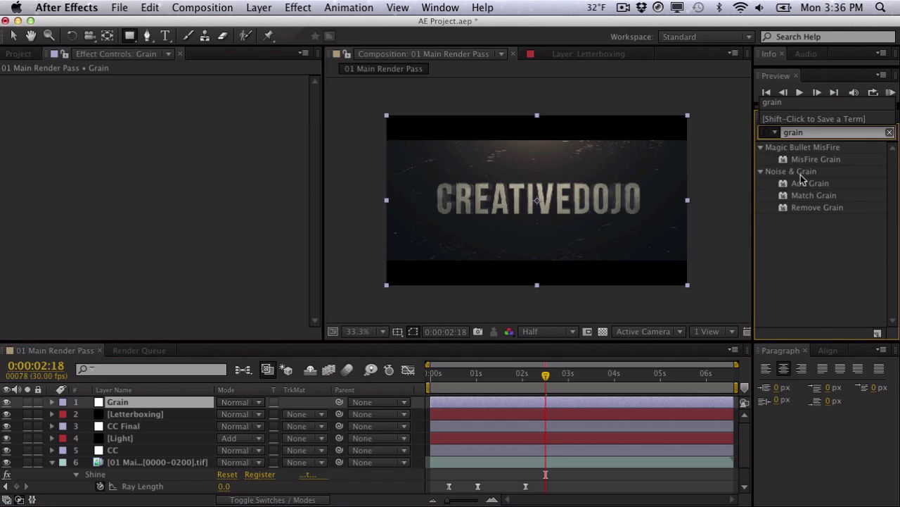
left_click_drag(811, 183, 239, 164)
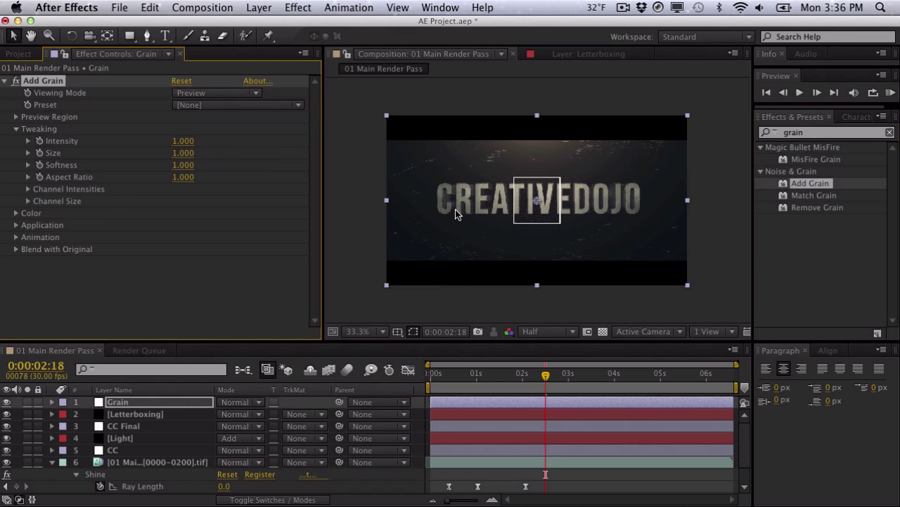
left_click_drag(182, 406, 181, 418)
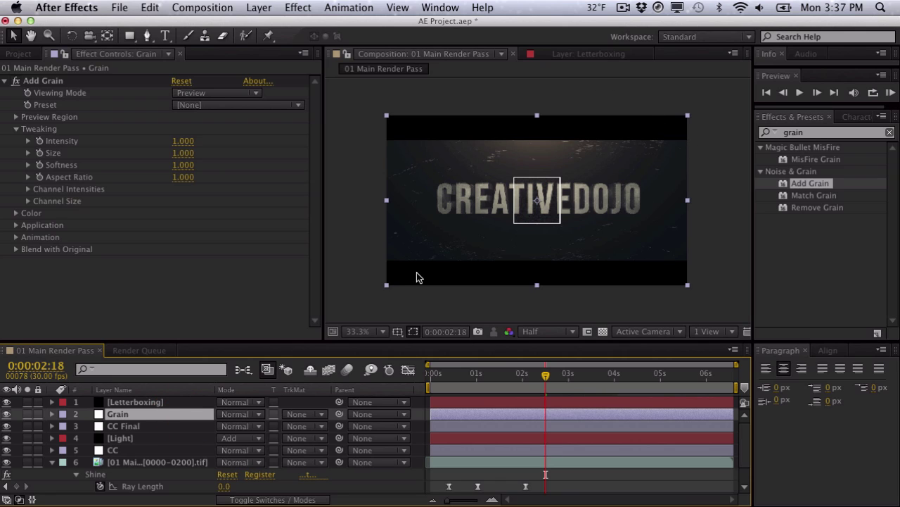
Set the Viewing Mode of Add Grain on the Grain layer to Final Output.
key("comma")
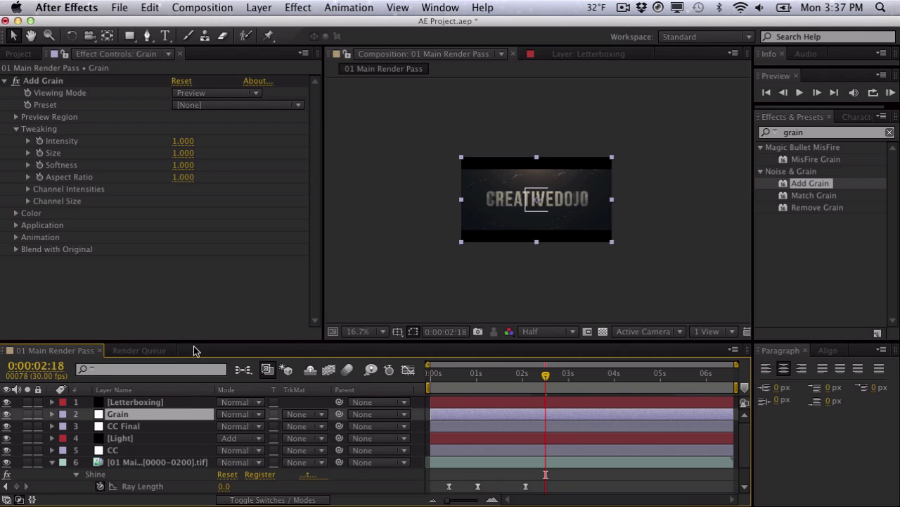
left_click(160, 404)
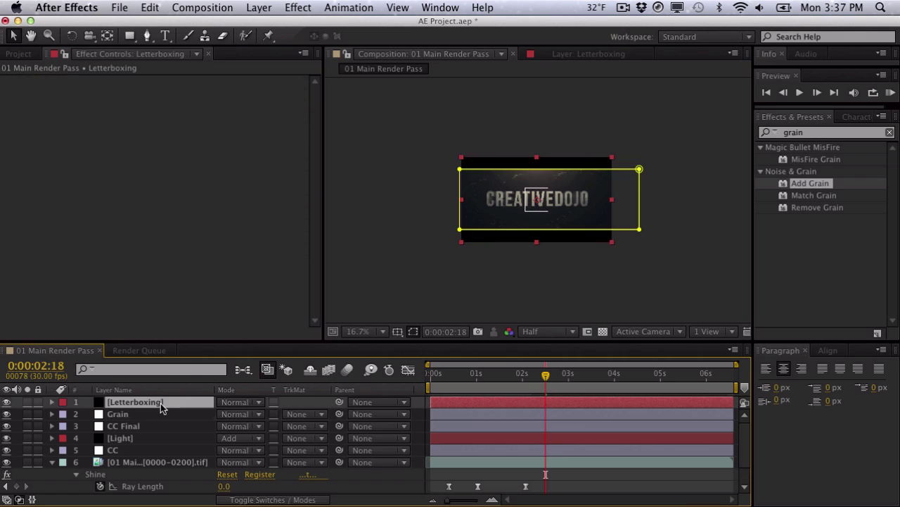
left_click(151, 415)
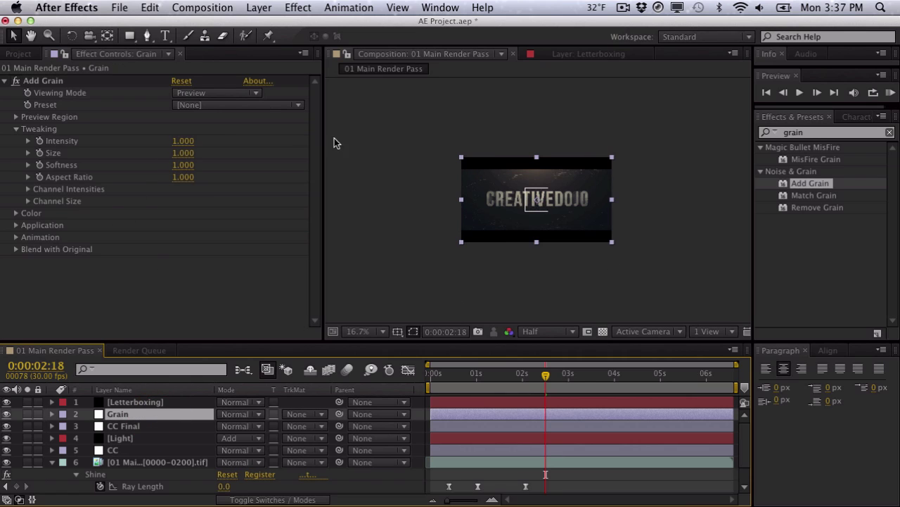
left_click(215, 94)
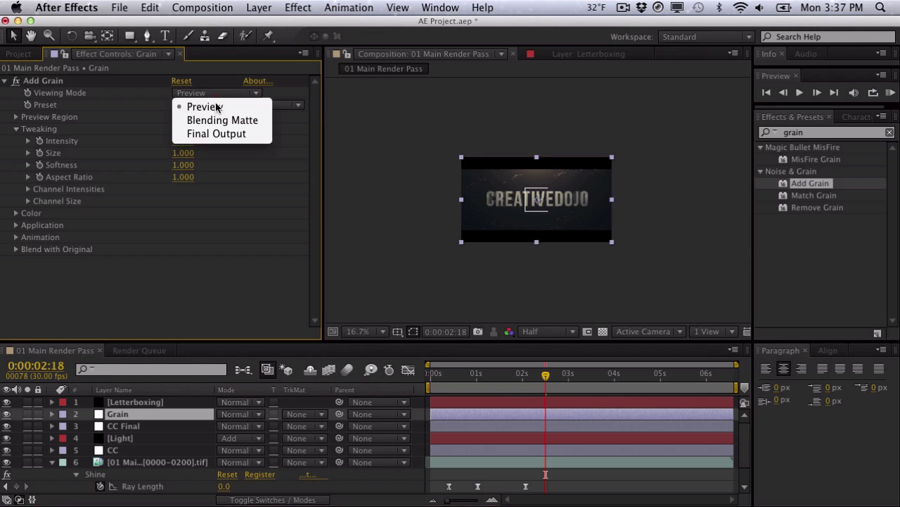
left_click(215, 133)
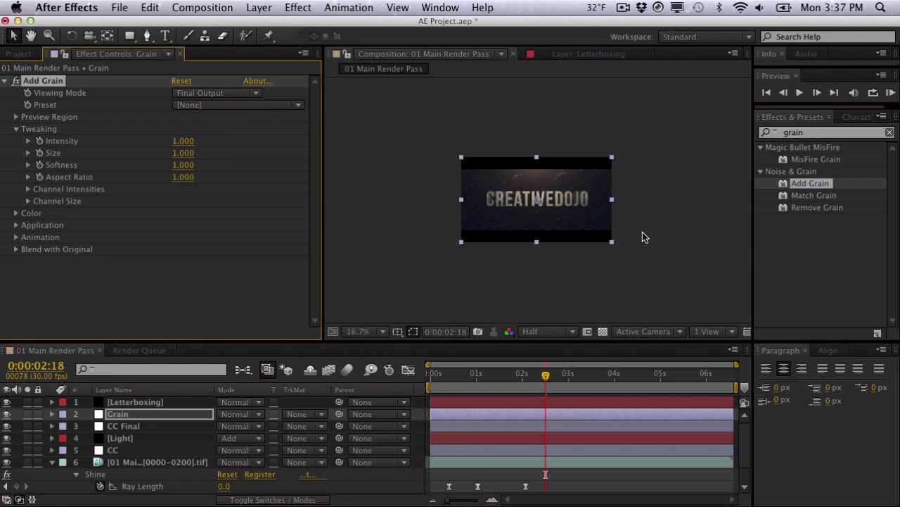
Set the Intensity of Add Grain to 0.25 under Tweaking.
left_click(359, 331)
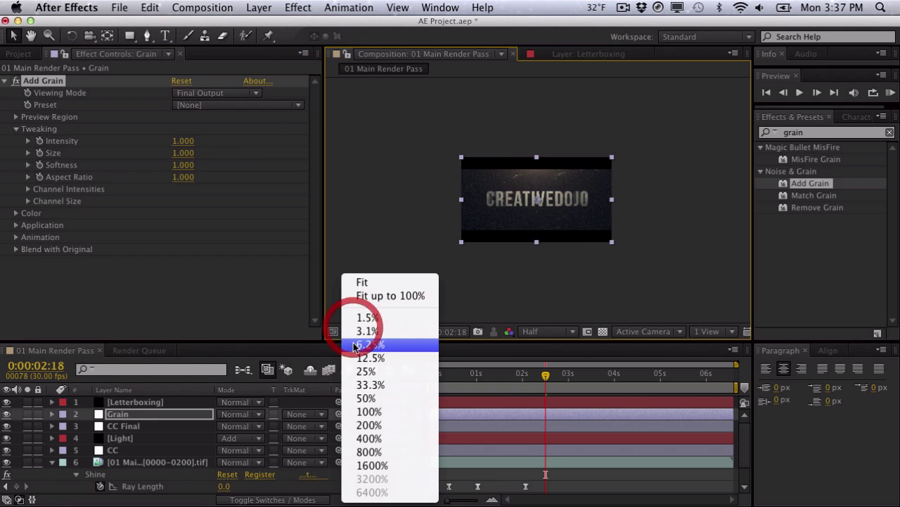
left_click(363, 385)
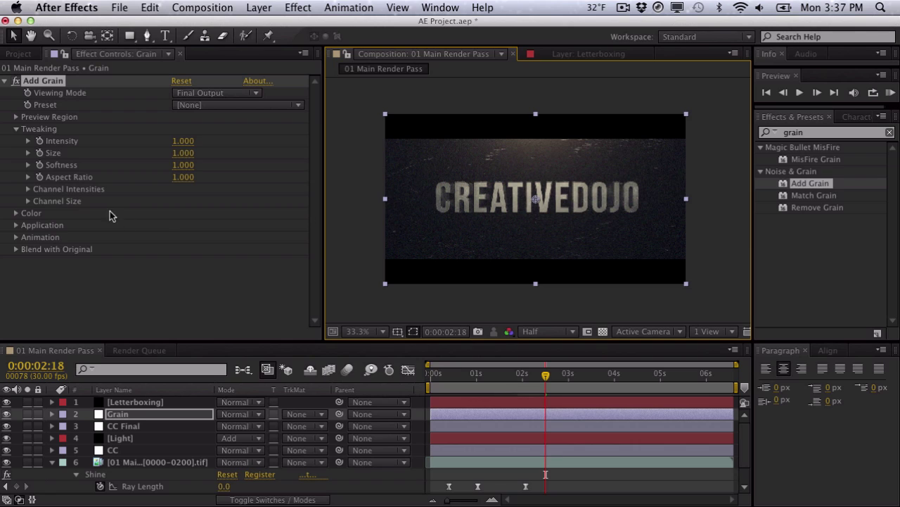
left_click(184, 141)
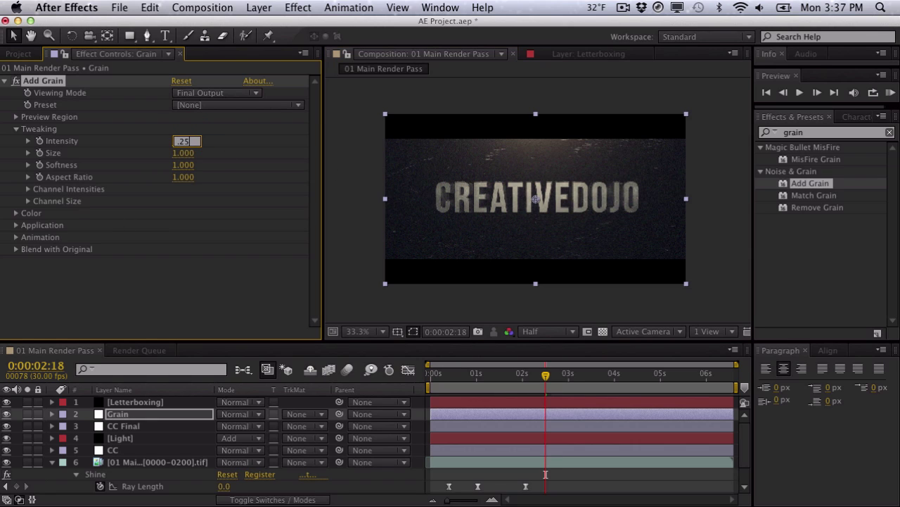
key("Return")
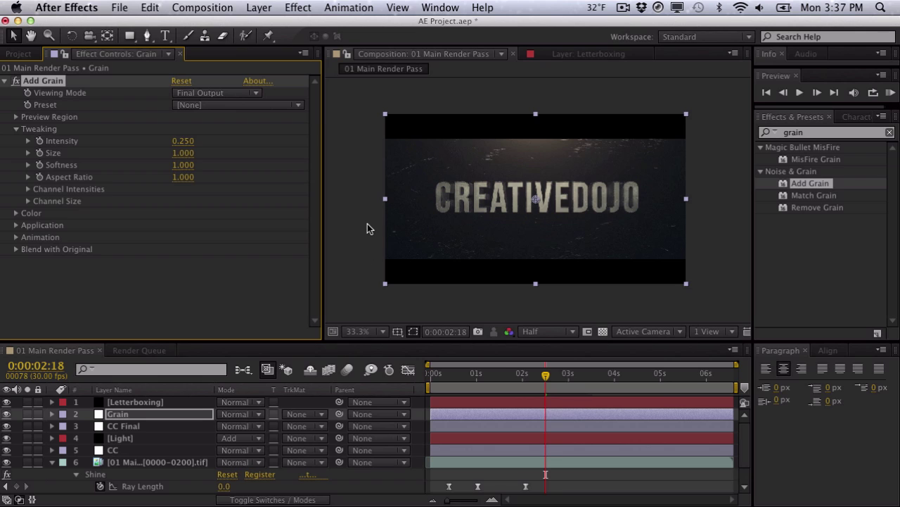
Preview the finished composite with the playhead at 0:00:00:22, stop playback and scrub back to 0:00:00:06.
left_click(465, 382)
left_click_drag(462, 383, 460, 384)
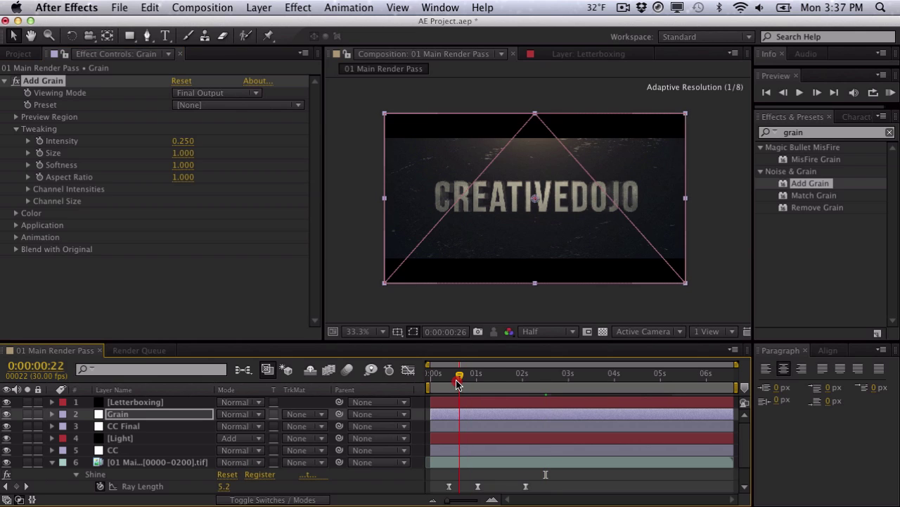
key("space")
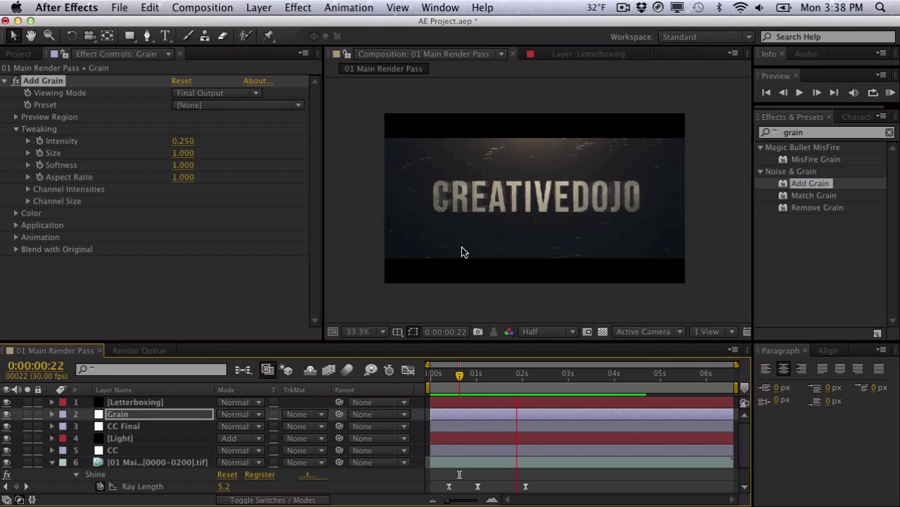
left_click(462, 251)
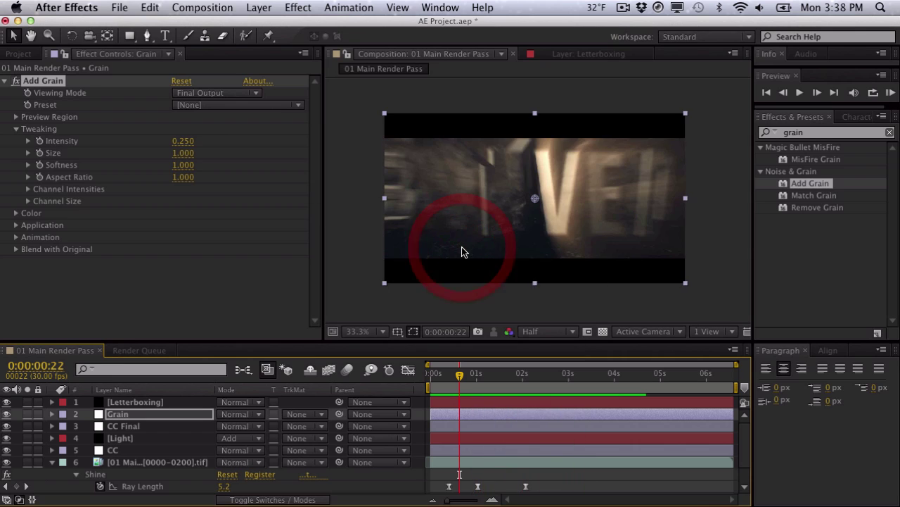
left_click_drag(450, 382, 436, 380)
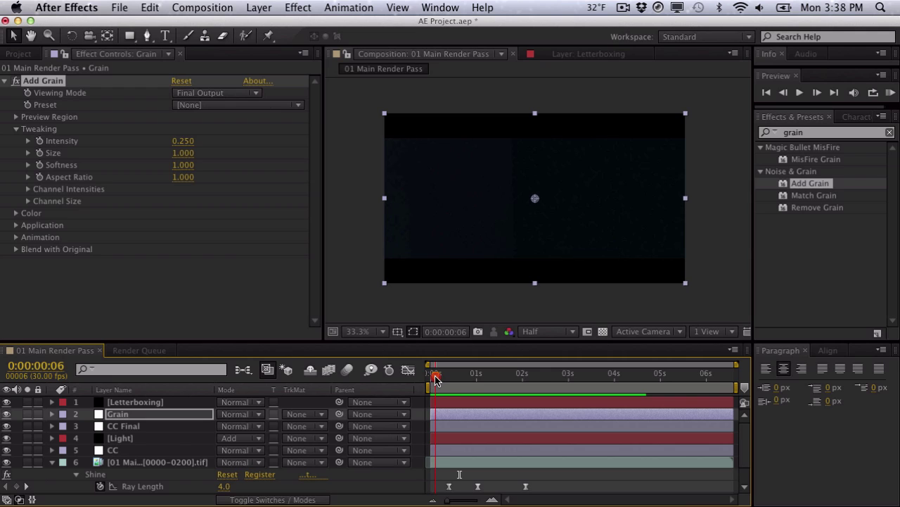
Scrub the opening frames of the composite and park the playhead at 0:00:00:08.
left_click(431, 391)
right_click(431, 390)
left_click(483, 422)
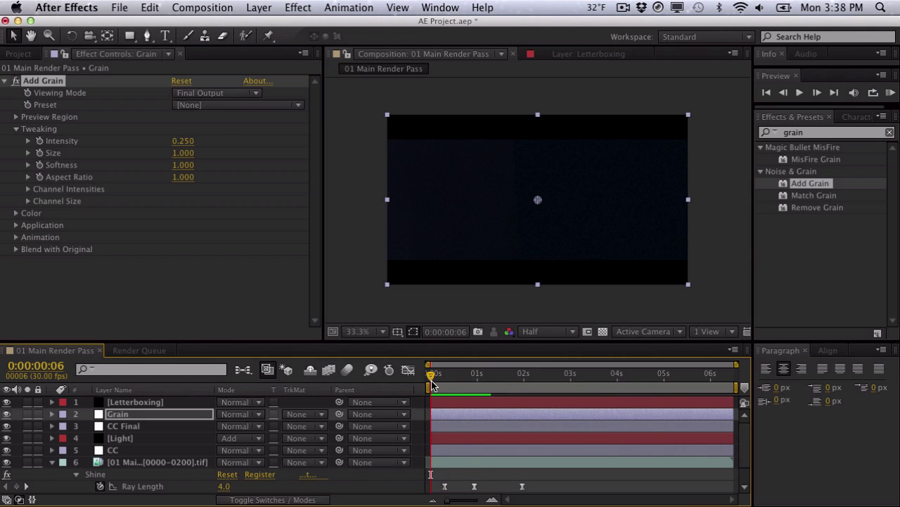
mouse_move(432, 383)
left_mouse_down()
mouse_move(432, 373)
mouse_move(453, 376)
mouse_move(434, 374)
left_mouse_up()
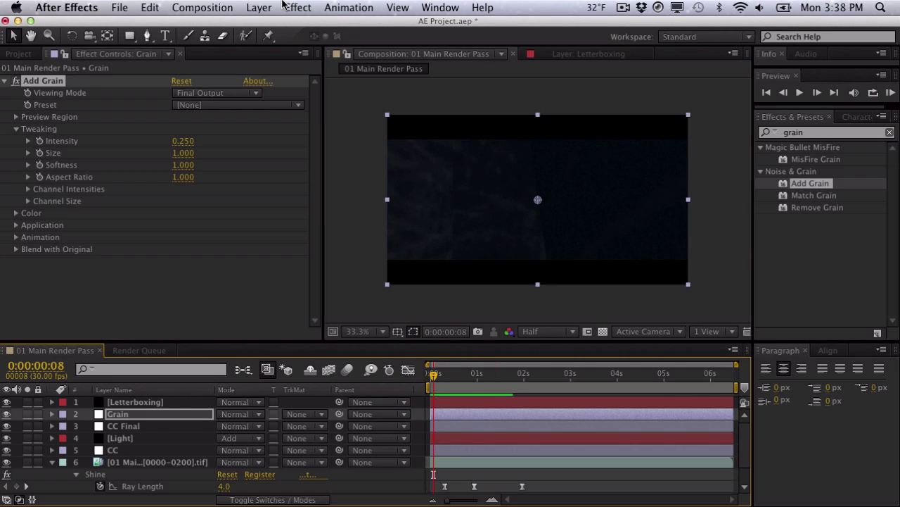
Create an adjustment layer named Out of Focus and place it directly below the CC Final layer.
left_click(271, 7)
mouse_move(280, 24)
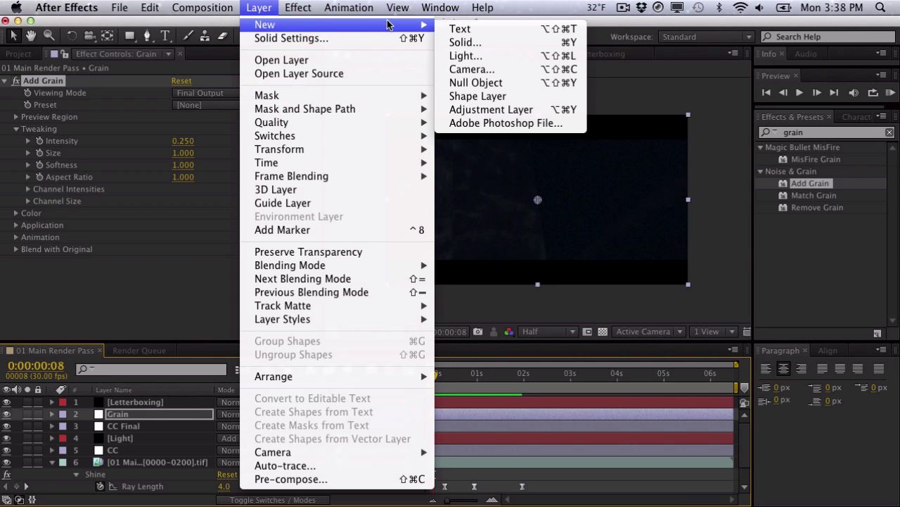
left_click(493, 109)
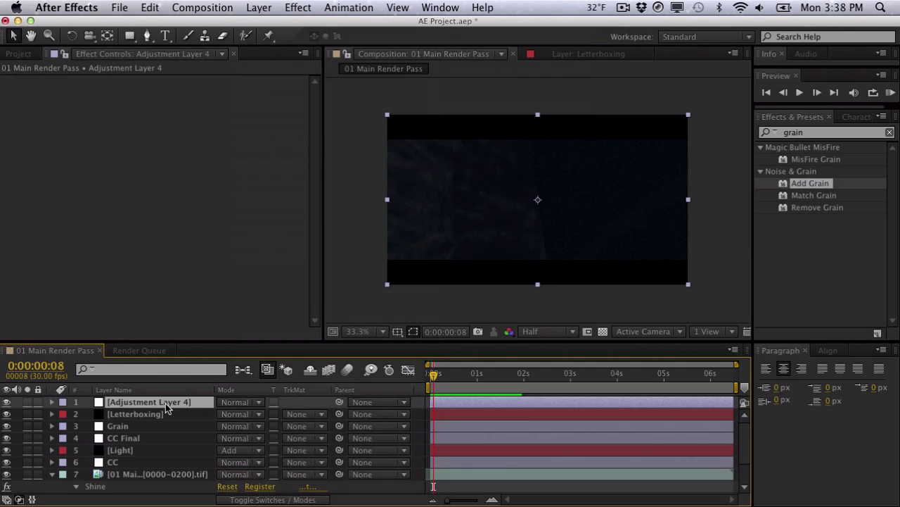
key("Return")
type("O")
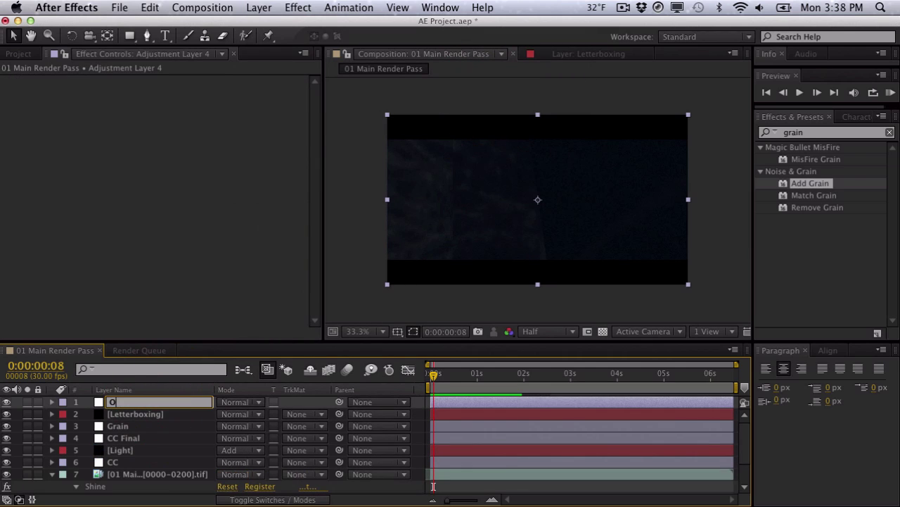
type("ut of Focus")
key("Return")
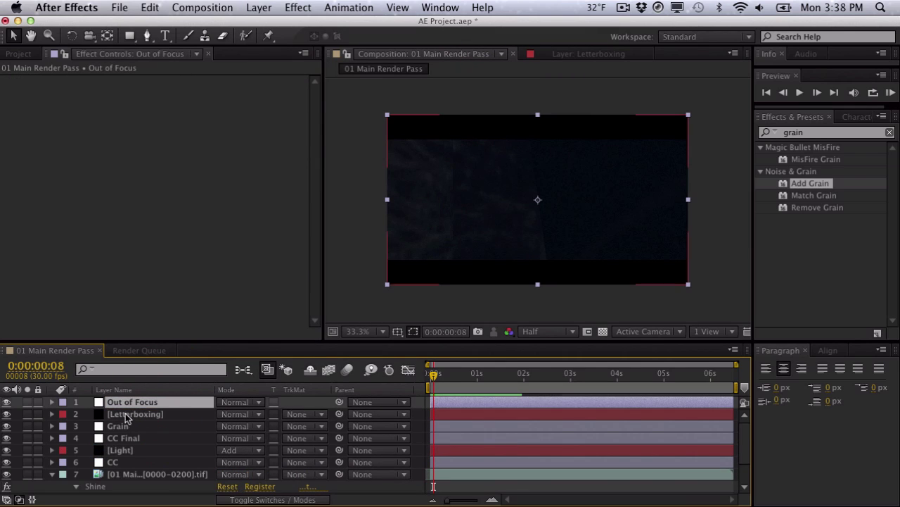
left_click_drag(138, 454, 167, 443)
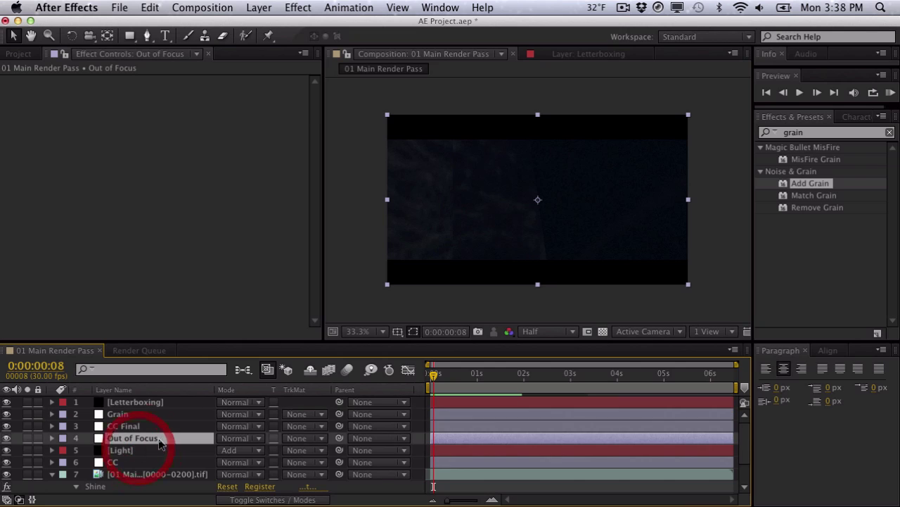
Apply the FL Out Of Focus effect to the Out of Focus layer and set its radius to 70.
key("super+5")
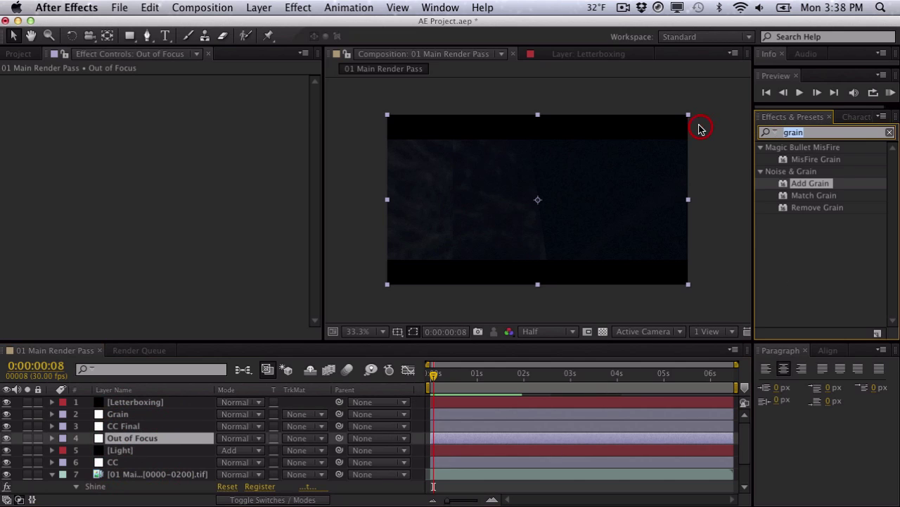
type("f focus")
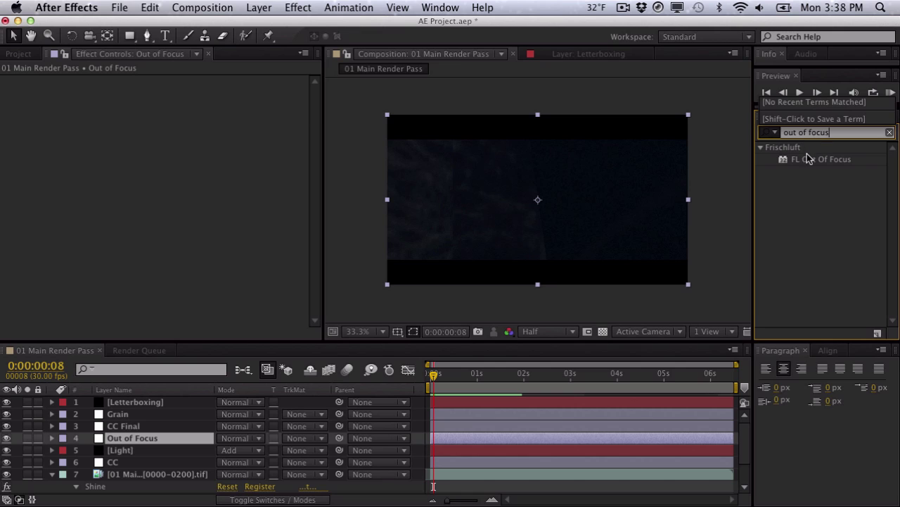
left_click_drag(808, 159, 150, 436)
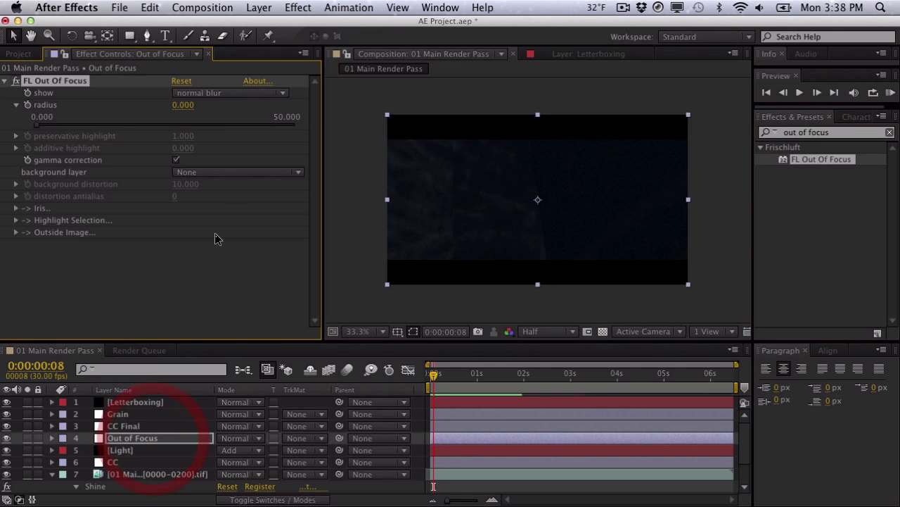
left_click(185, 104)
type("70")
key("Return")
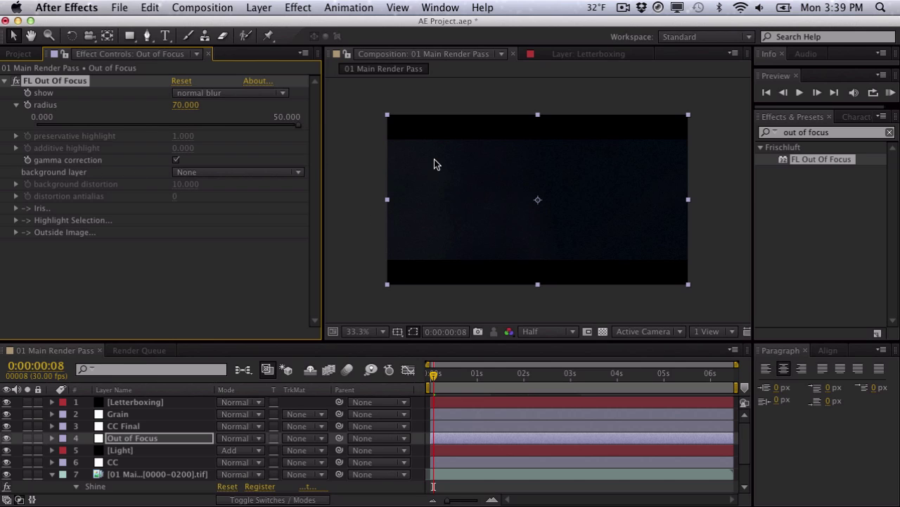
Keyframe the FL Out Of Focus radius and move that keyframe to the start of the composition.
left_click(28, 106)
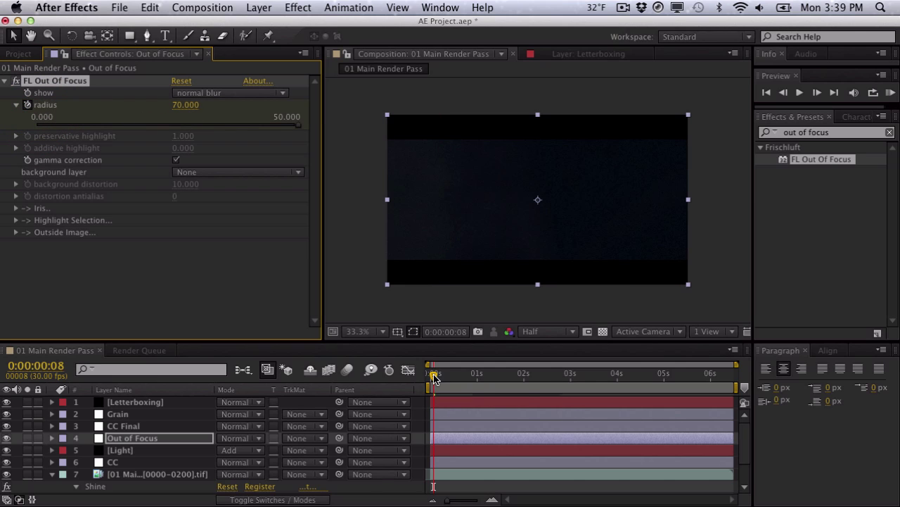
key("u")
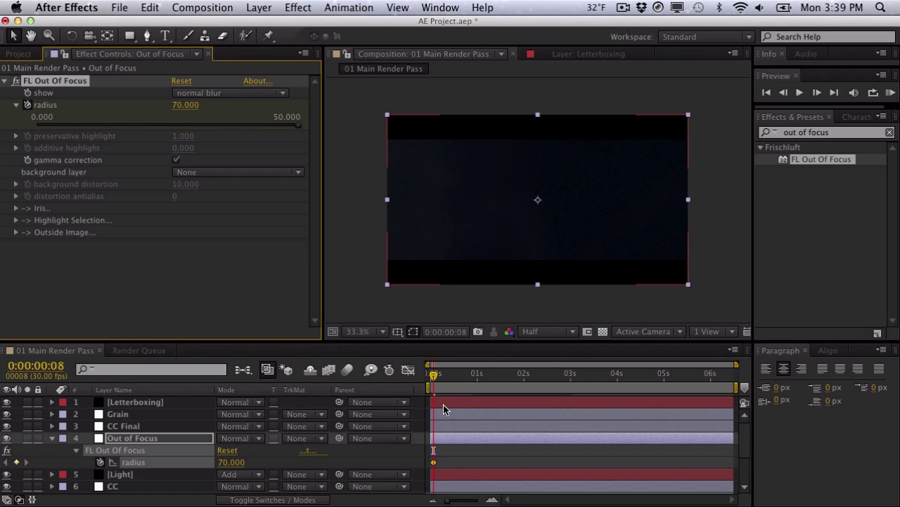
left_click(431, 465)
Add a second radius keyframe with a value of 0 at 0:00:00:20.
left_click_drag(434, 374, 452, 376)
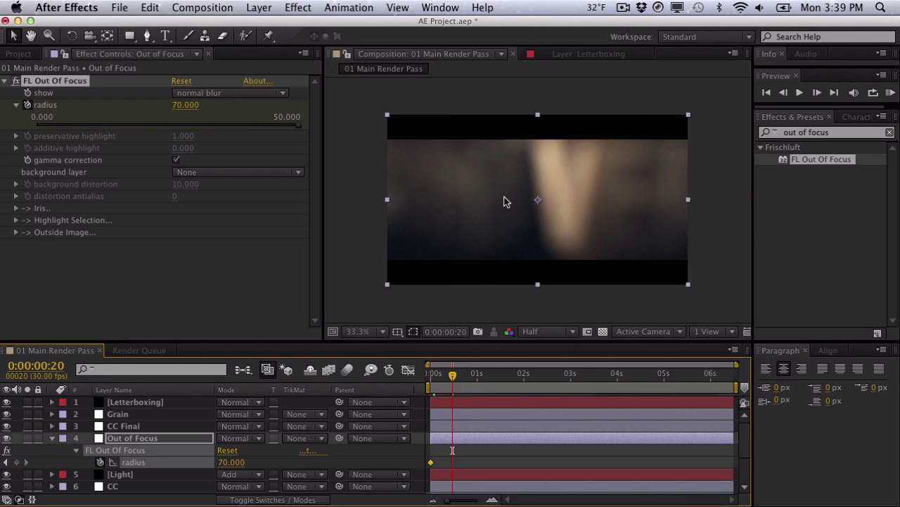
left_click(186, 105)
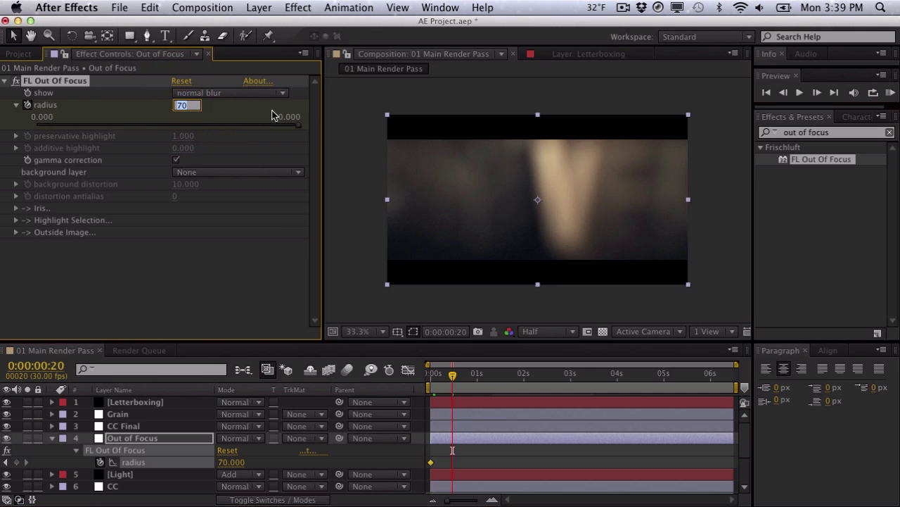
type("0")
key("Return")
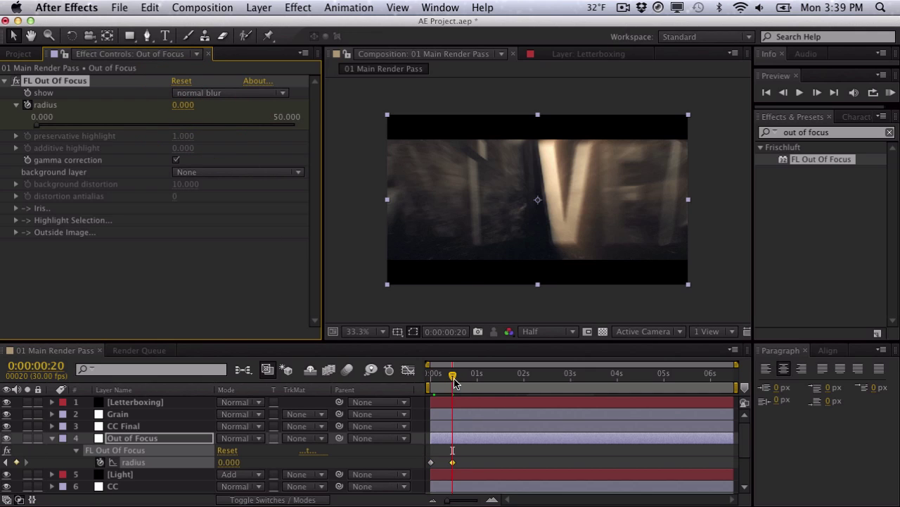
Move the second radius keyframe to 0:00:00:13, check the blur, then select both keyframes and collapse the Out of Focus layer.
left_click_drag(453, 380, 442, 378)
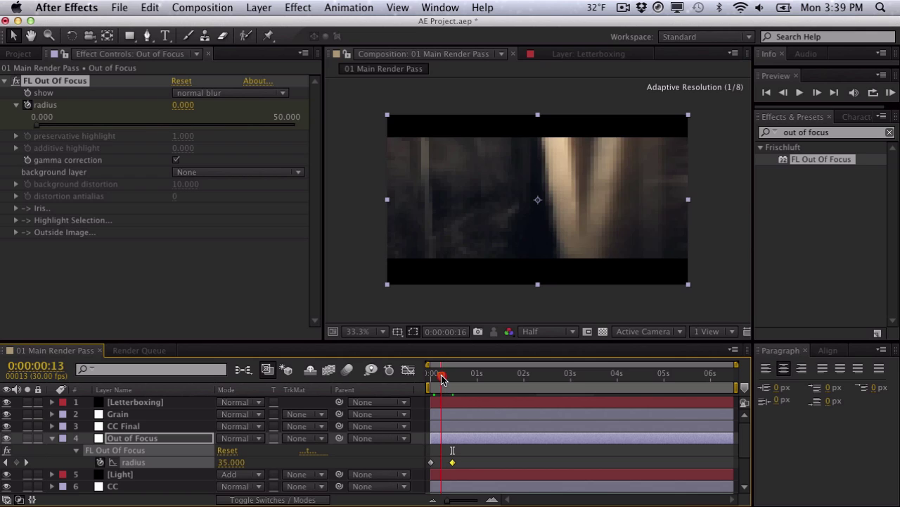
left_click_drag(452, 463, 441, 462)
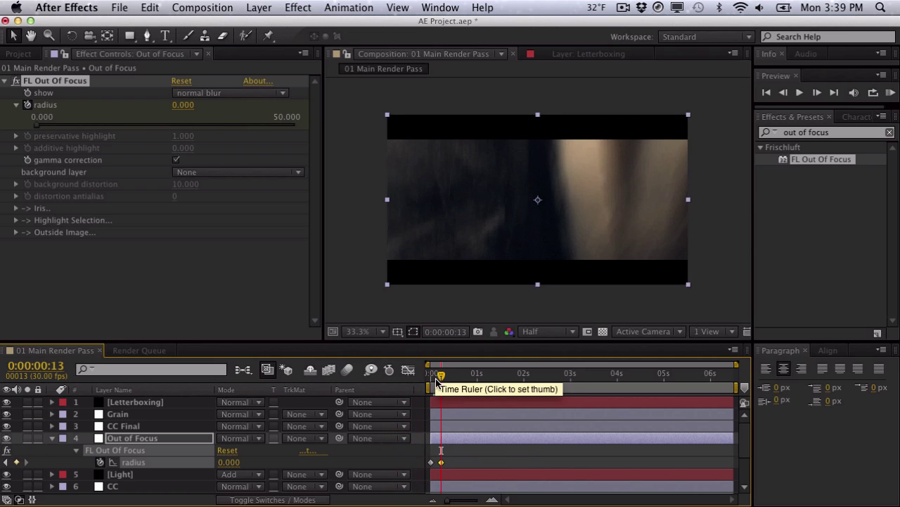
mouse_move(437, 381)
left_mouse_down()
mouse_move(429, 383)
mouse_move(451, 377)
left_mouse_up()
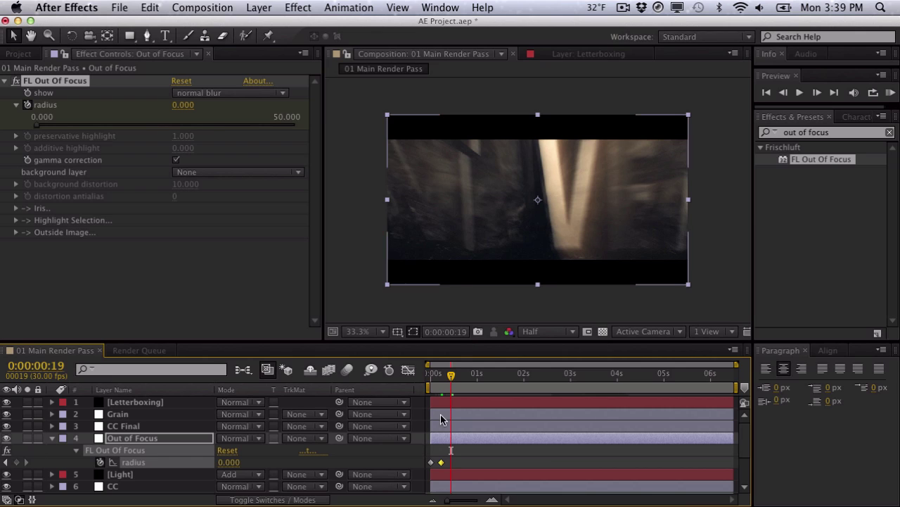
left_click_drag(459, 456, 426, 468)
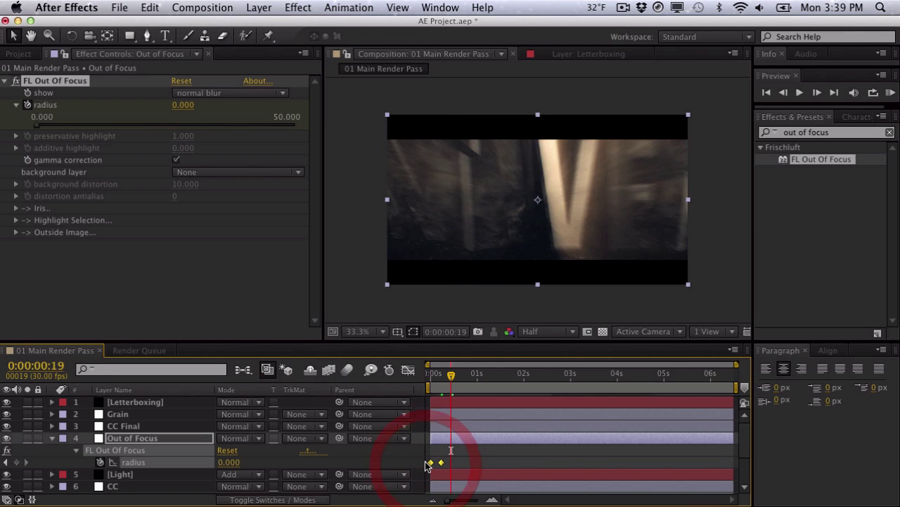
left_click(51, 439)
With the playhead at 0:00:02:18, create a black 1280 x 720 solid named Vignette.
left_click_drag(458, 373, 545, 377)
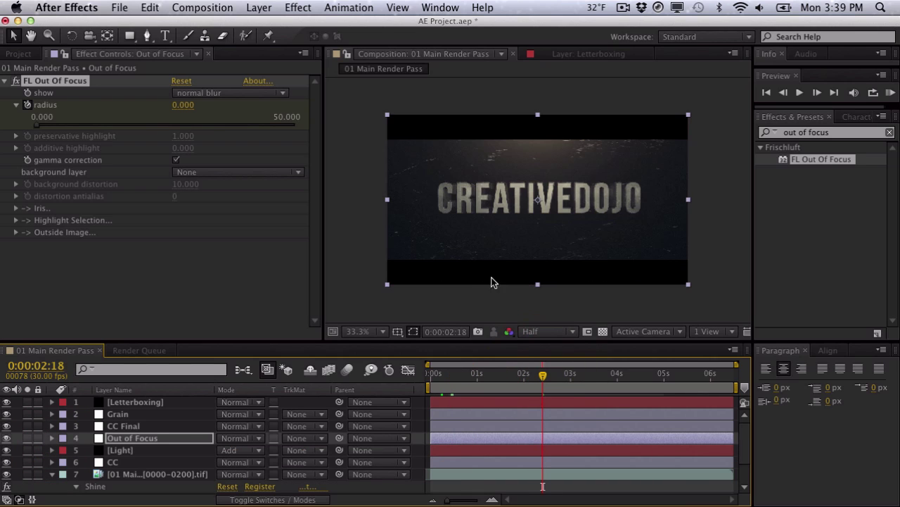
left_click(257, 7)
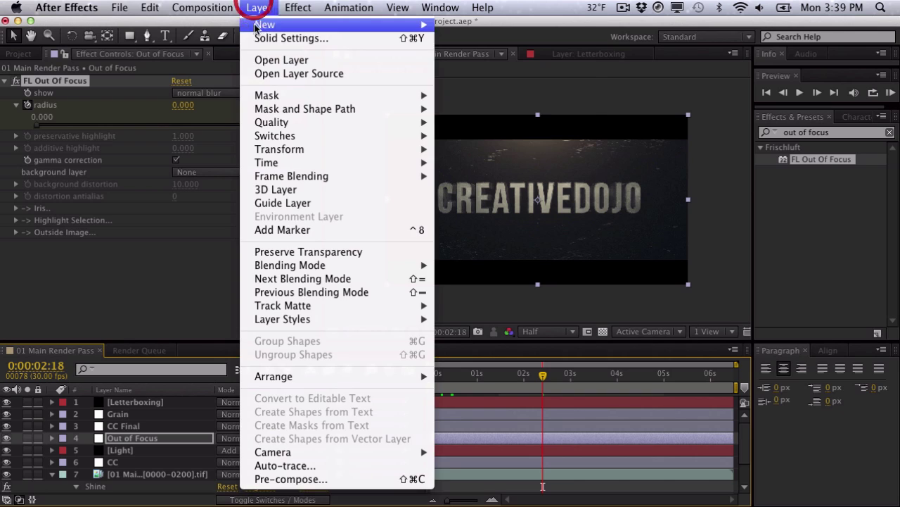
mouse_move(268, 27)
left_click(485, 43)
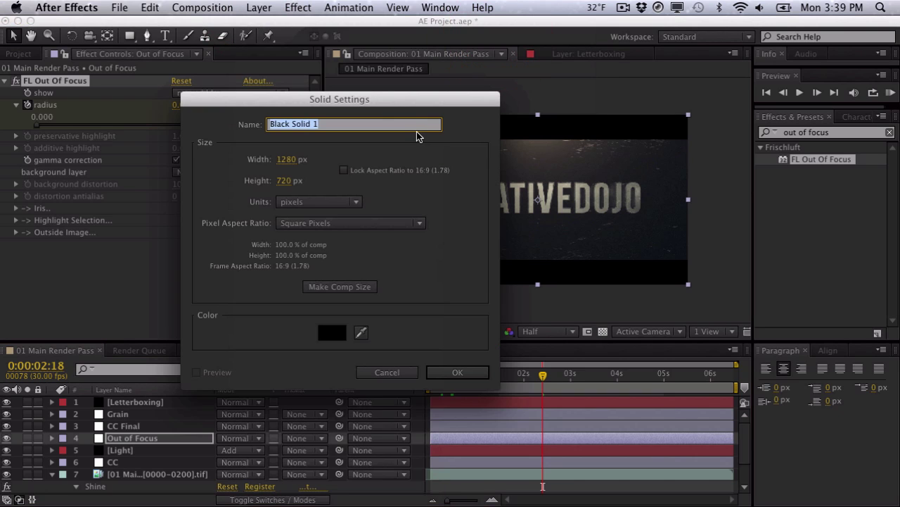
type("Vignette")
key("Return")
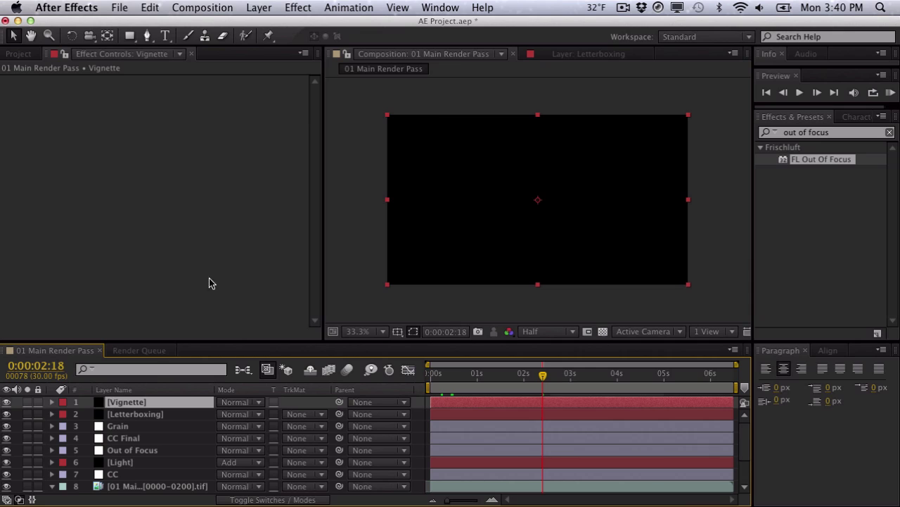
Draw a large elliptical mask around the title on the Vignette layer and set its mask mode to Subtract.
left_click(7, 402)
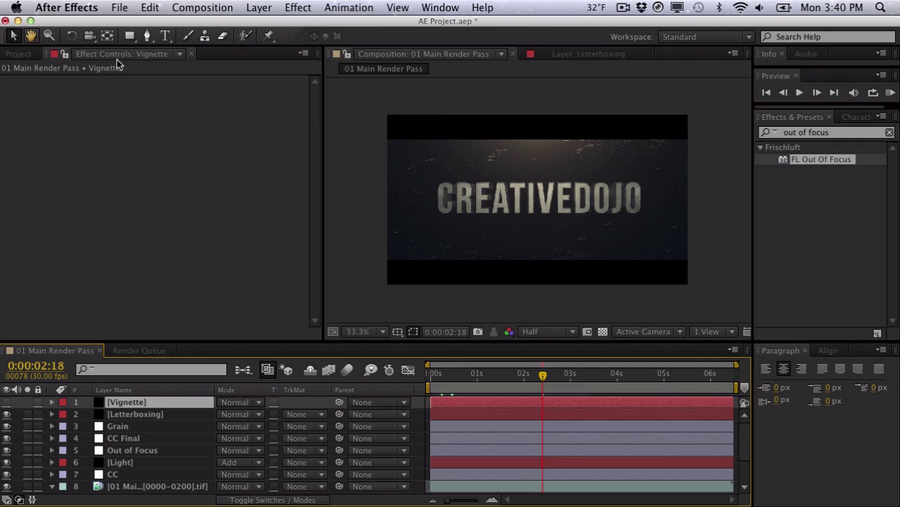
left_click_drag(133, 34, 163, 67)
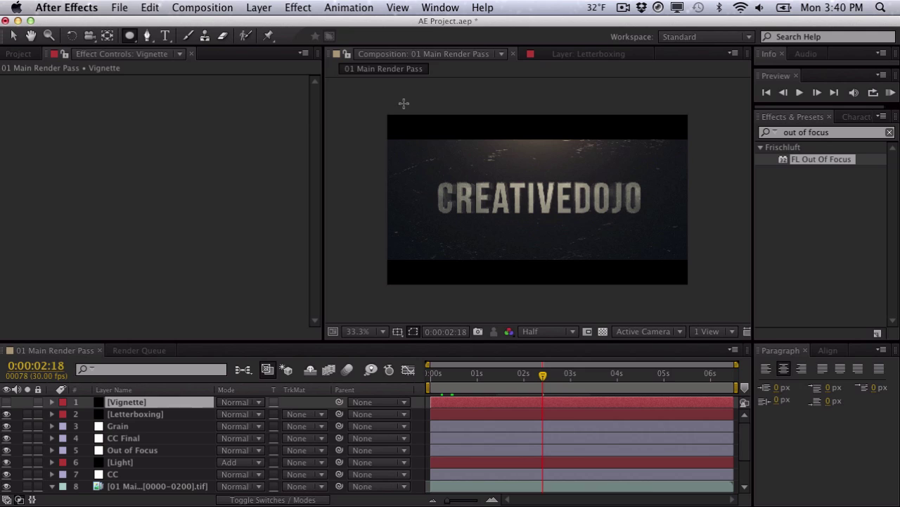
left_click_drag(411, 99, 667, 257)
left_click(7, 402)
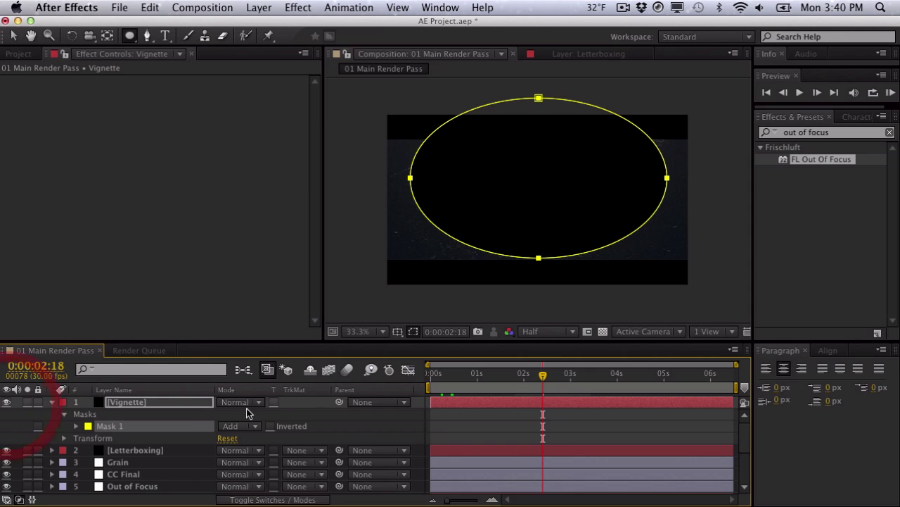
left_click(244, 430)
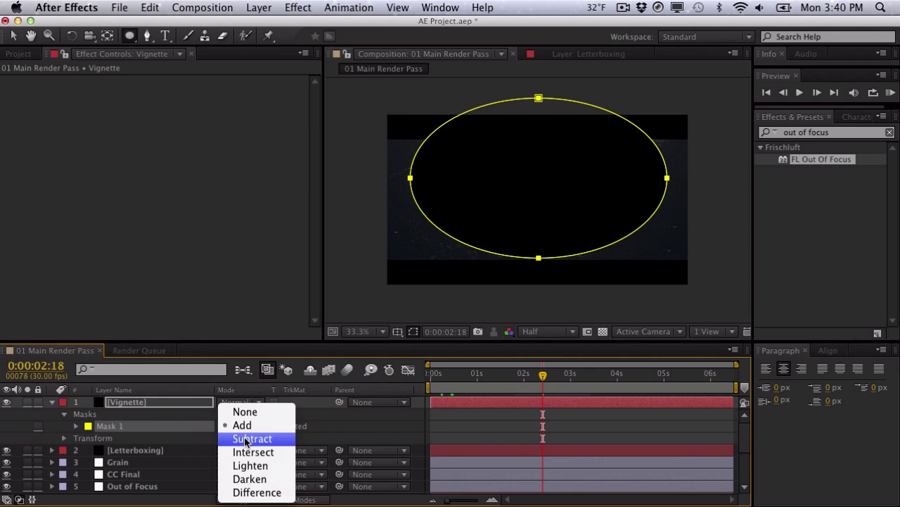
left_click(243, 440)
Move the Vignette layer directly below CC Final and set its Mask Feather to 200 pixels.
left_click_drag(170, 401, 176, 470)
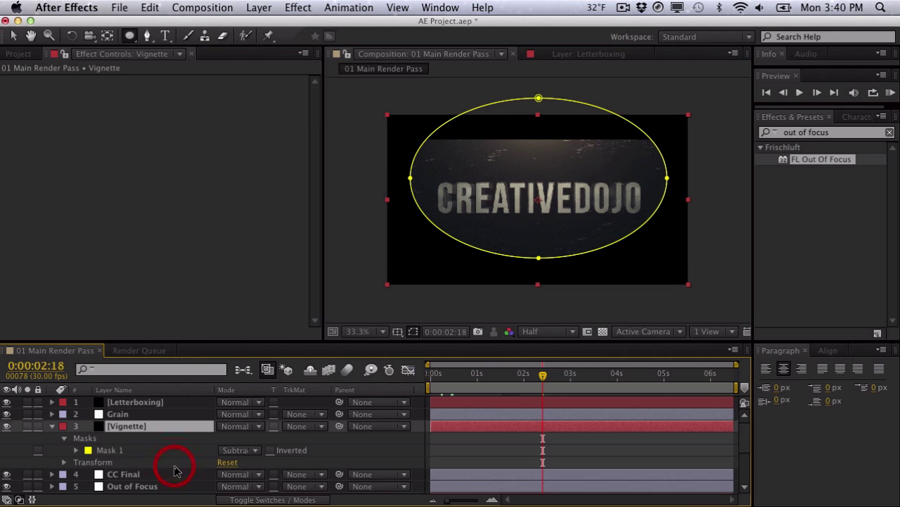
left_click_drag(157, 426, 165, 486)
key("f")
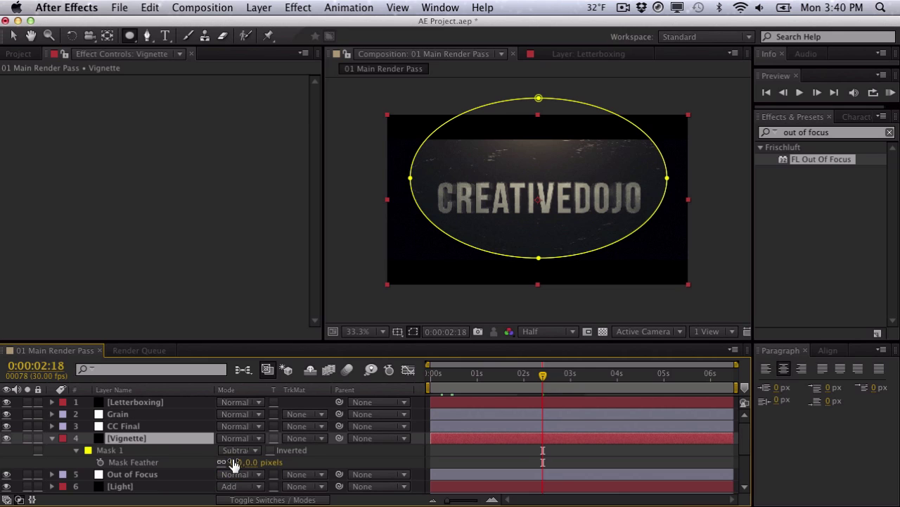
left_click_drag(235, 462, 380, 469)
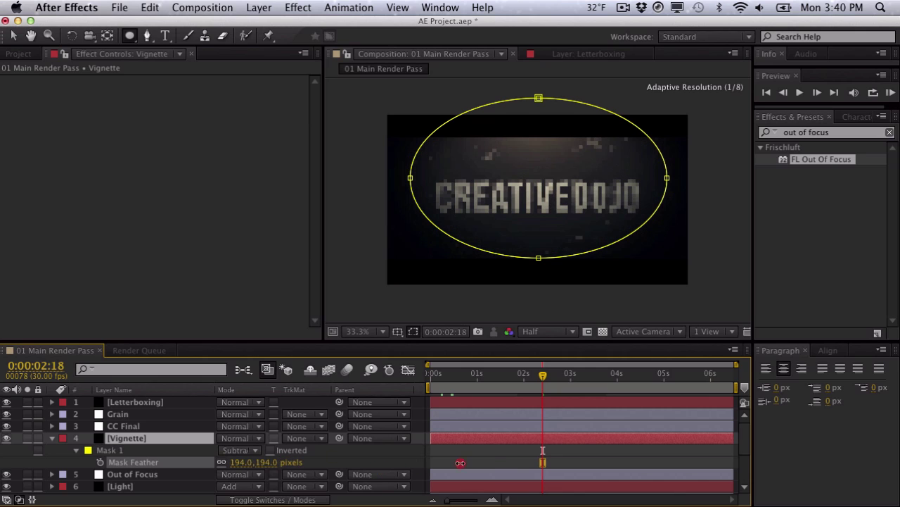
left_click_drag(460, 463, 419, 453)
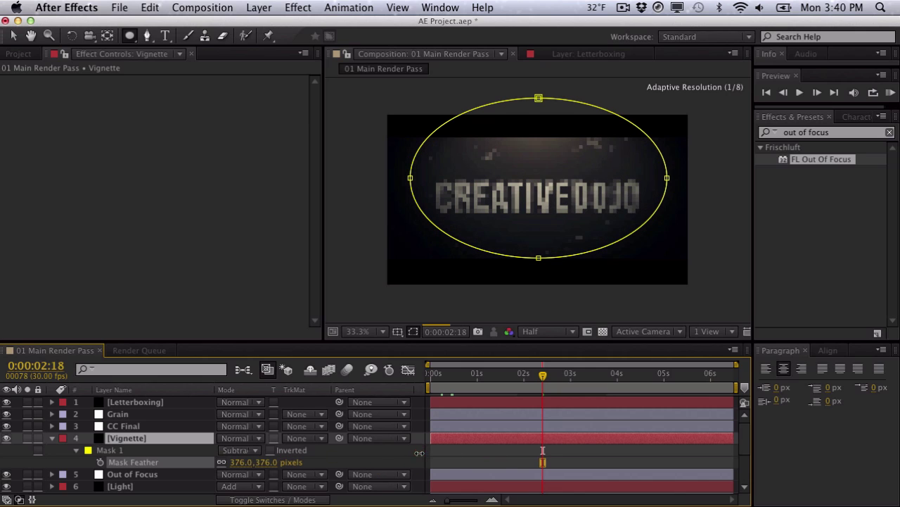
left_click(243, 462)
type("200")
key("Return")
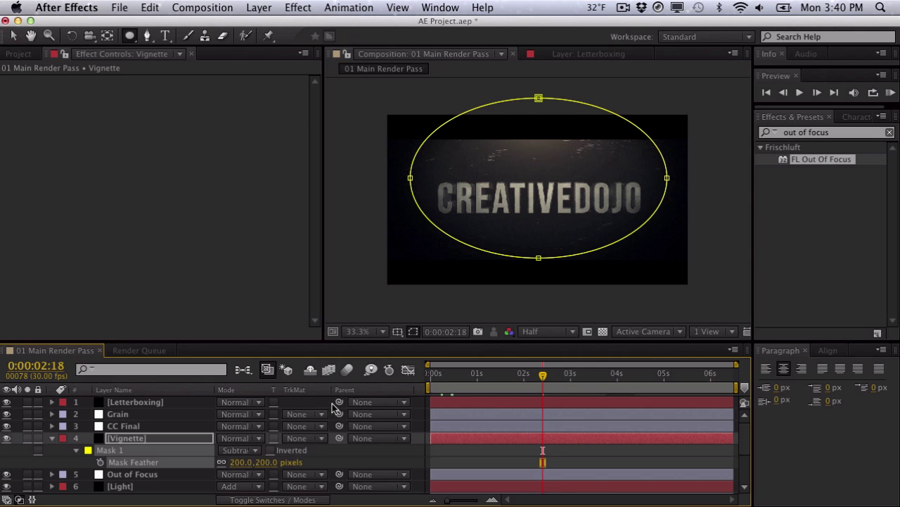
Reveal all mask properties of the Vignette layer and increase Mask Expansion to about 146 pixels.
key("m")
key("m")
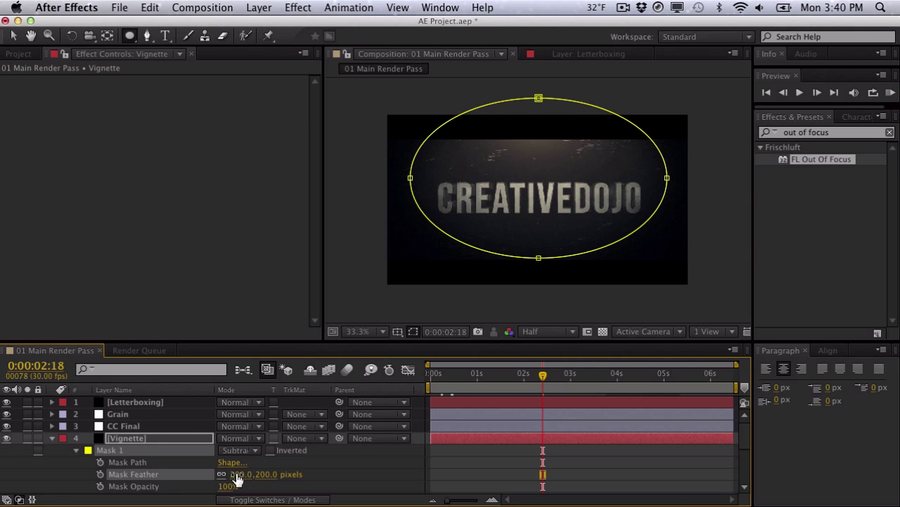
scroll(344, 470, "down", 1)
scroll(345, 469, "down", 2)
left_click_drag(224, 462, 318, 456)
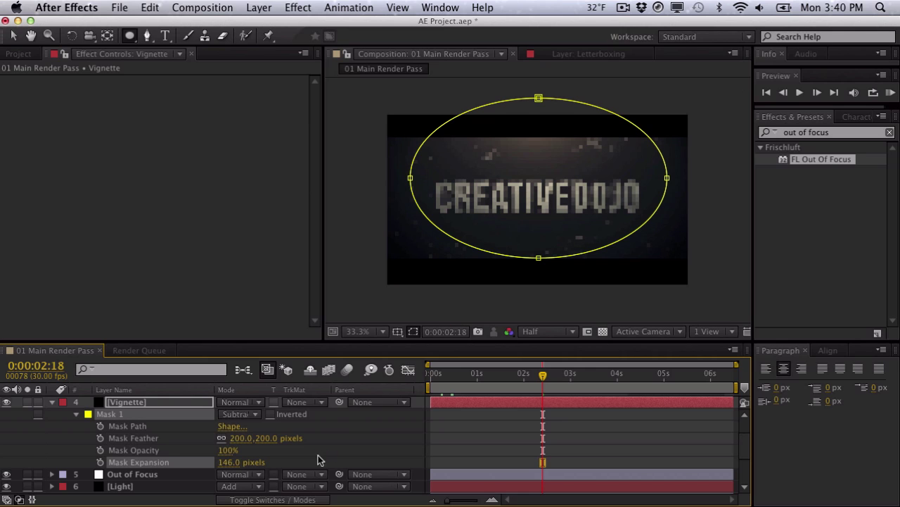
Re-enter the Vignette mask's Mask Expansion, lower the layer's Opacity to 76%, and deselect the layer.
left_click(232, 462)
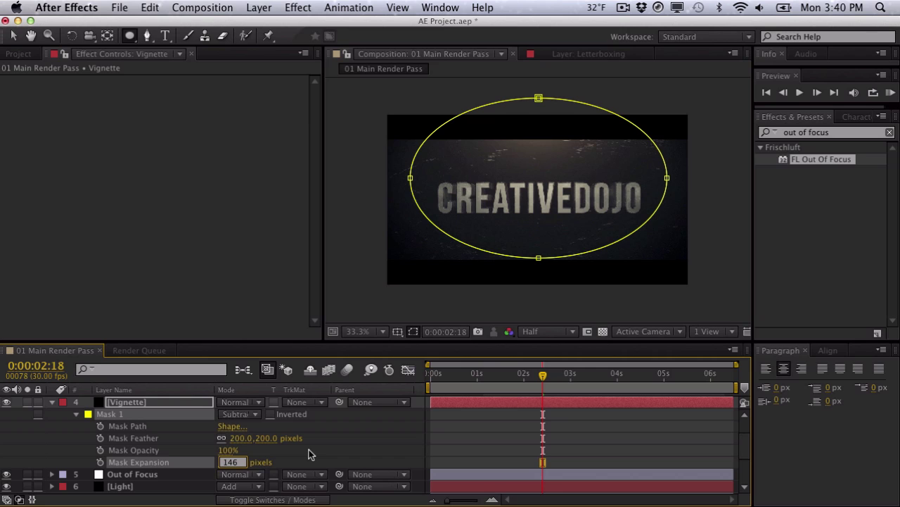
type("126")
key("Return")
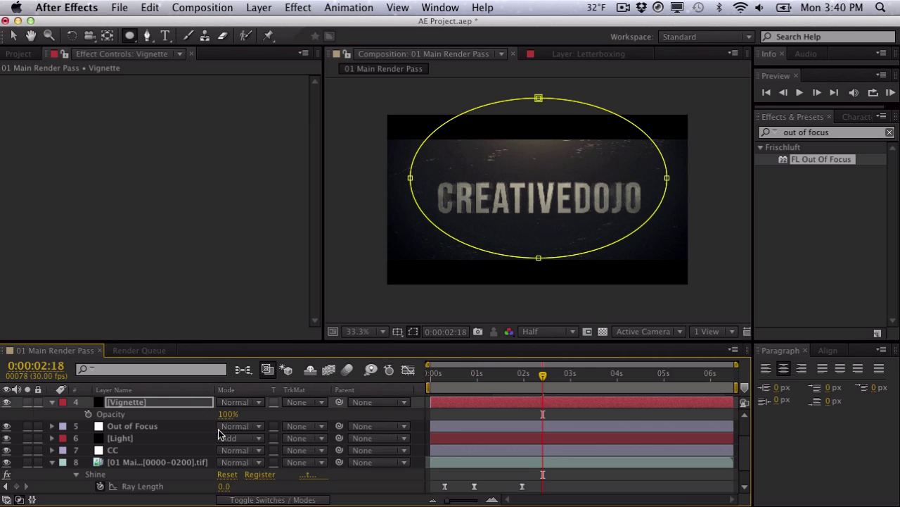
key("t")
left_click_drag(229, 414, 213, 418)
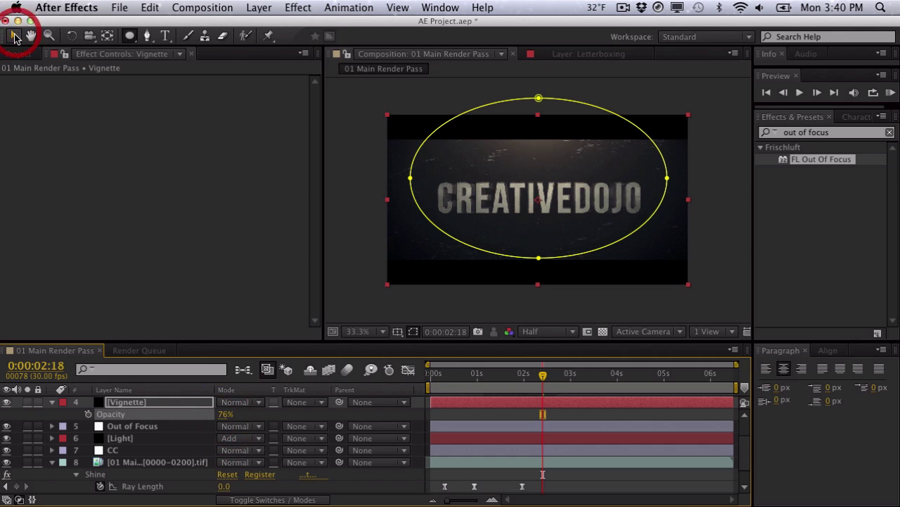
left_click(366, 258)
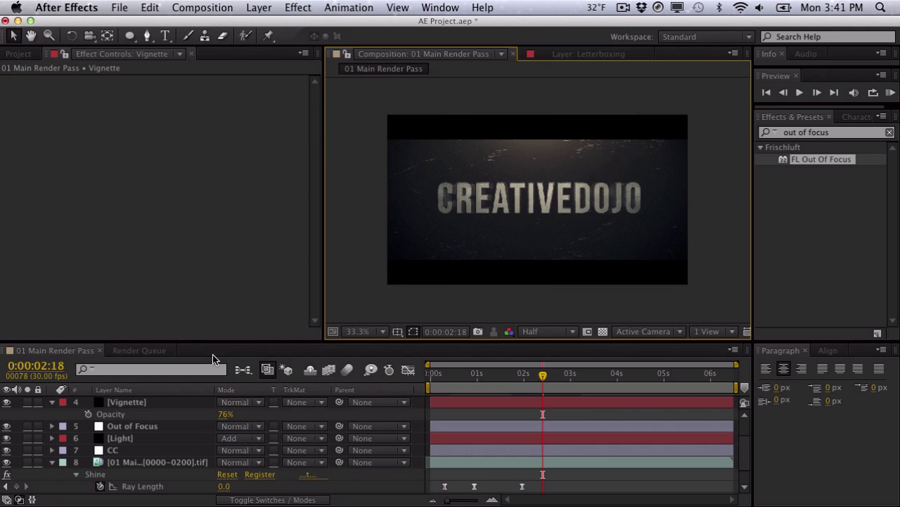
Compare the frame with and without the Vignette layer and preview the composition.
left_click(7, 407)
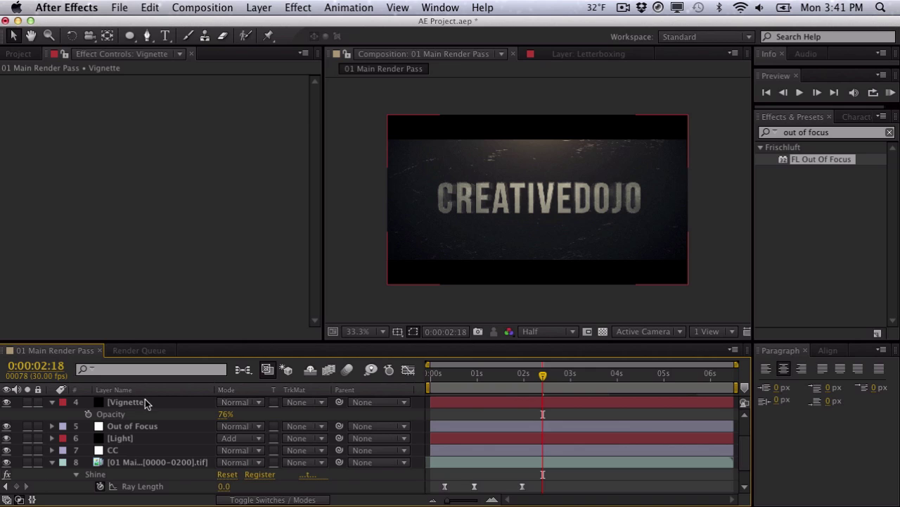
scroll(145, 399, "up", 3)
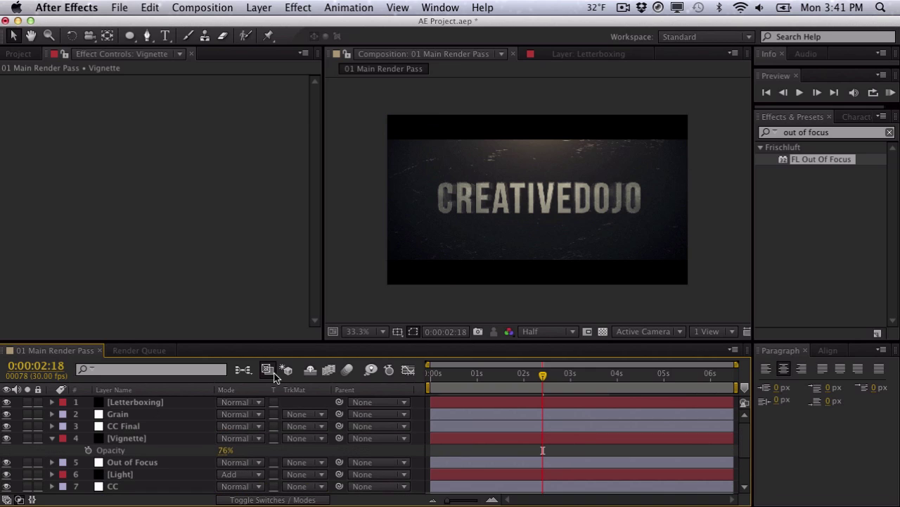
key("KP_0")
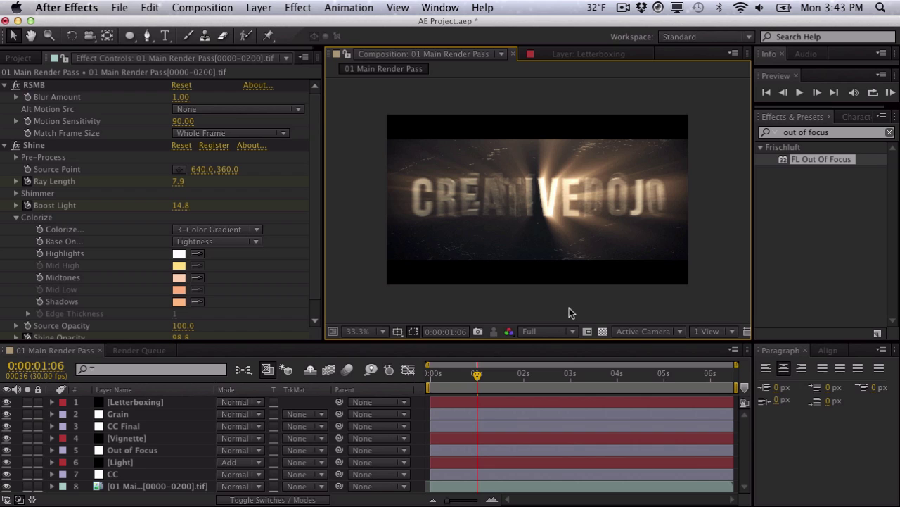
Create a black 1280 x 720 solid named Smoke.
left_click(259, 8)
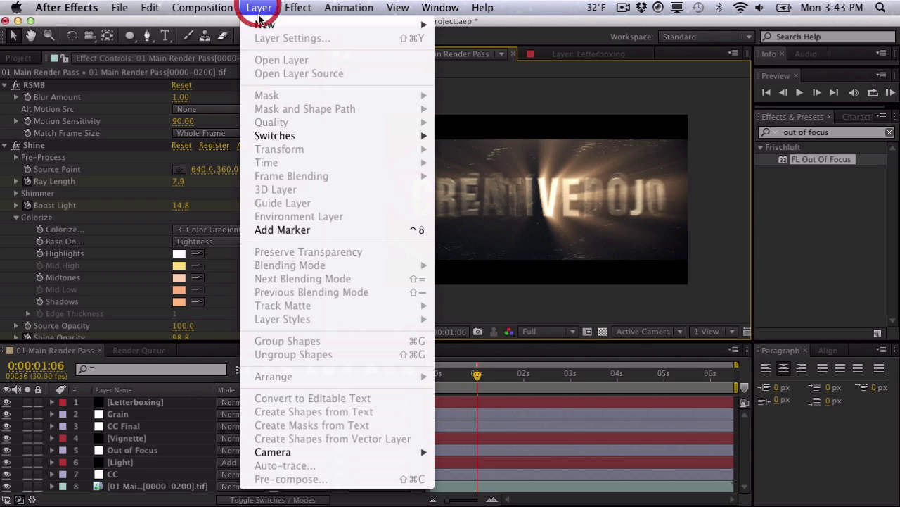
mouse_move(321, 27)
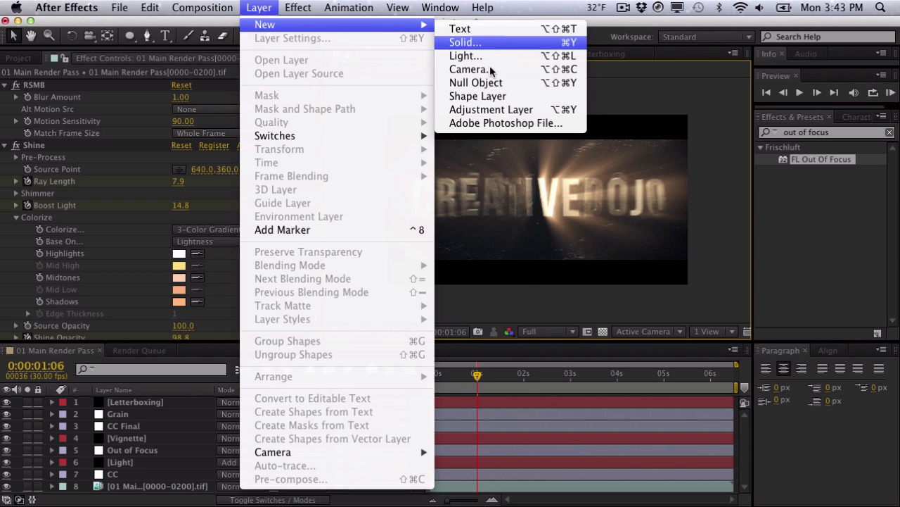
left_click(466, 42)
type("Smoke")
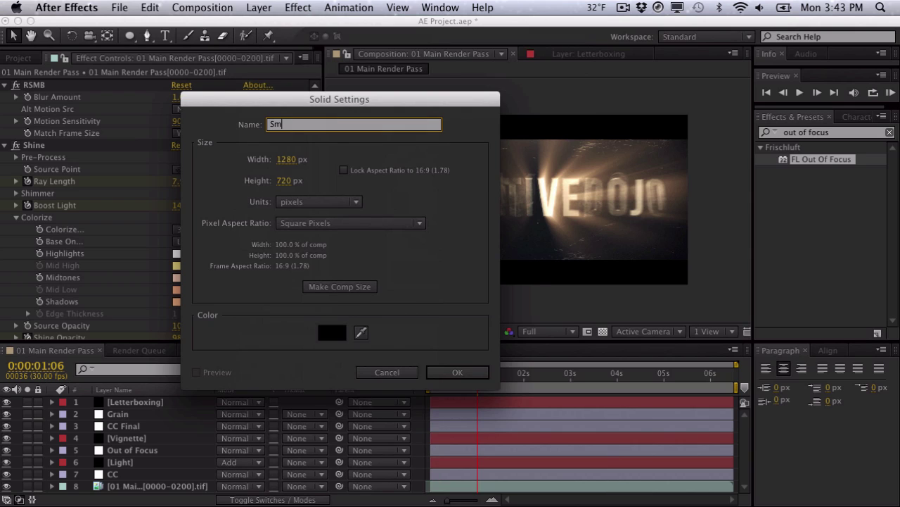
key("Return")
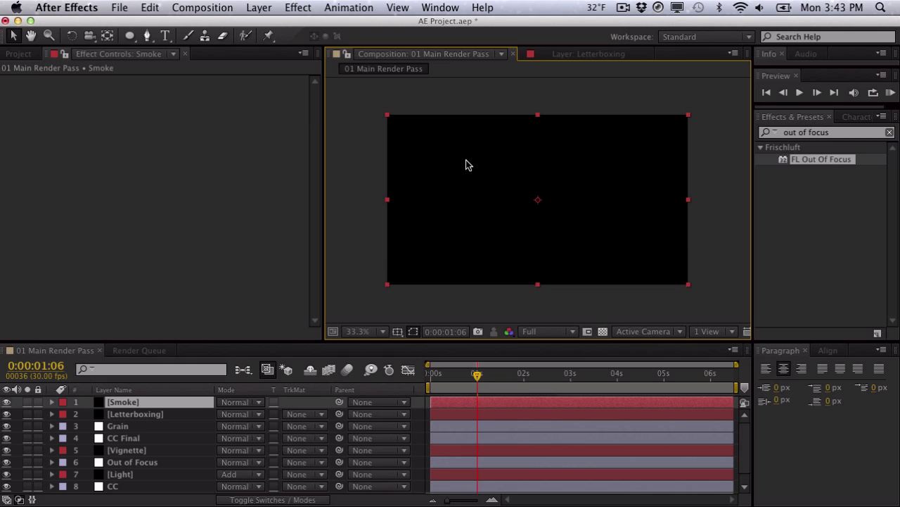
Find the Trapcode Particular effect, apply it to the Smoke layer, and solo that layer.
left_click(872, 136)
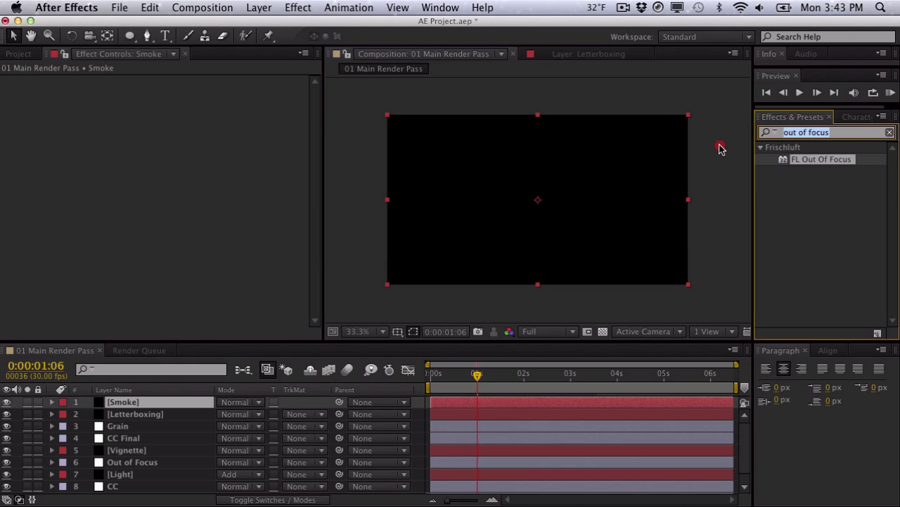
type("particular")
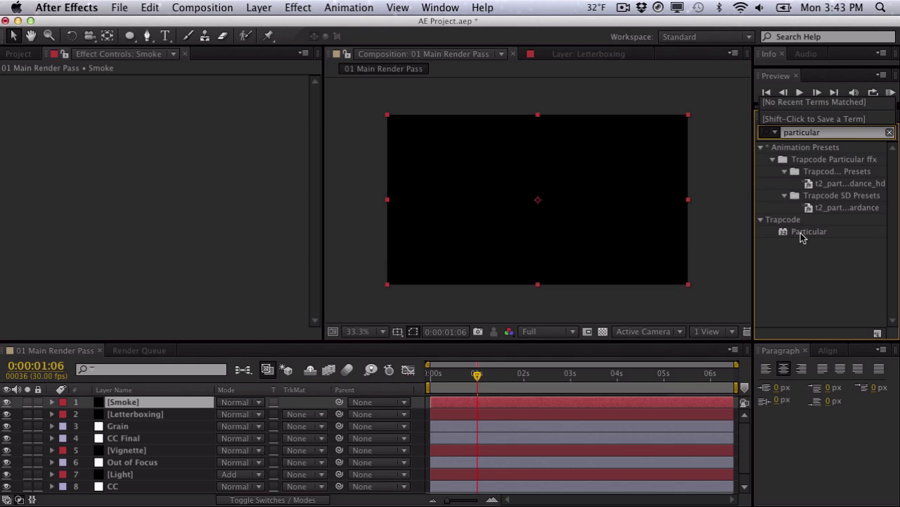
left_click_drag(801, 236, 471, 245)
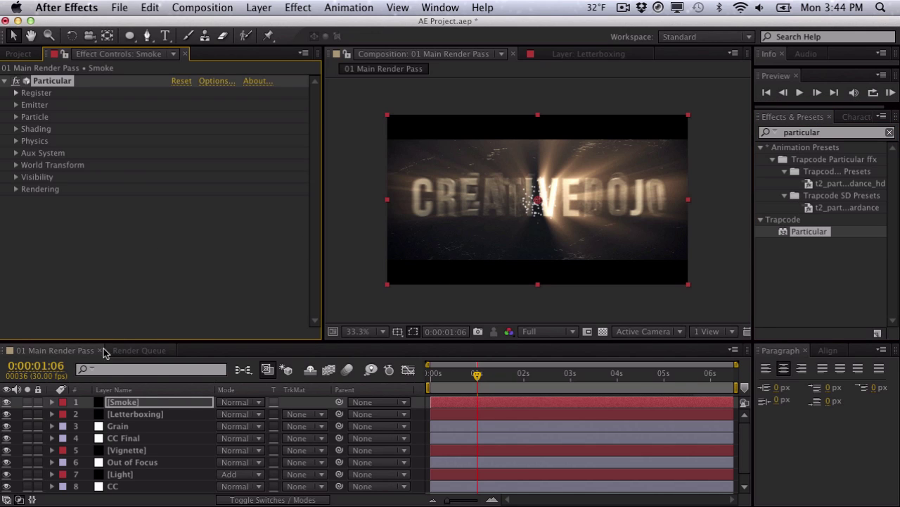
left_click(29, 401)
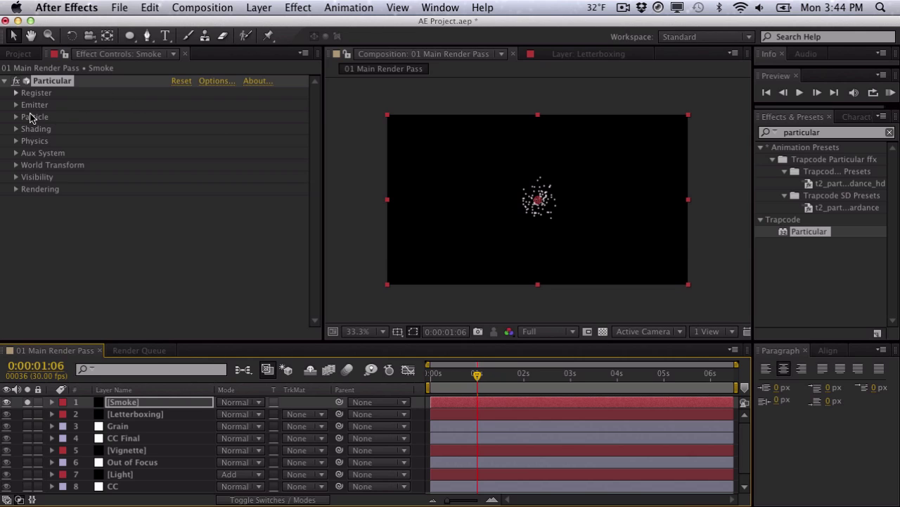
Set Particular's Emitter Type to Box and its Particles/sec to 50.
left_click(16, 105)
left_click(196, 106)
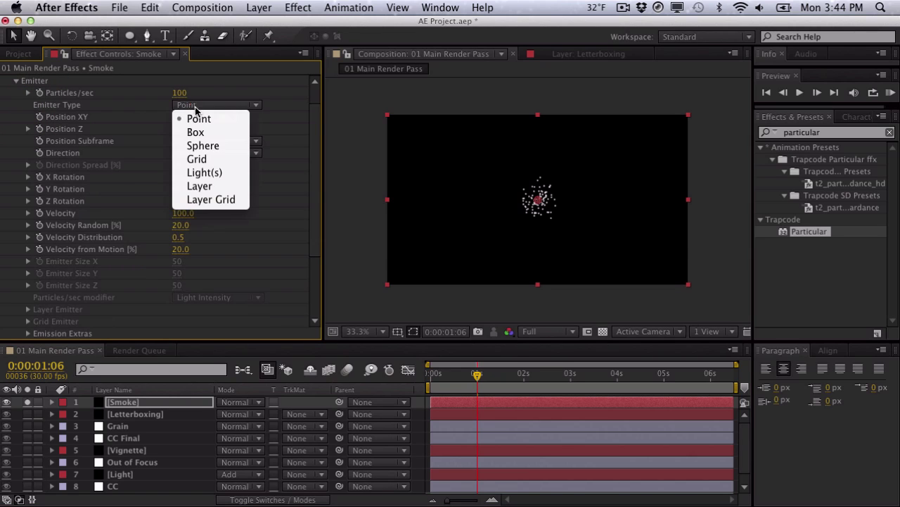
left_click(198, 133)
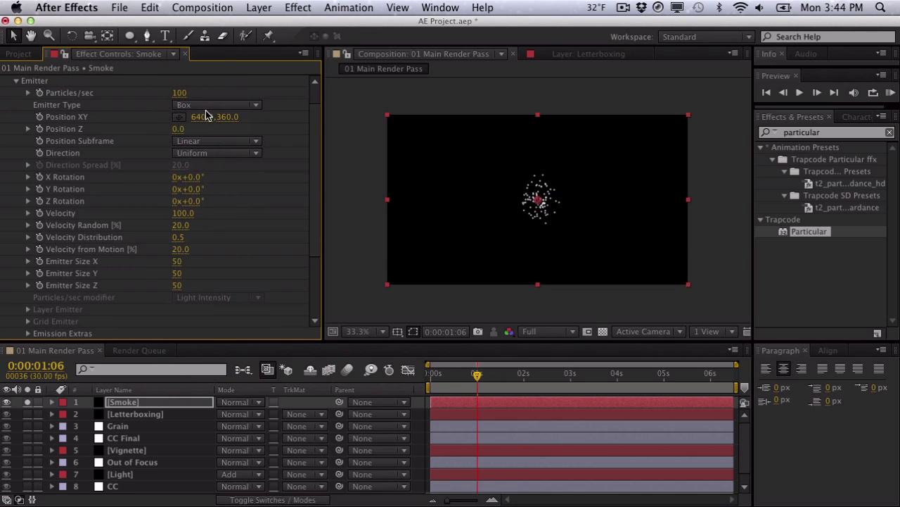
left_click(180, 93)
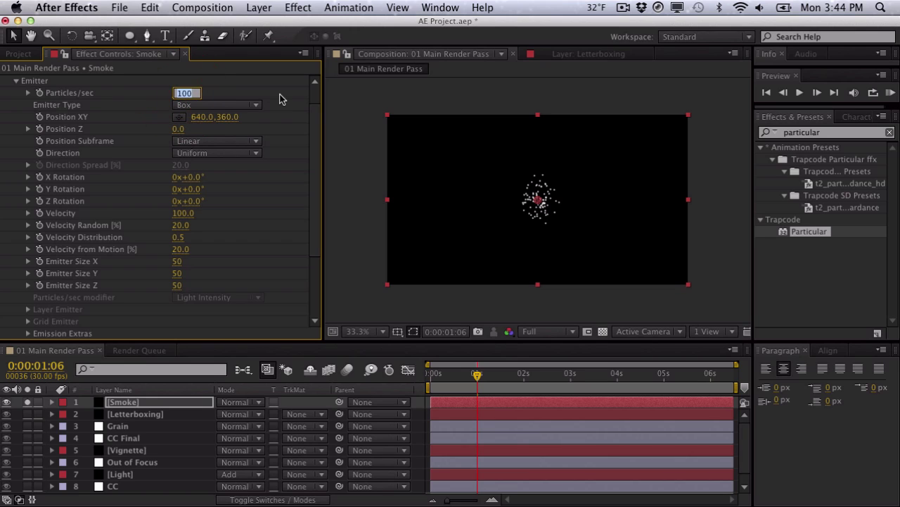
type("50")
key("Return")
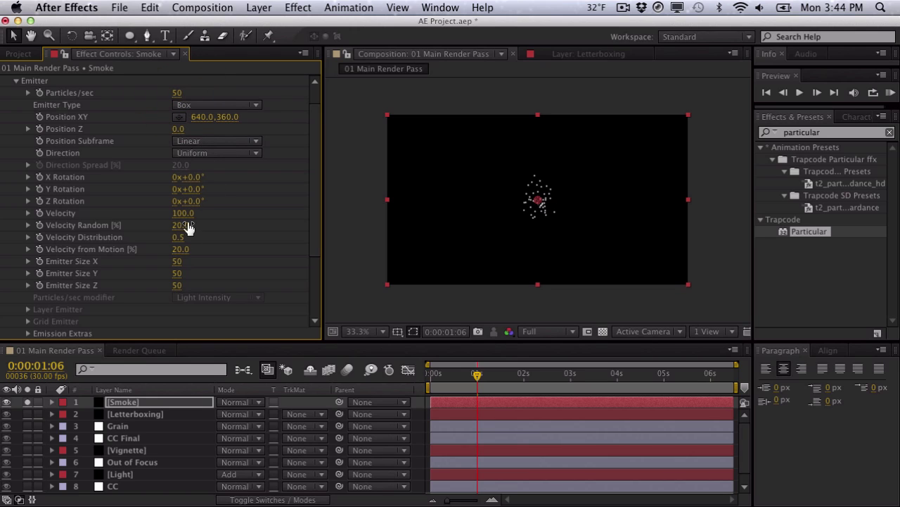
Enlarge the emitter to Size X 2562 and Size Y 150, and shift its XY position slightly downward.
left_click_drag(177, 261, 809, 277)
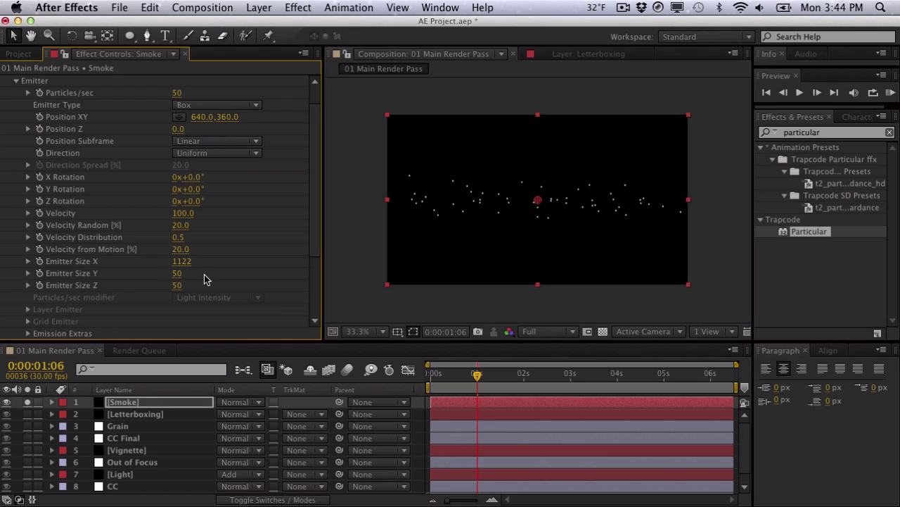
mouse_move(176, 262)
left_mouse_down()
mouse_move(282, 256)
mouse_move(175, 276)
mouse_move(190, 260)
left_mouse_up()
left_click_drag(224, 117, 229, 121)
scroll(209, 249, "down", 6)
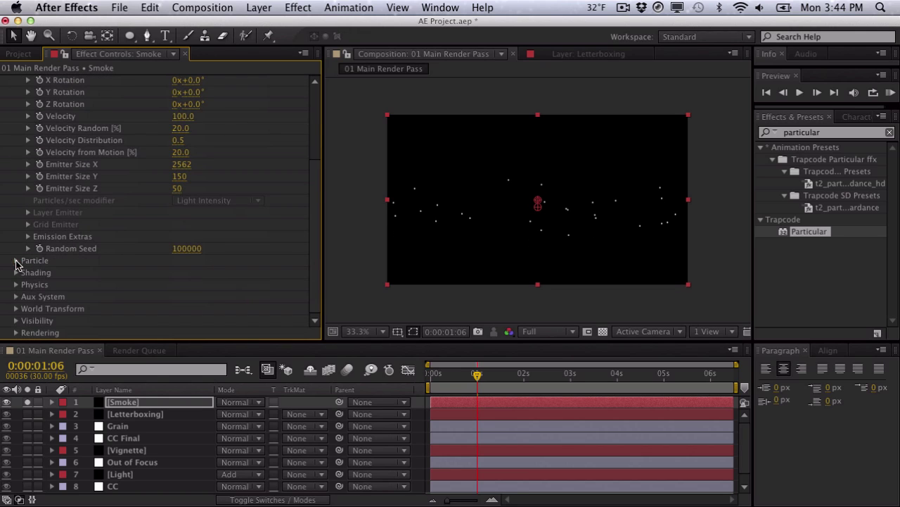
Change the Particle Type to Cloudlet with Size 127 and Opacity 1.
left_click(16, 261)
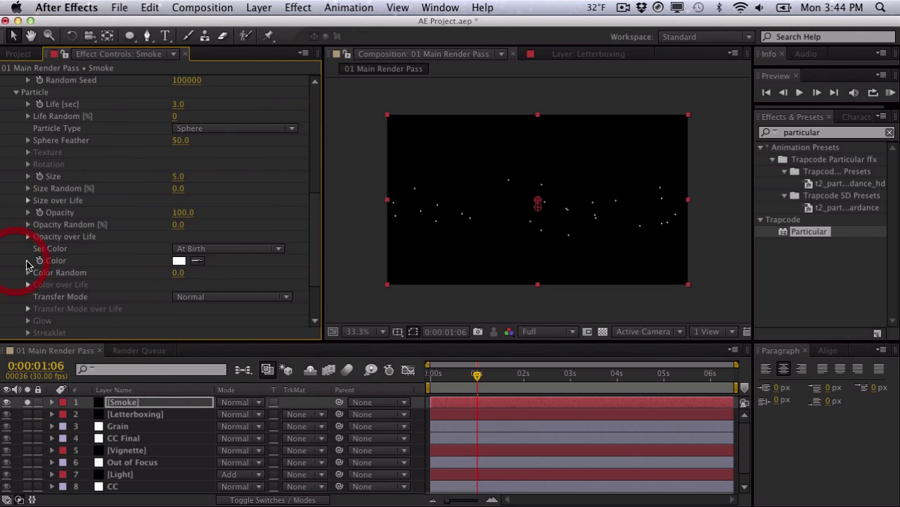
left_click(192, 129)
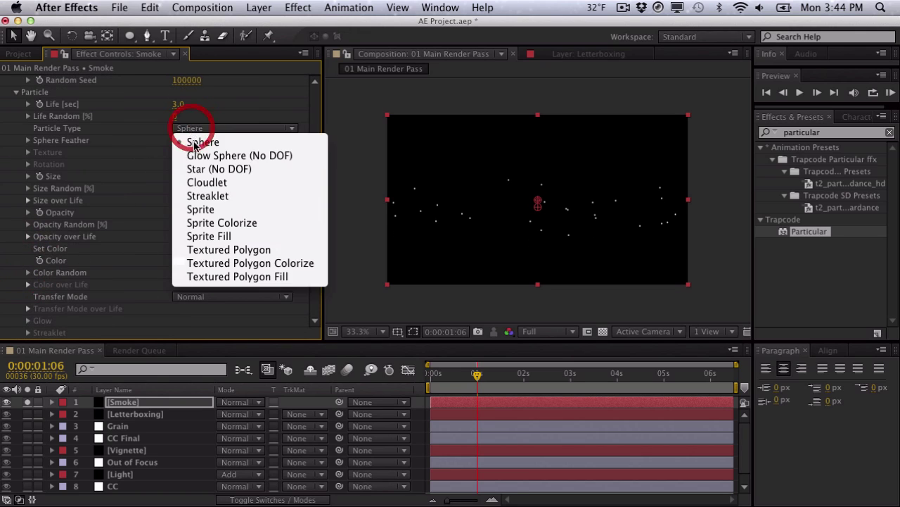
left_click(208, 182)
left_click_drag(180, 183, 257, 169)
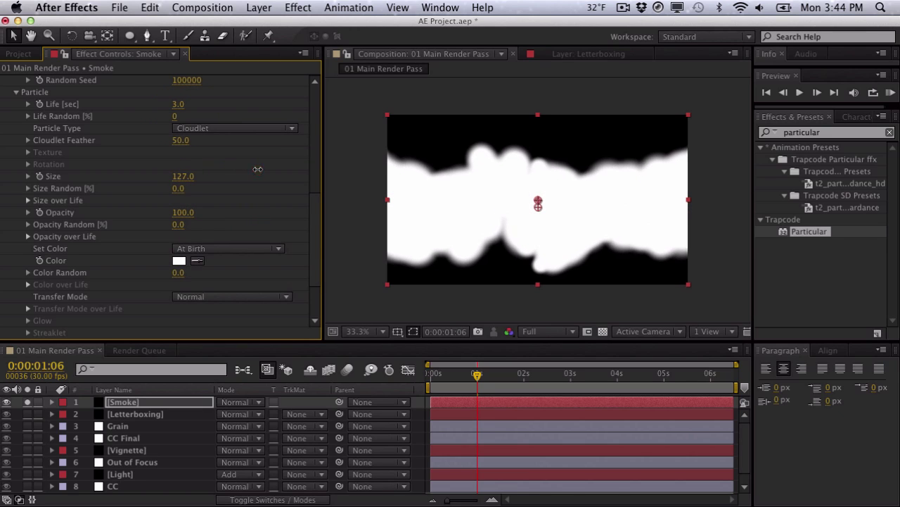
left_click_drag(184, 213, 124, 217)
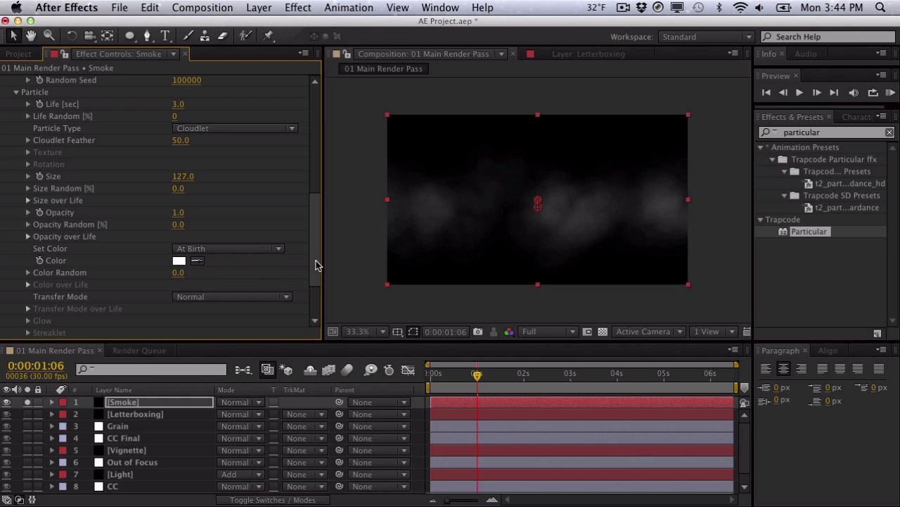
Shape Opacity over Life to fade in at birth and out at death, and increase the particle Size to 196.
left_click_drag(315, 264, 316, 252)
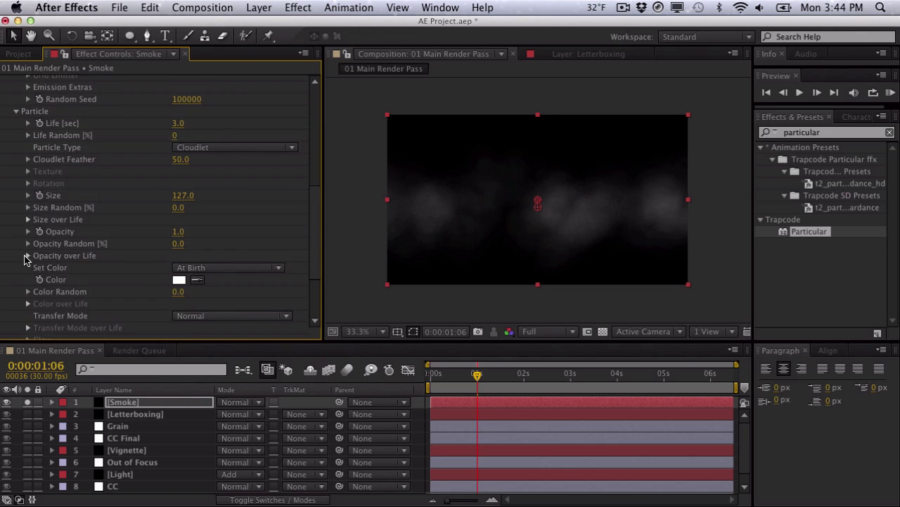
left_click(26, 256)
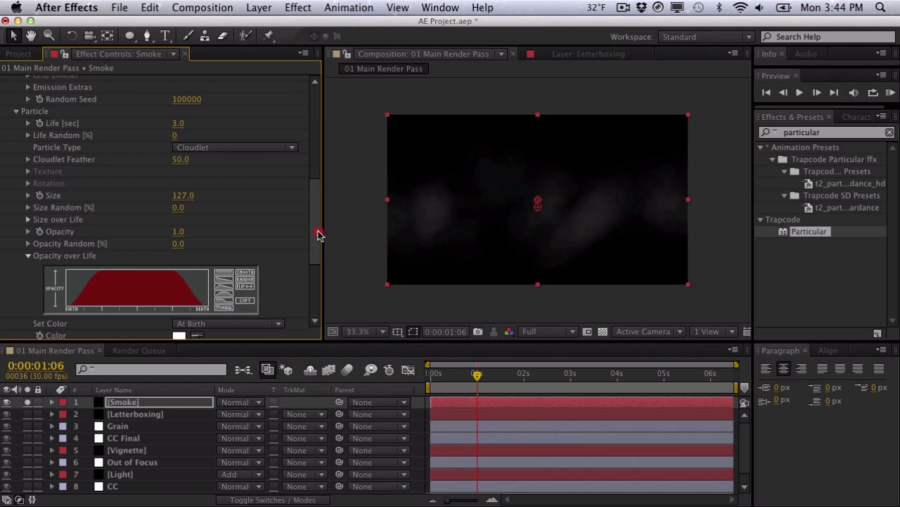
left_click_drag(318, 235, 316, 215)
left_click_drag(183, 262, 245, 271)
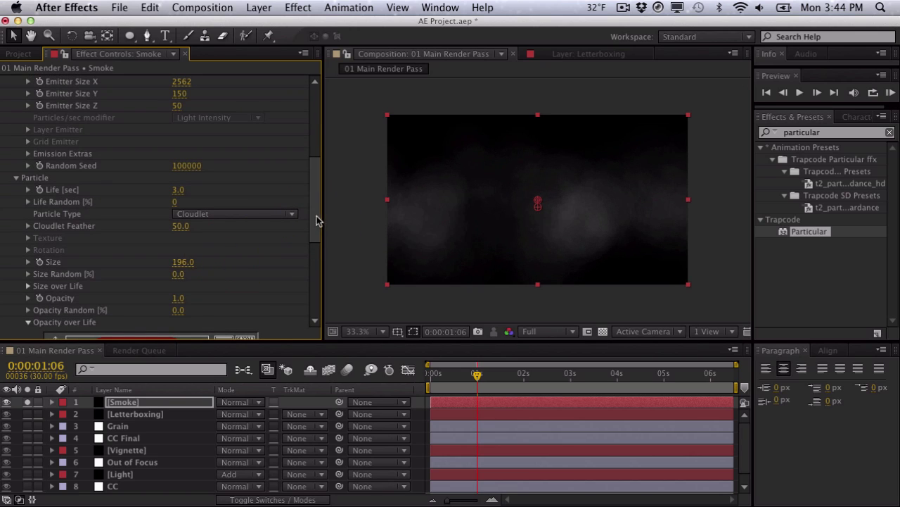
Increase Pre Run in the emitter's Emission Extras so the smoke already fills the frame.
left_click_drag(316, 216, 316, 177)
left_click(28, 266)
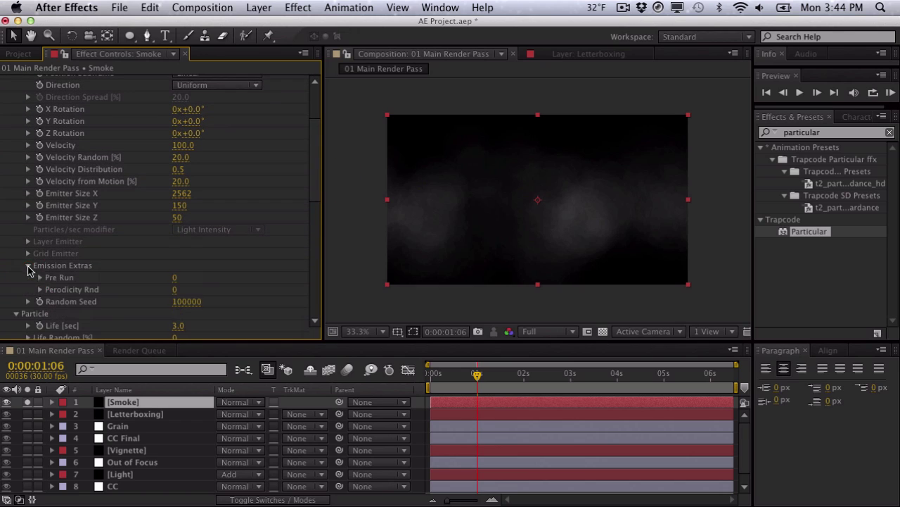
left_click_drag(173, 278, 309, 273)
Move the Smoke layer directly below Out of Focus and turn off its solo.
left_click(166, 402)
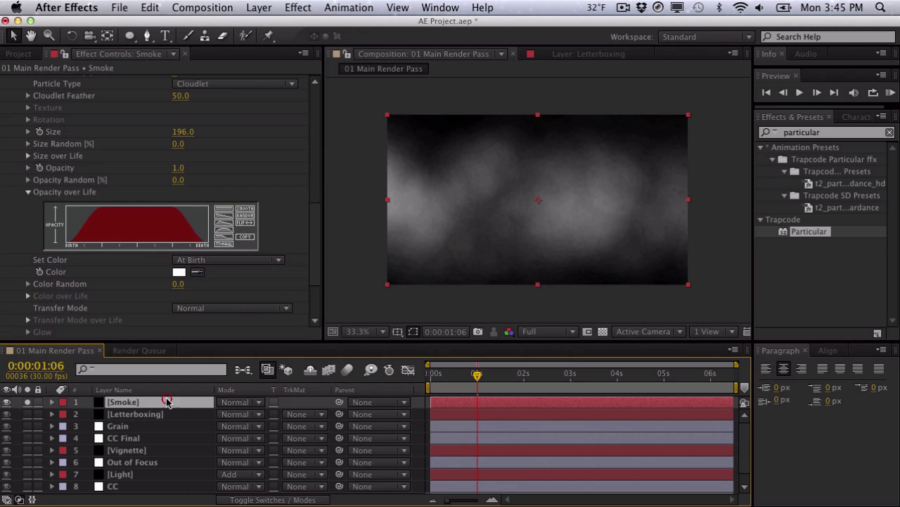
left_click_drag(126, 408, 151, 467)
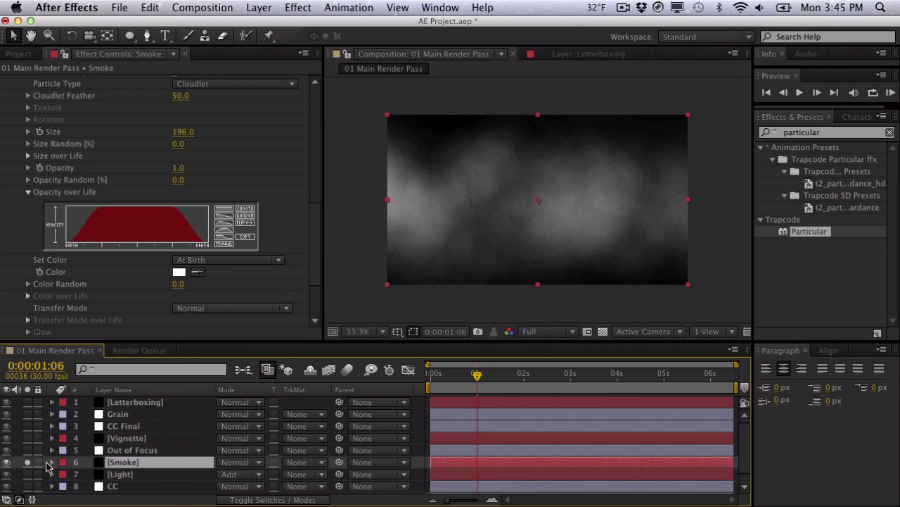
left_click(28, 466)
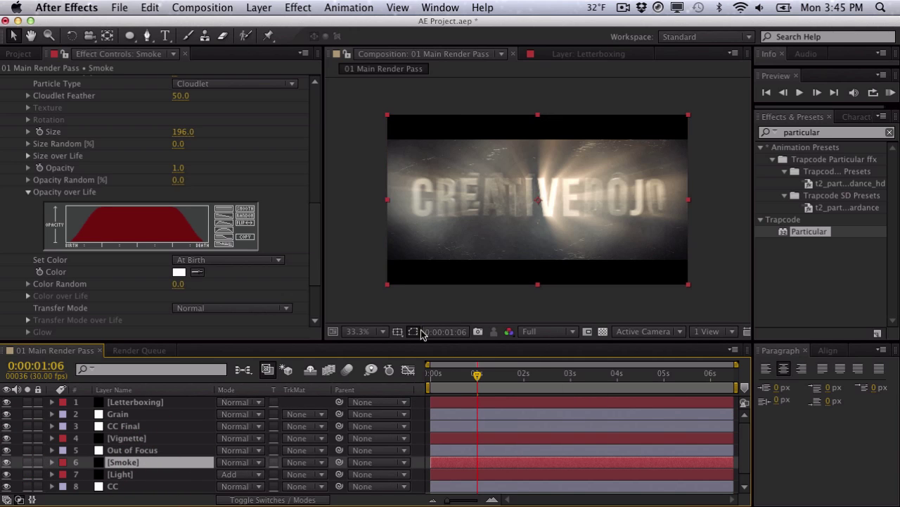
Change the smoke particles' Color from white to a muted warm grey-brown, hex 938374.
left_click(178, 273)
left_click_drag(361, 296, 100, 129)
left_click(225, 315)
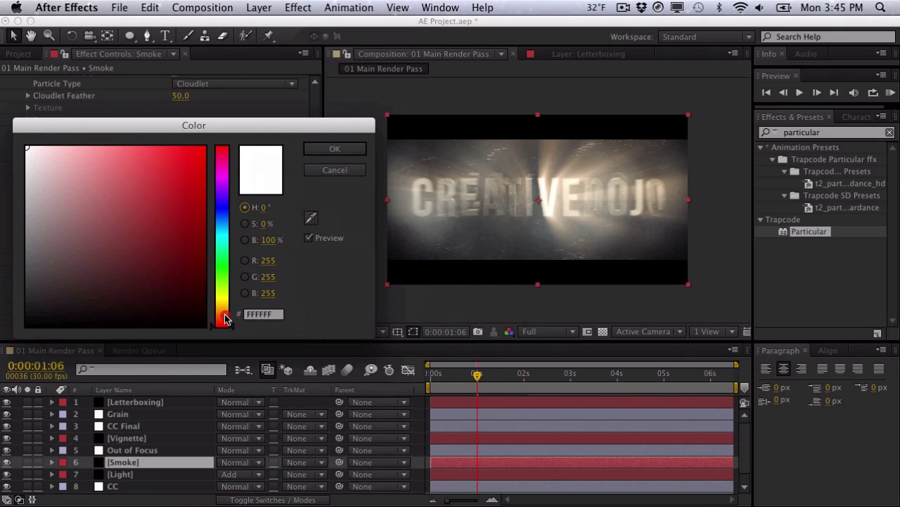
left_click(65, 264)
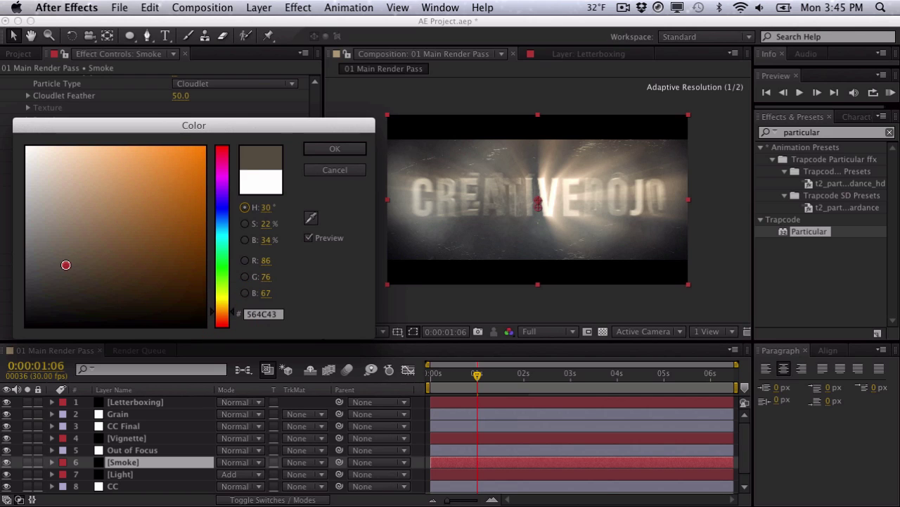
left_click_drag(72, 276, 76, 278)
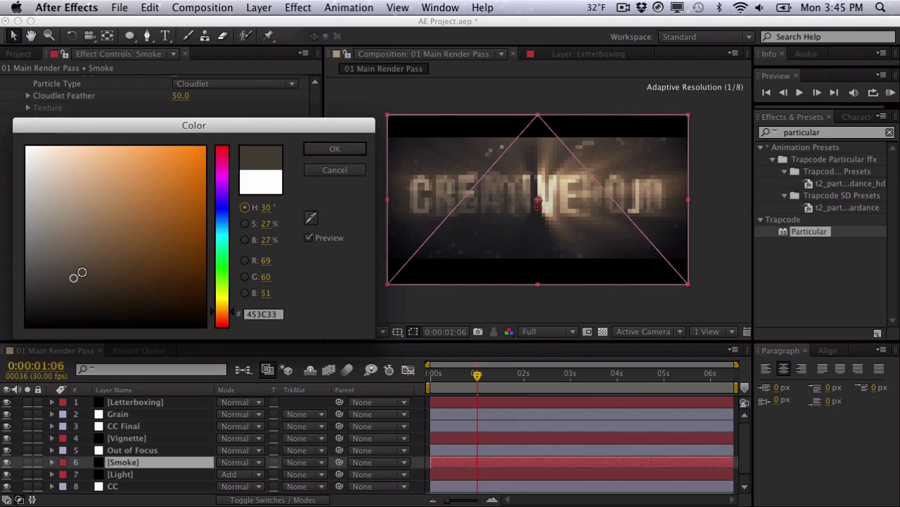
left_click(63, 223)
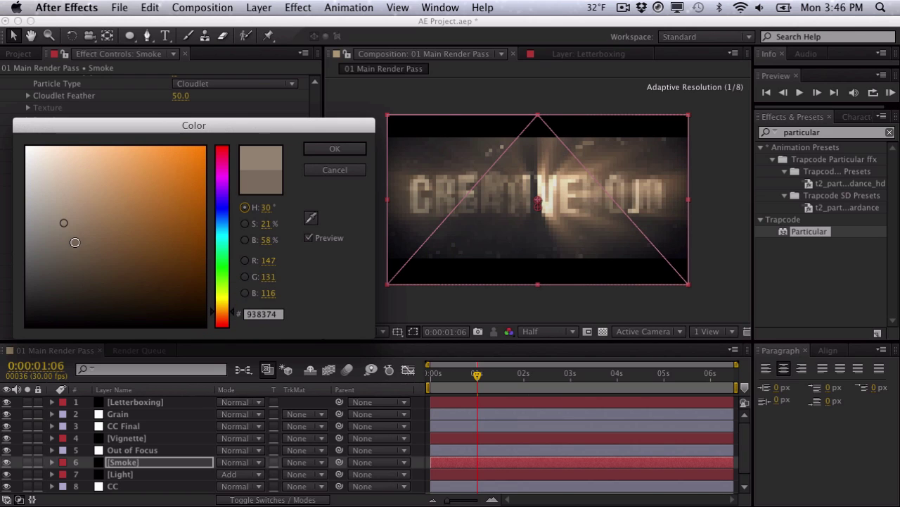
left_click(334, 149)
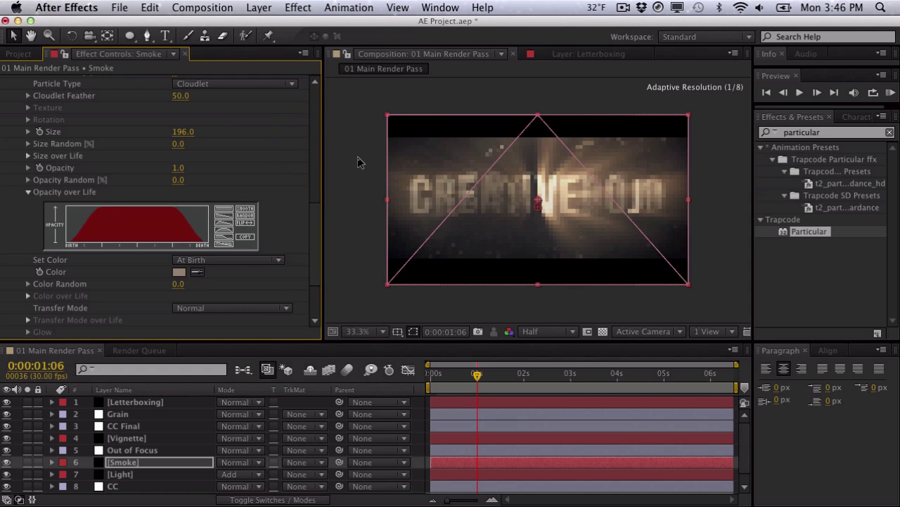
Lower the smoke particles' Opacity to 0.8 and reduce their Size to 125.
left_click(177, 169)
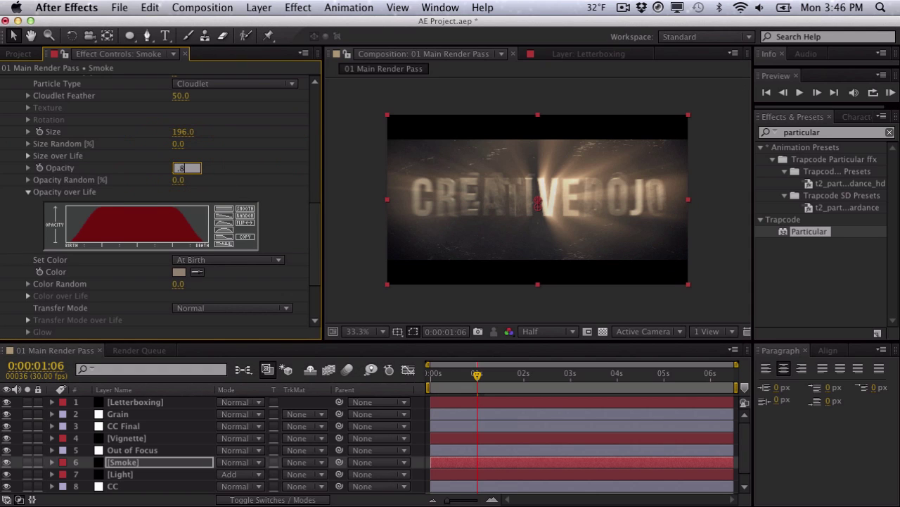
key("Return")
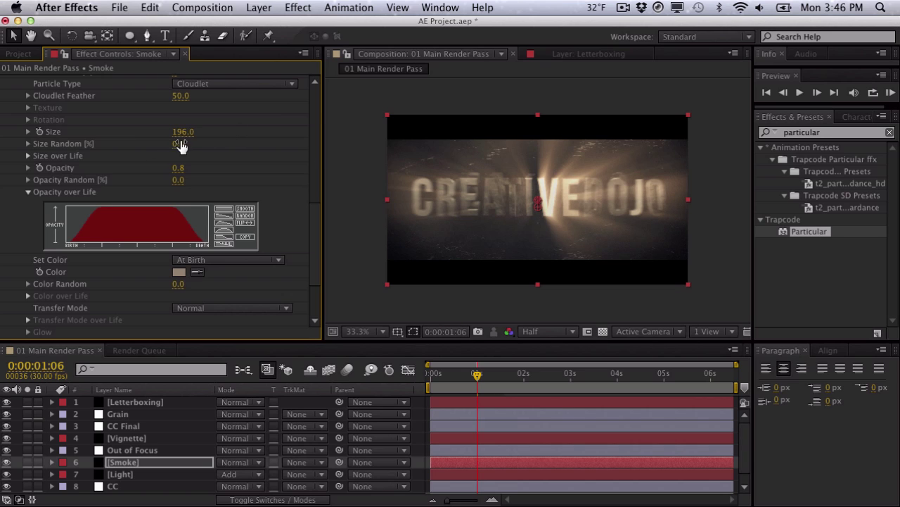
left_click_drag(182, 132, 139, 135)
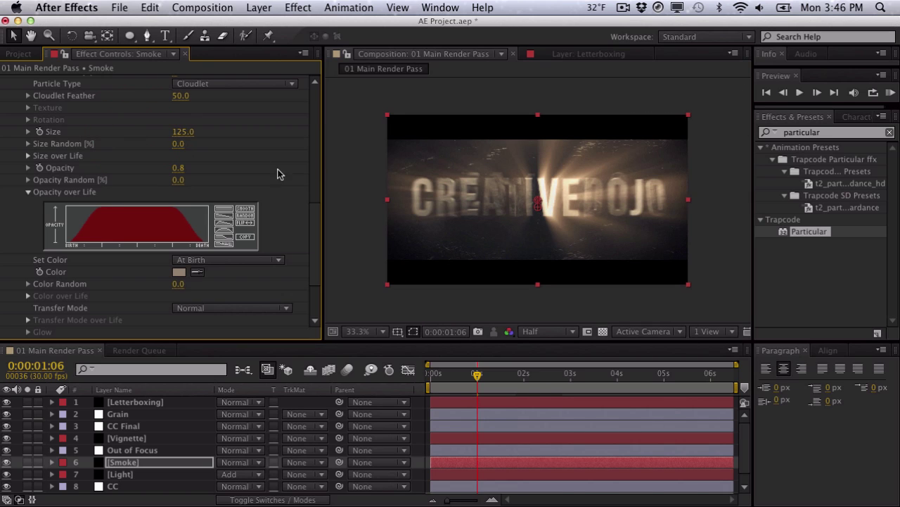
In the Air settings of the smoke's Physics, set Wind X to 64 and Wind Y to -9.
scroll(81, 325, "down", 6)
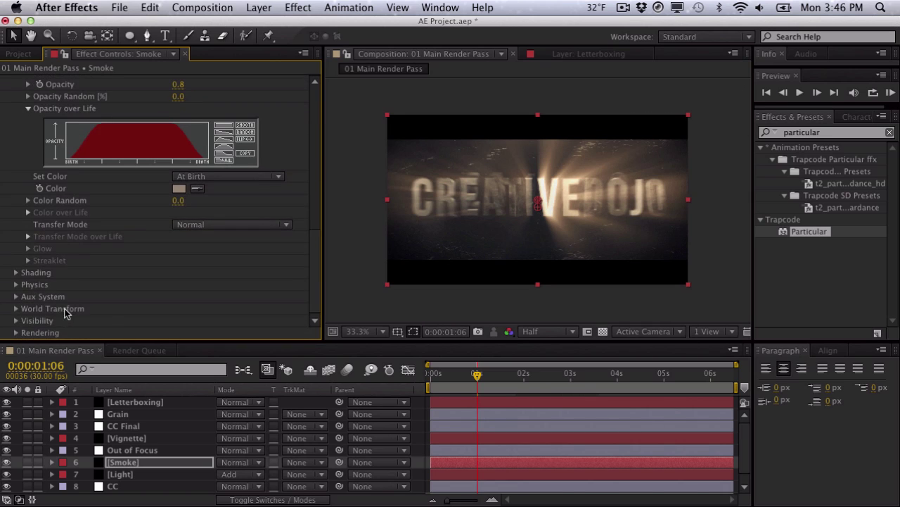
left_click(17, 285)
scroll(28, 292, "down", 3)
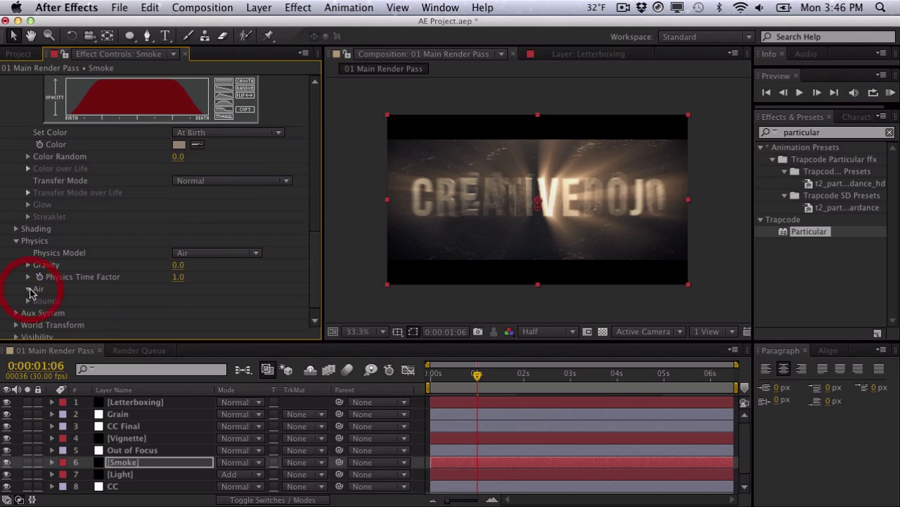
left_click(29, 290)
scroll(42, 288, "down", 7)
left_click_drag(180, 272, 221, 271)
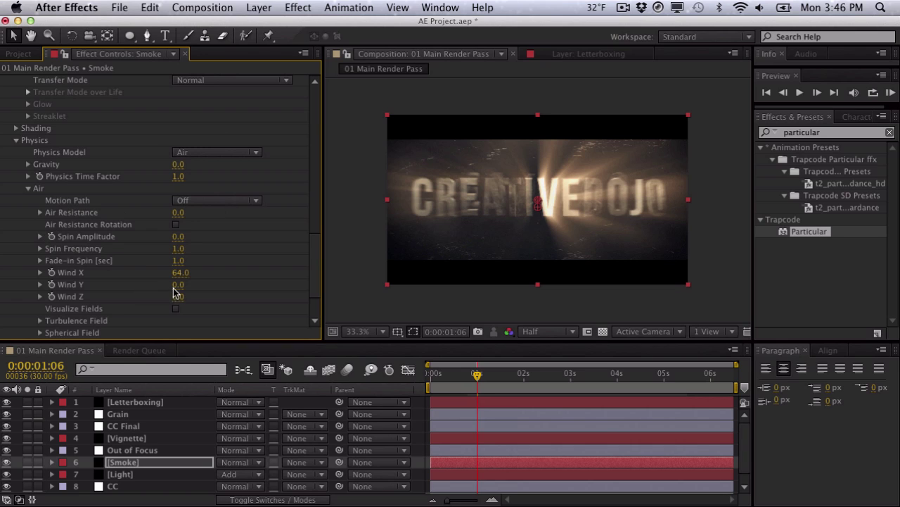
left_click_drag(176, 288, 169, 284)
Increase Affect Position in the smoke's Turbulence Field and preview the composition's animation.
scroll(28, 307, "down", 1)
left_click(40, 310)
scroll(105, 296, "down", 5)
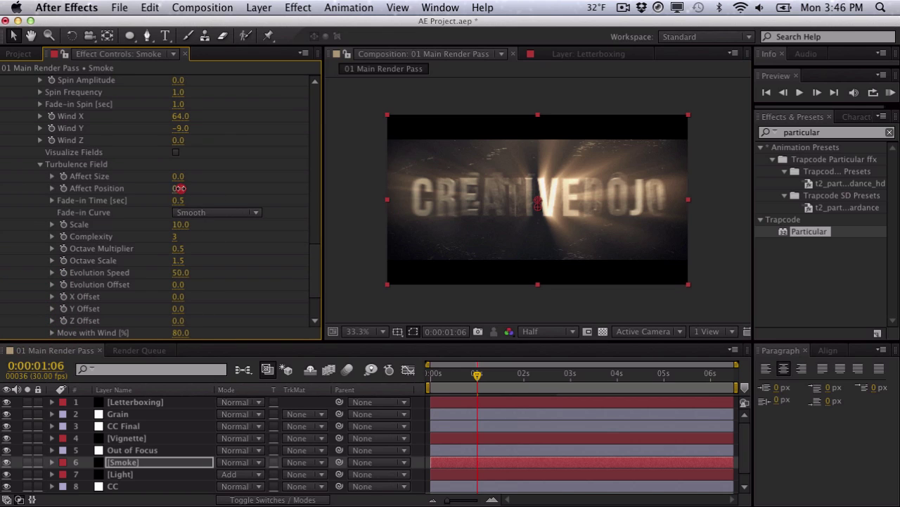
left_click_drag(191, 188, 195, 189)
left_click(365, 191)
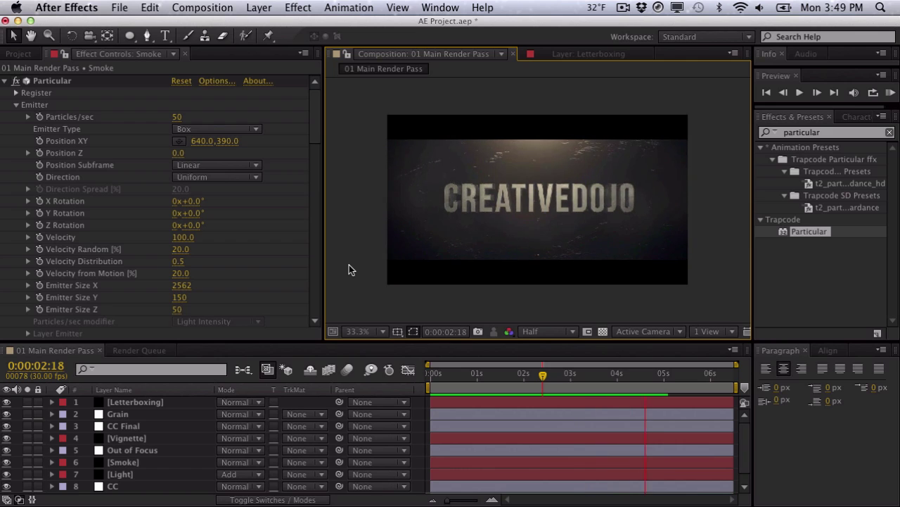
left_click(350, 270)
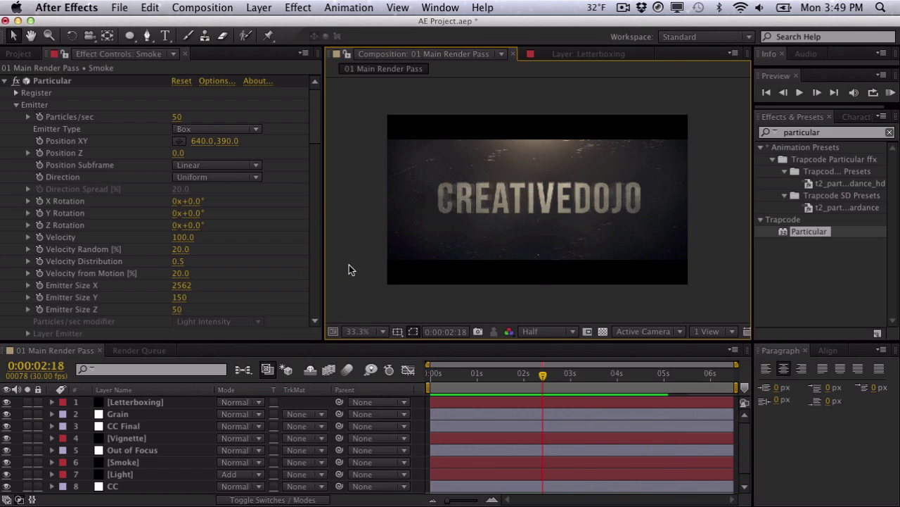